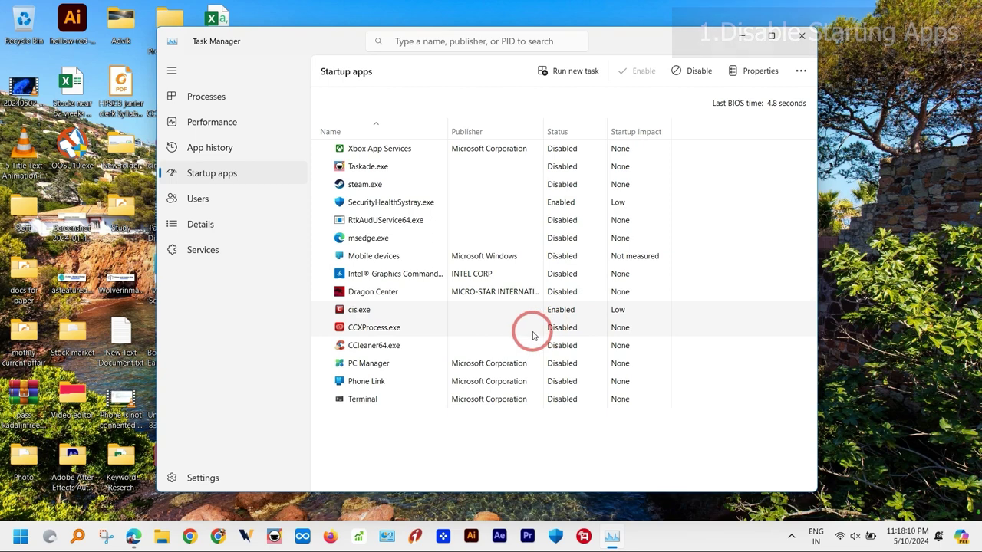
pyautogui.click(526, 328)
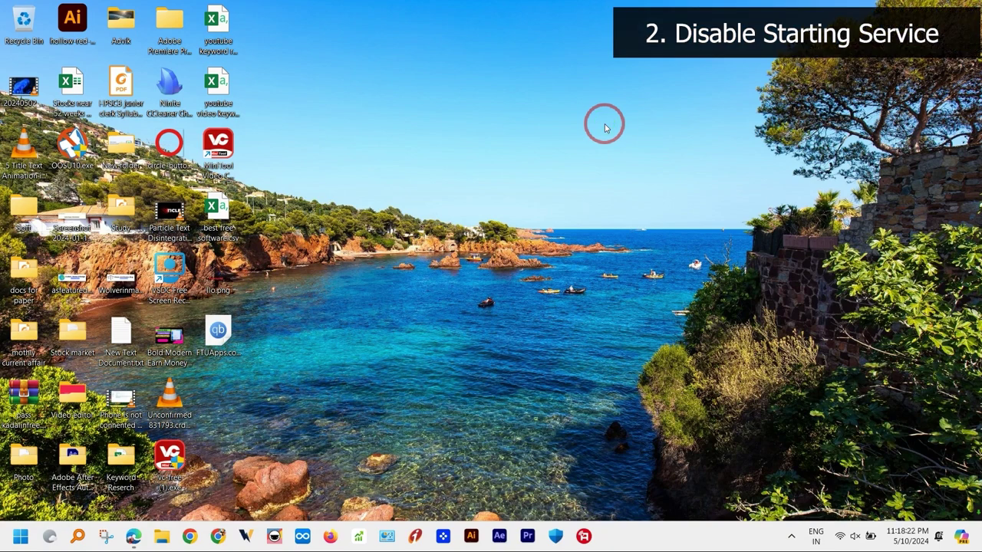
# Search Windows for "msconfig" and open System Configuration
pyautogui.press('super')
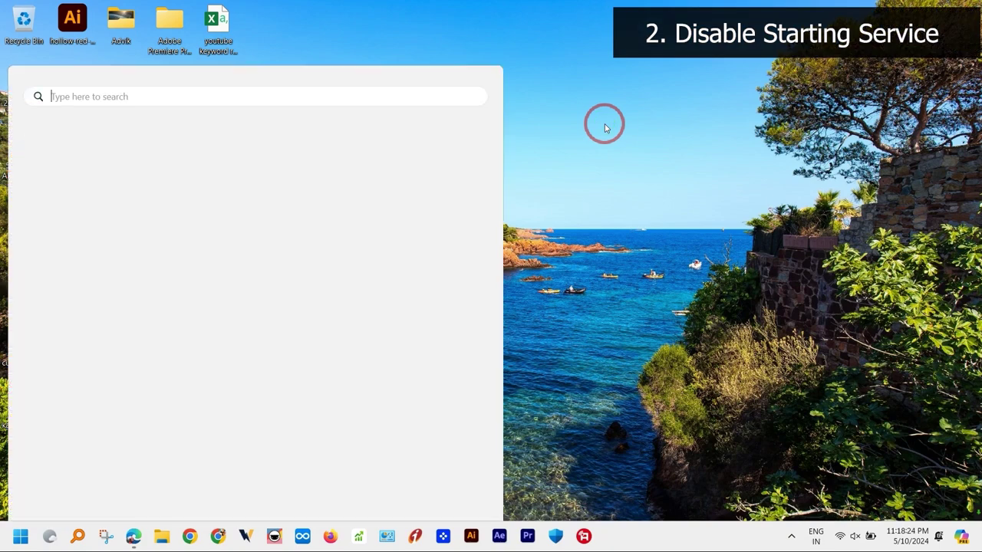
pyautogui.write('msconfig')
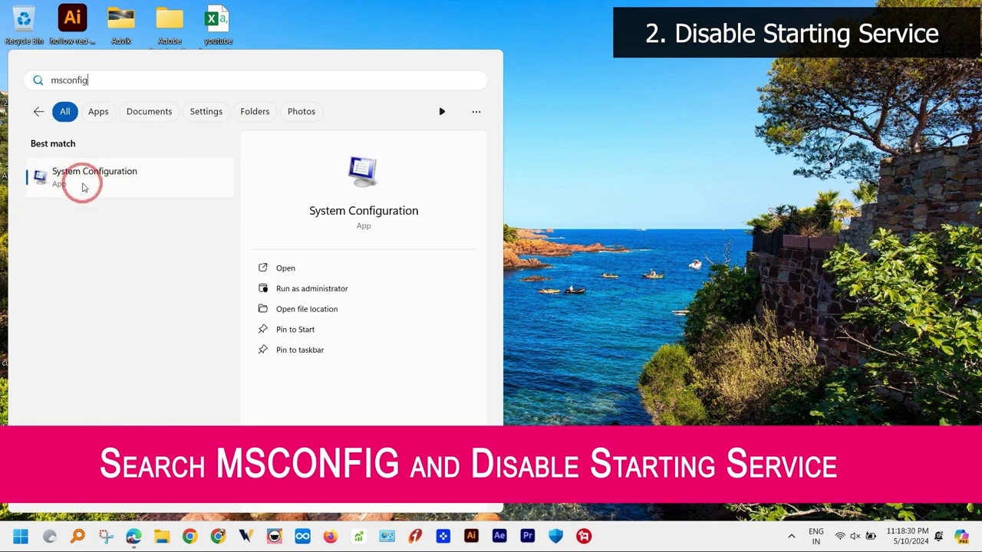
pyautogui.moveTo(95, 80); pyautogui.dragTo(48, 80)
pyautogui.click(92, 192)
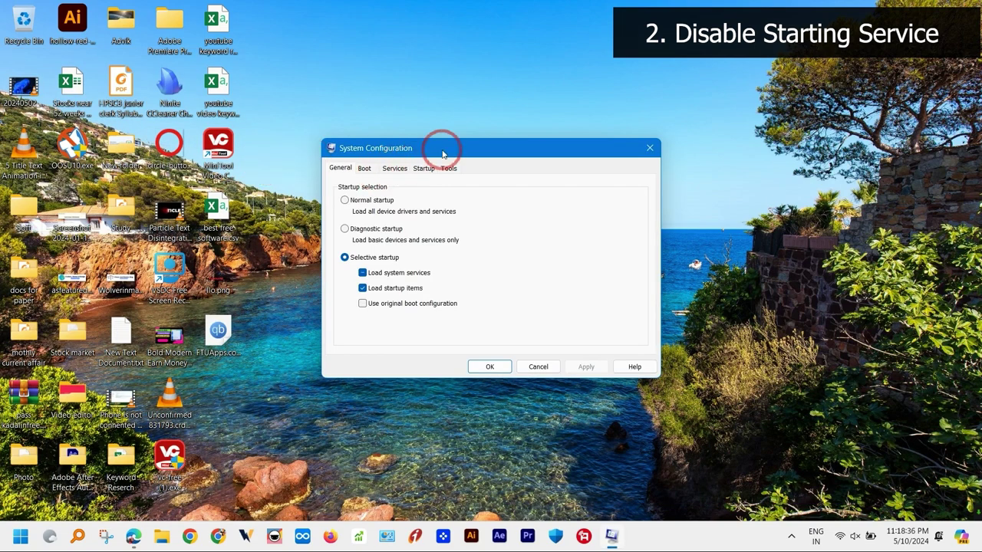
pyautogui.moveTo(443, 154); pyautogui.dragTo(443, 141)
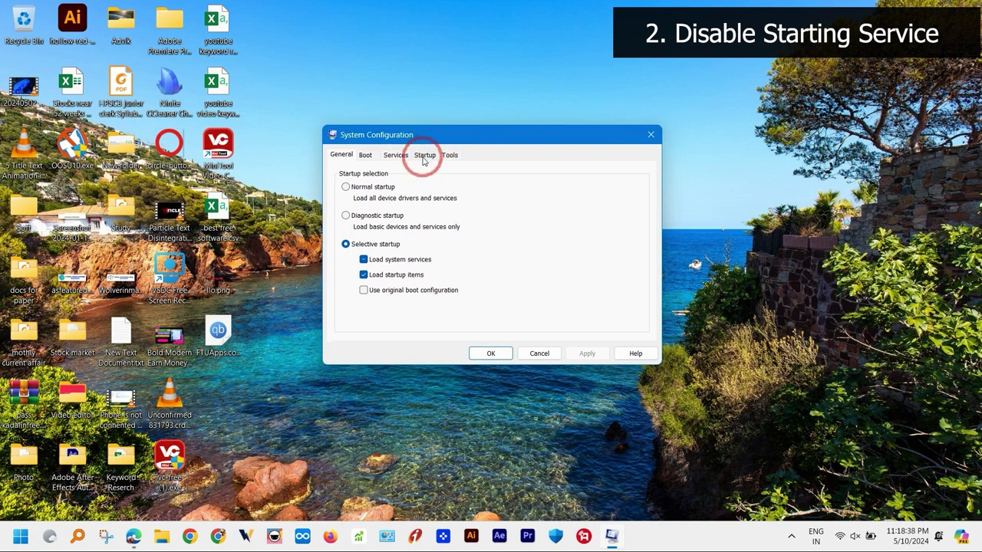
# Display the services list in System Configuration with all Microsoft services hidden
pyautogui.click(423, 157)
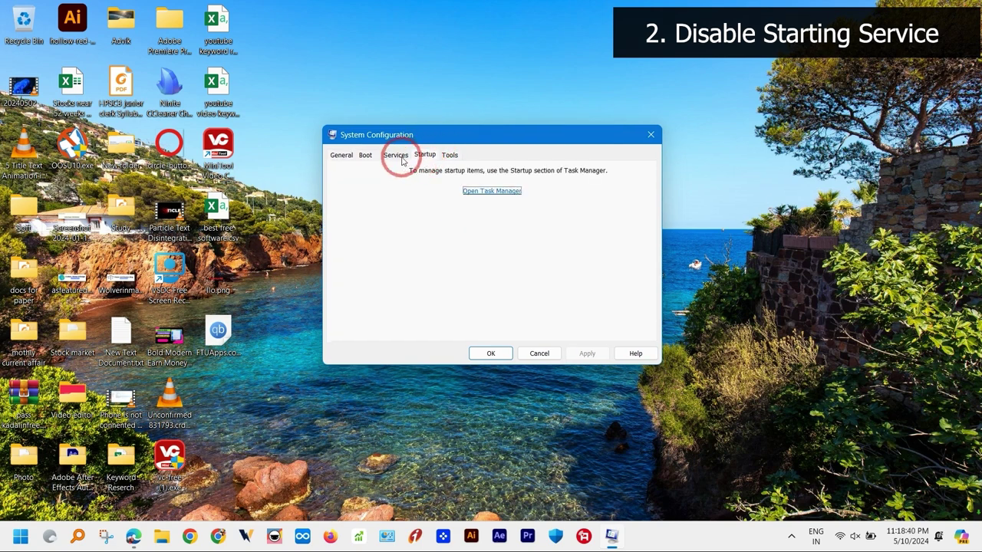
pyautogui.click(396, 156)
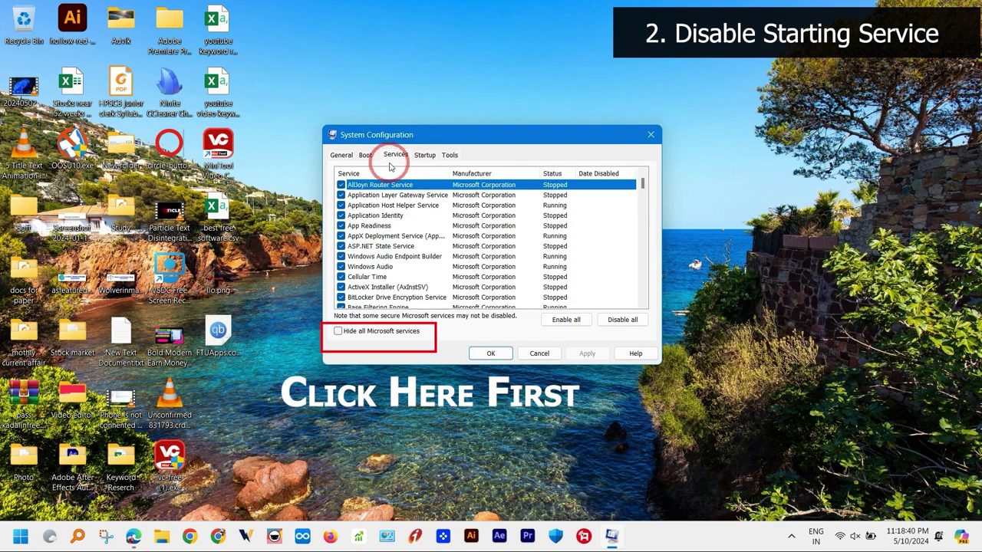
pyautogui.click(338, 331)
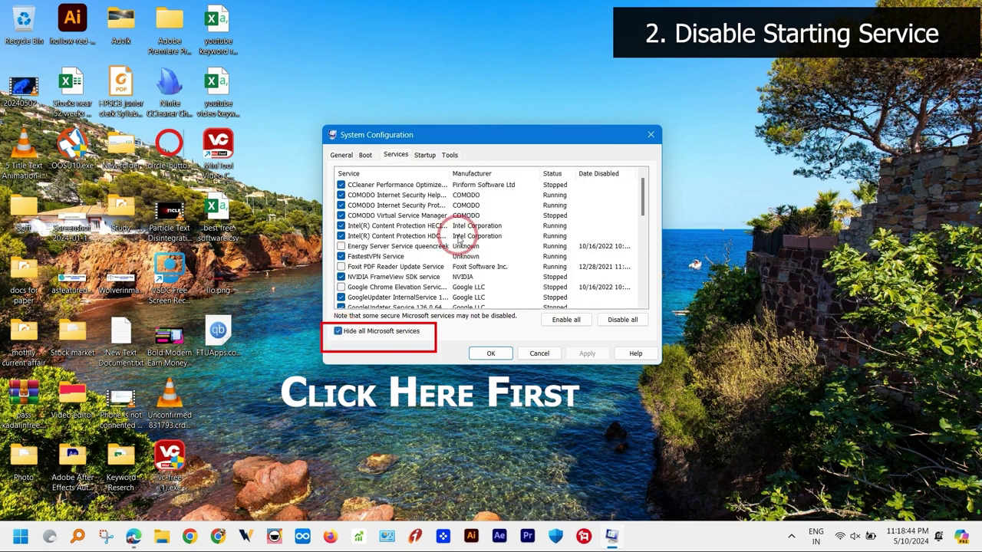
# Disable the CCleaner, Intel Content Protection, MSPCManager, Intel Storage Middleware, Realtek Audio, Steam Client and Intel Management Engine services
pyautogui.click(340, 185)
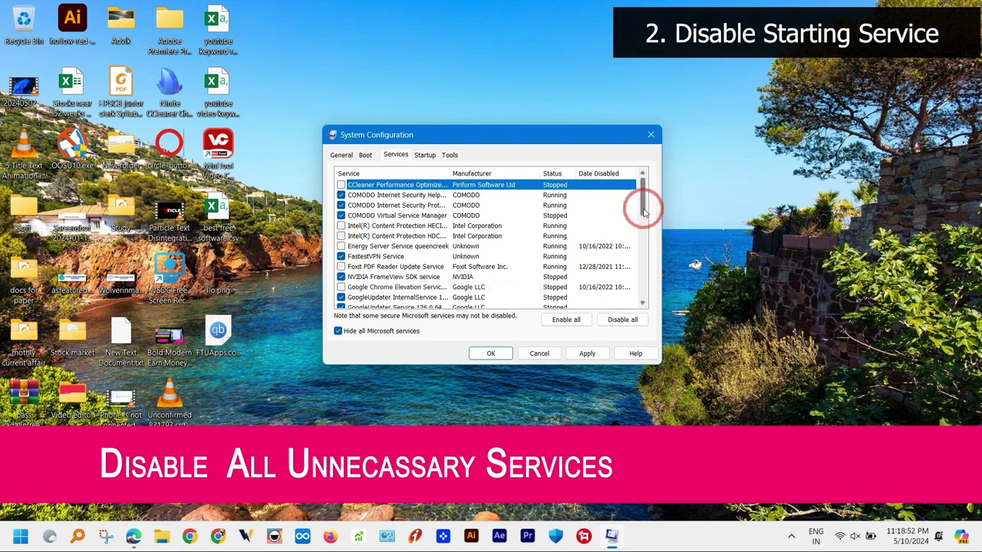
pyautogui.moveTo(643, 207); pyautogui.dragTo(641, 285)
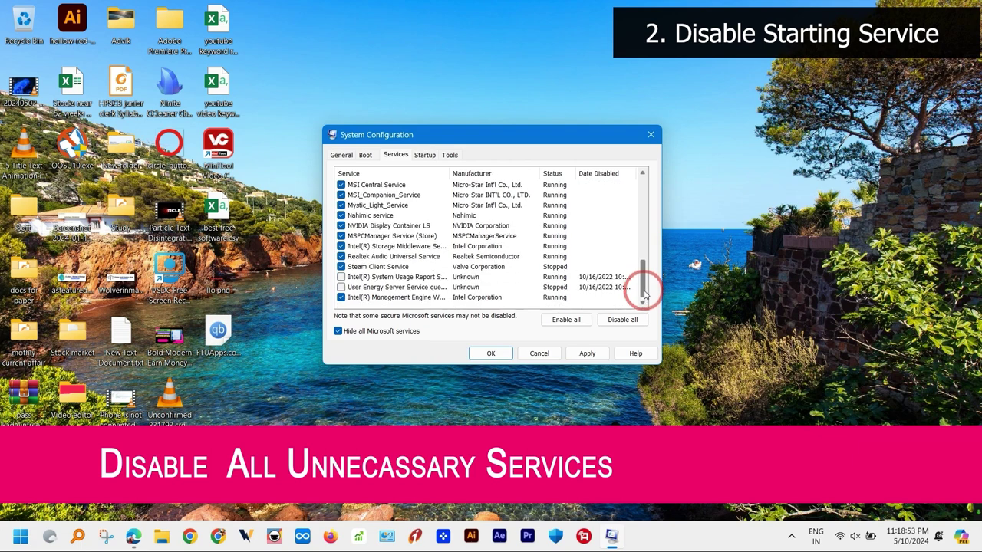
pyautogui.click(341, 297)
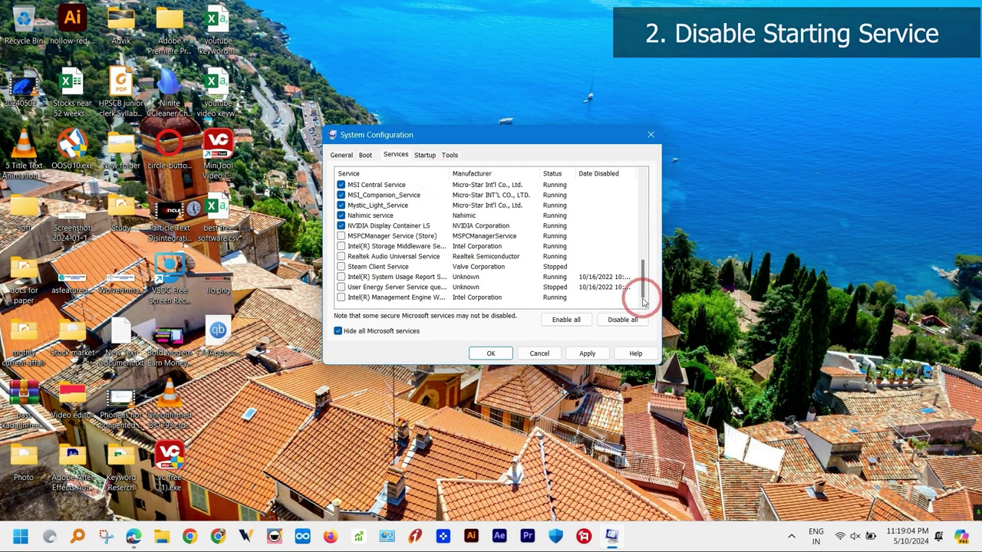
# Disable further third-party services, including NVIDIA FrameView SDK, both GoogleUpdater services, the Intel graphics services and FastestVPN Service
pyautogui.moveTo(642, 301); pyautogui.dragTo(643, 266)
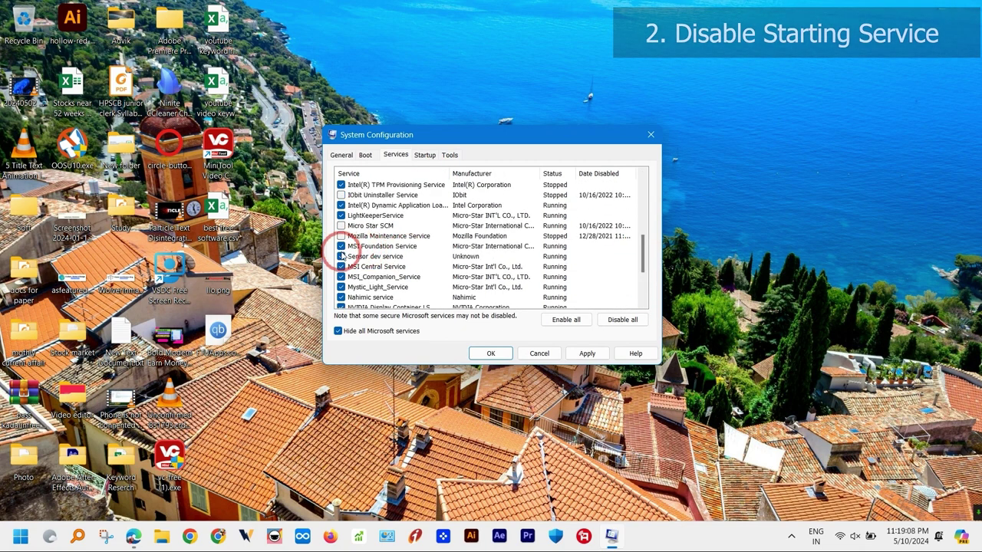
pyautogui.scroll(5, 341, 296)
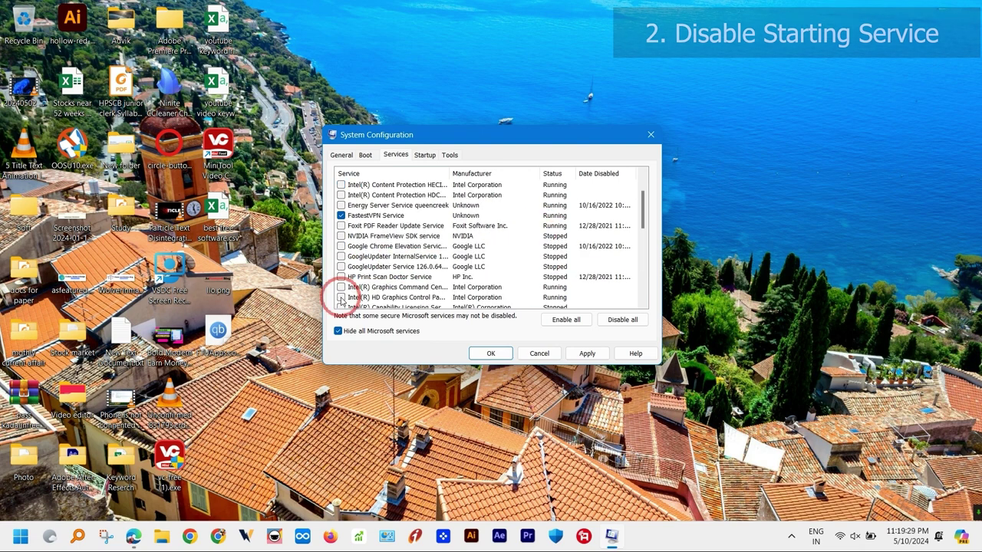
pyautogui.click(341, 298)
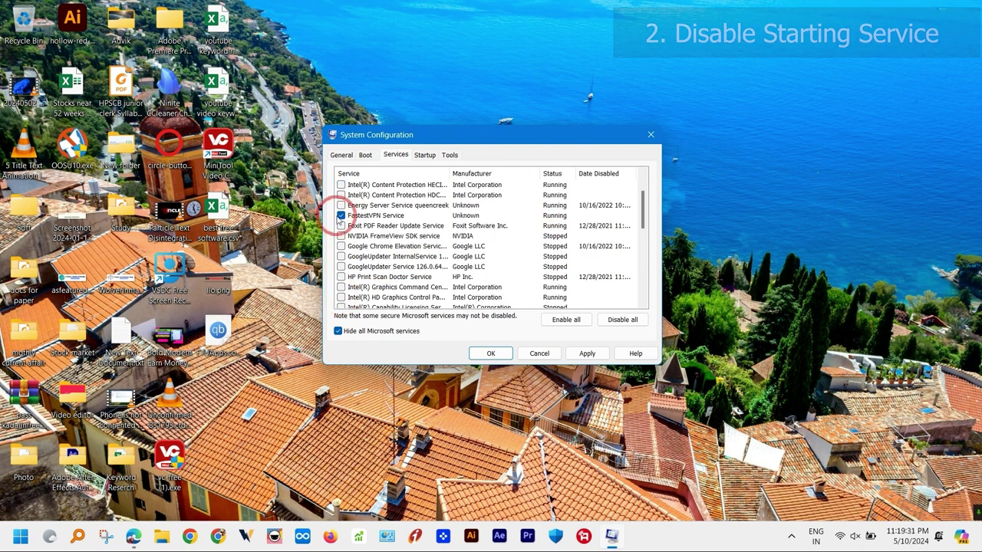
pyautogui.click(341, 217)
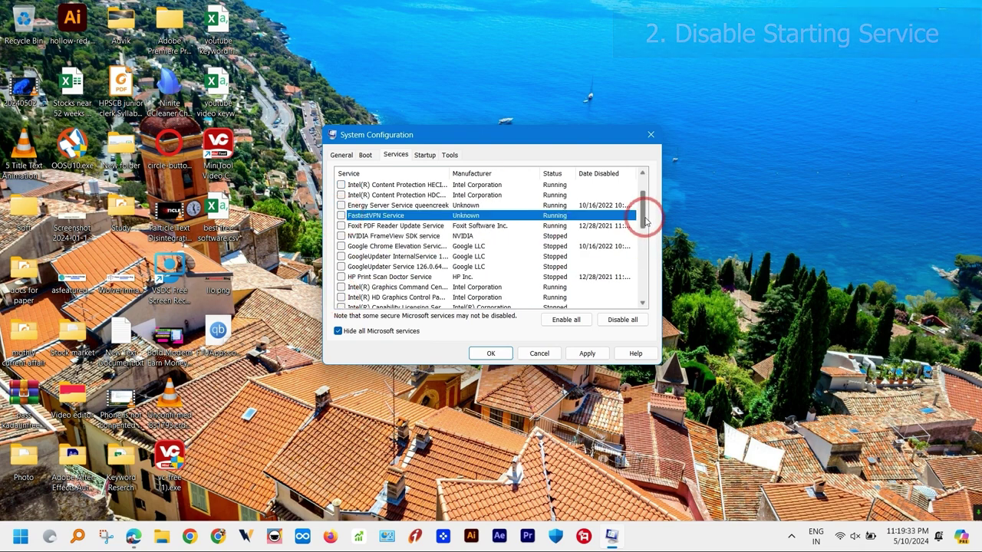
# Disable the first COMODO Internet Security helper service, save the service changes and dismiss the system message
pyautogui.moveTo(645, 220); pyautogui.dragTo(642, 193)
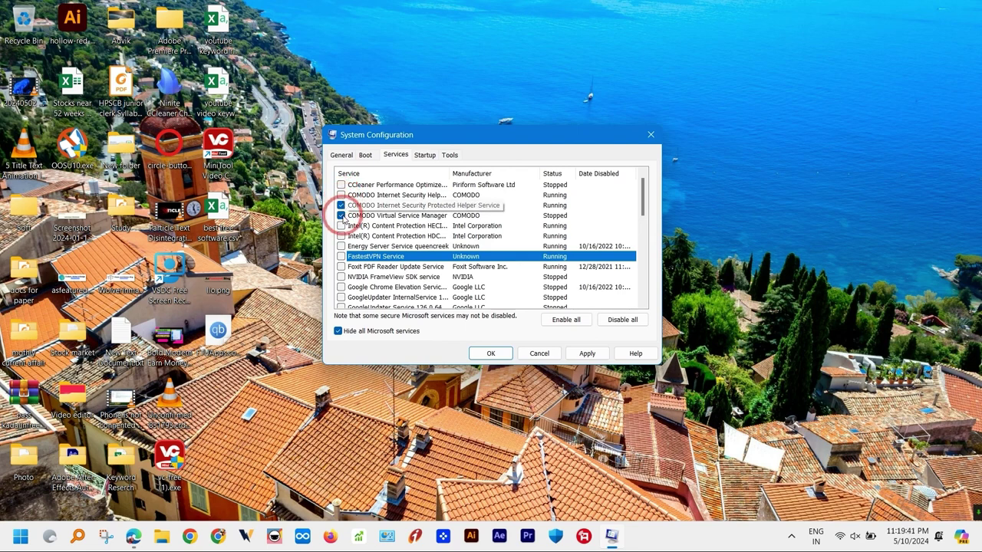
pyautogui.scroll(-10, 406, 268)
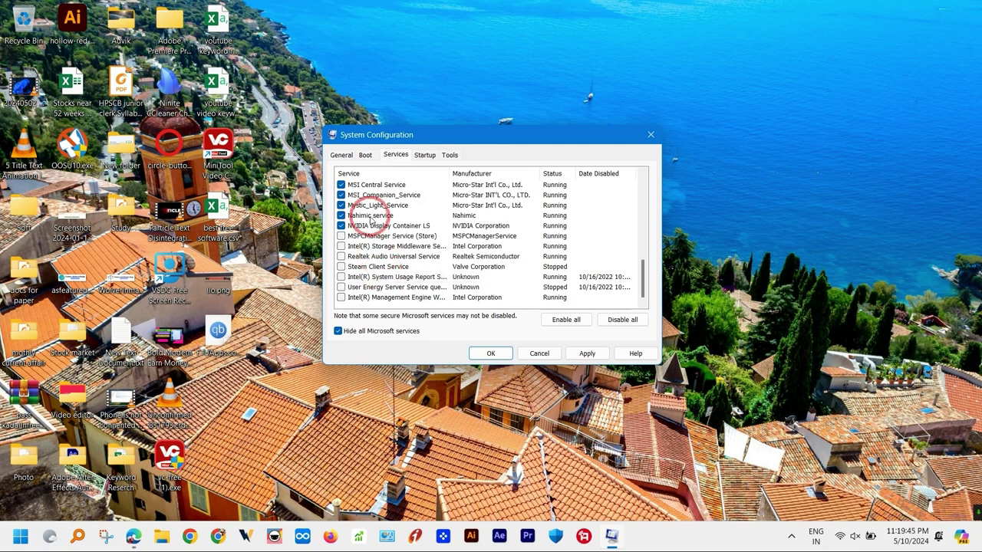
pyautogui.moveTo(646, 290)
pyautogui.mouseDown()
pyautogui.moveTo(637, 250)
pyautogui.moveTo(637, 301)
pyautogui.mouseUp()
pyautogui.click(489, 354)
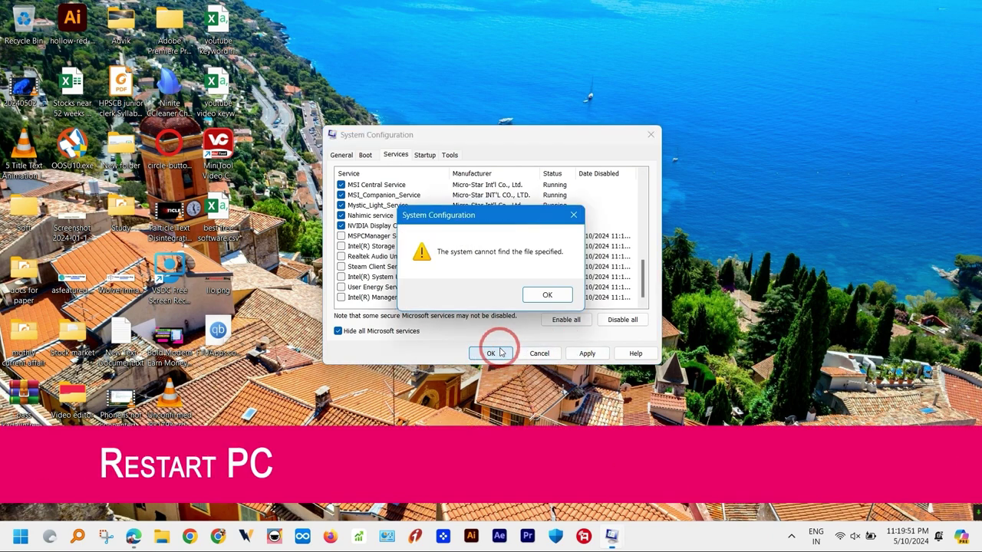
pyautogui.click(542, 293)
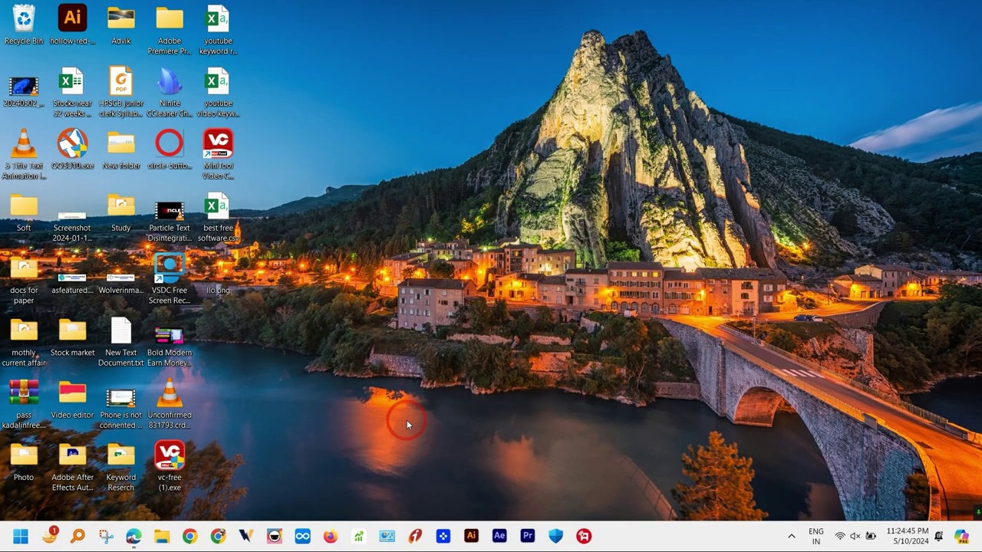
# Open the sign-in options of the account settings in Windows Settings
pyautogui.click(15, 539)
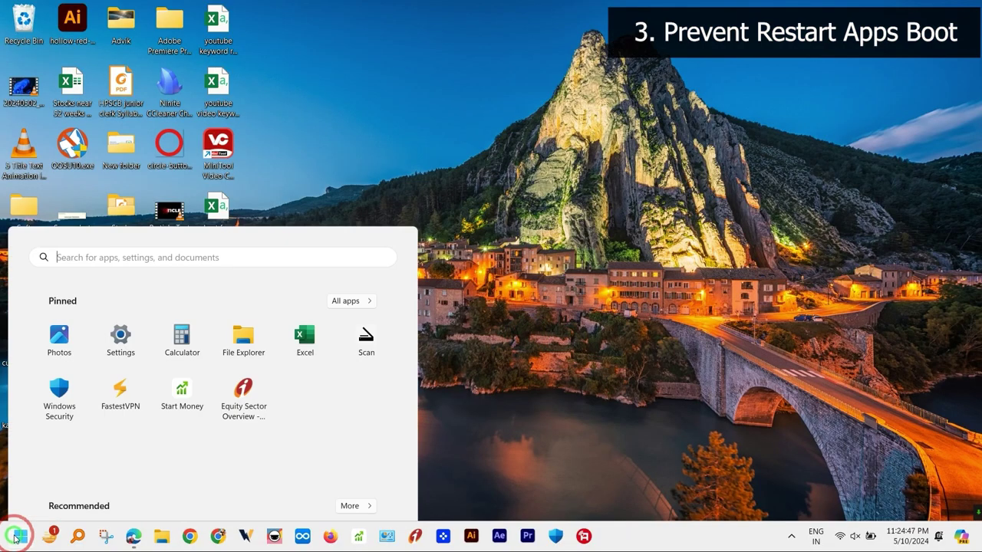
pyautogui.click(119, 169)
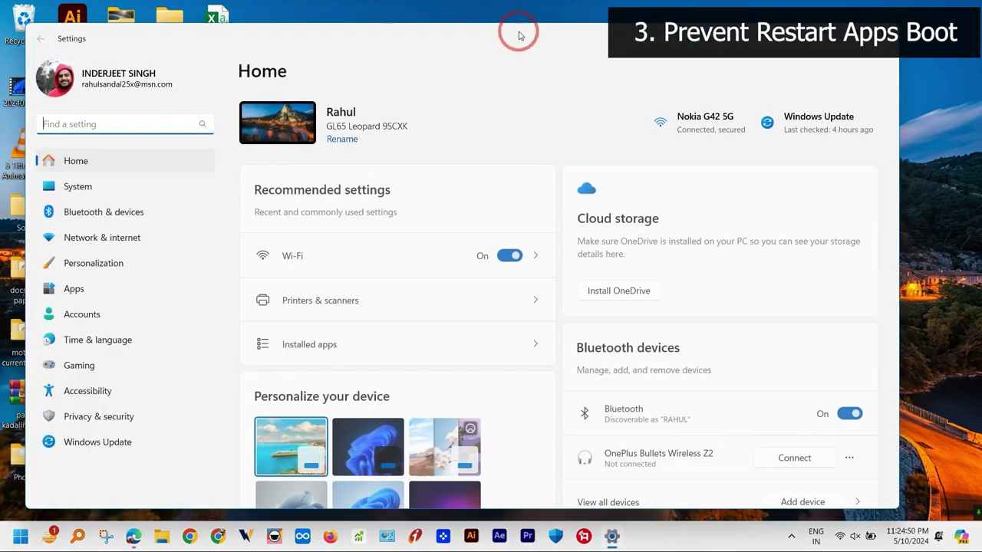
pyautogui.moveTo(519, 35); pyautogui.dragTo(541, 28)
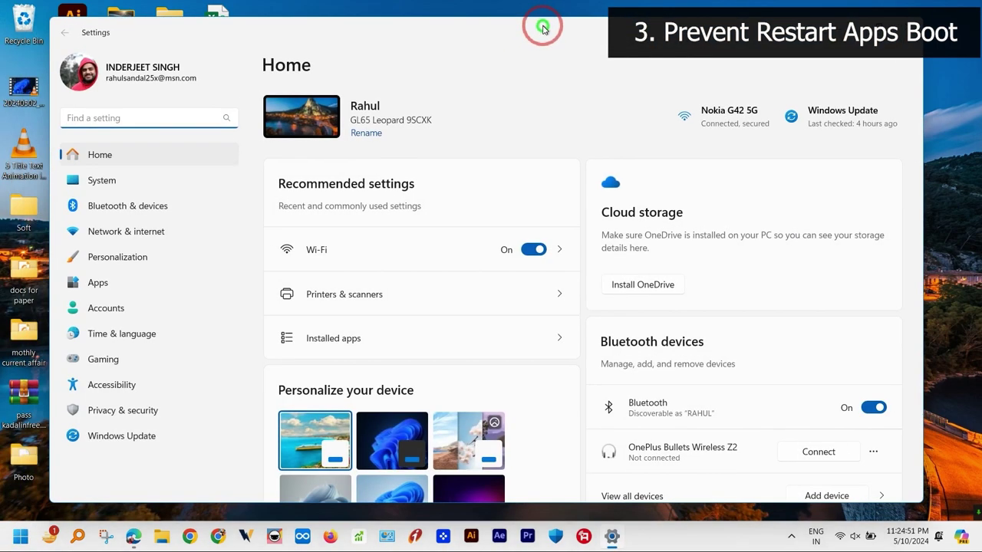
pyautogui.click(120, 307)
pyautogui.click(347, 195)
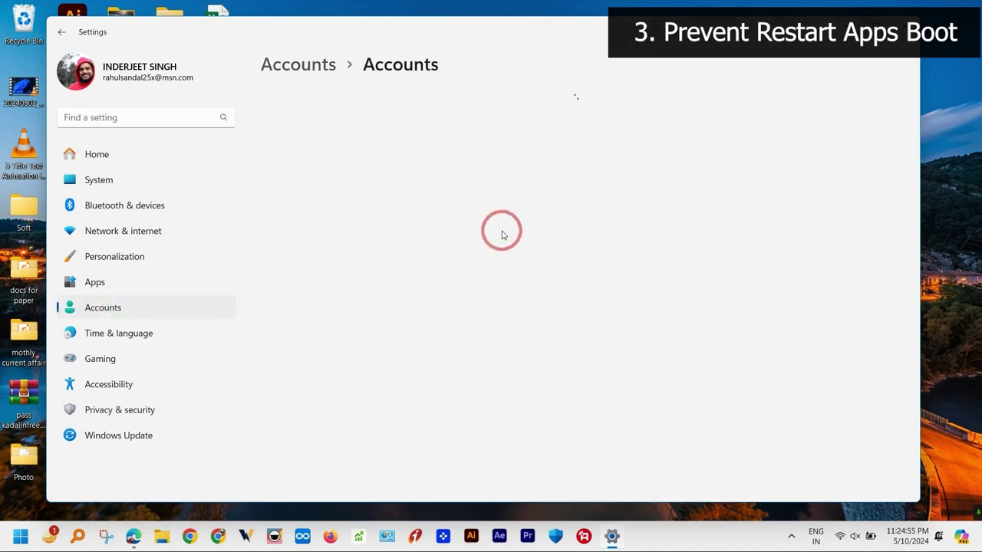
pyautogui.scroll(-5, 500, 230)
pyautogui.scroll(-1, 503, 235)
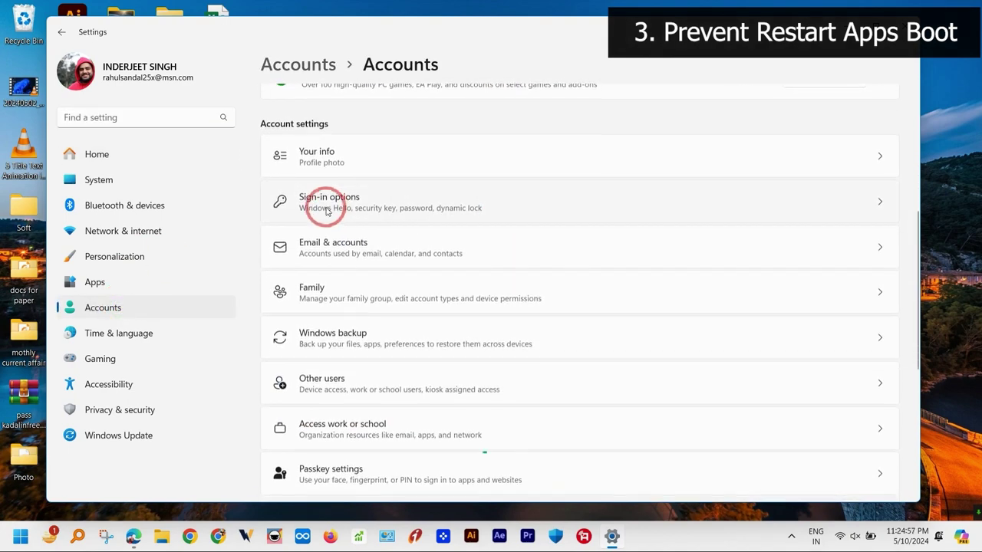
pyautogui.click(318, 202)
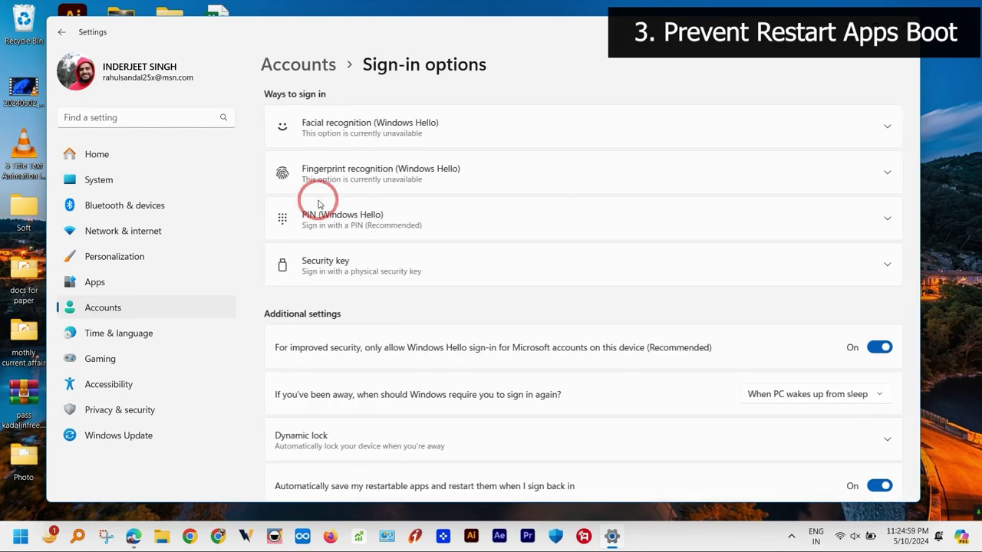
# Turn off automatically saving restartable apps and restarting them at sign-in, and close Settings
pyautogui.scroll(-3, 657, 269)
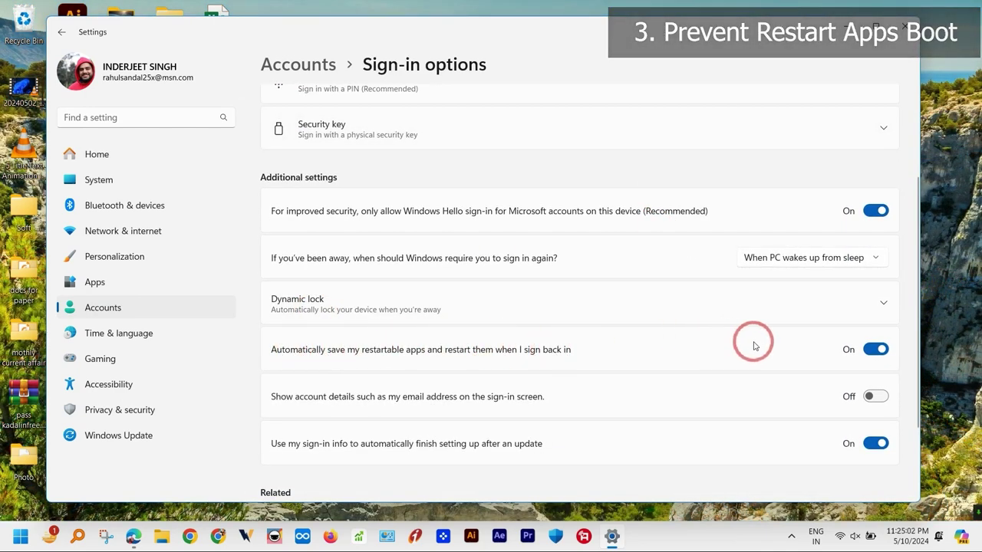
pyautogui.click(879, 348)
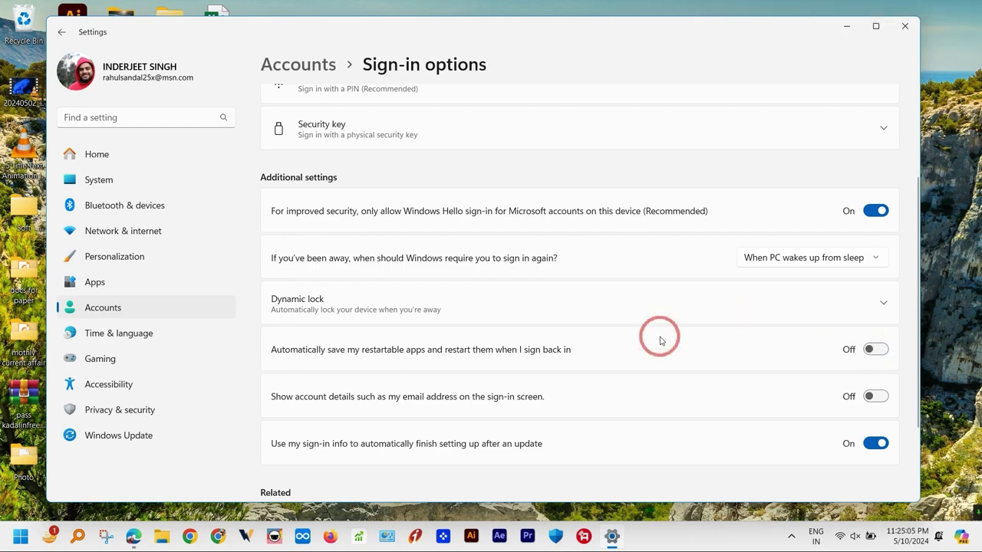
pyautogui.click(904, 26)
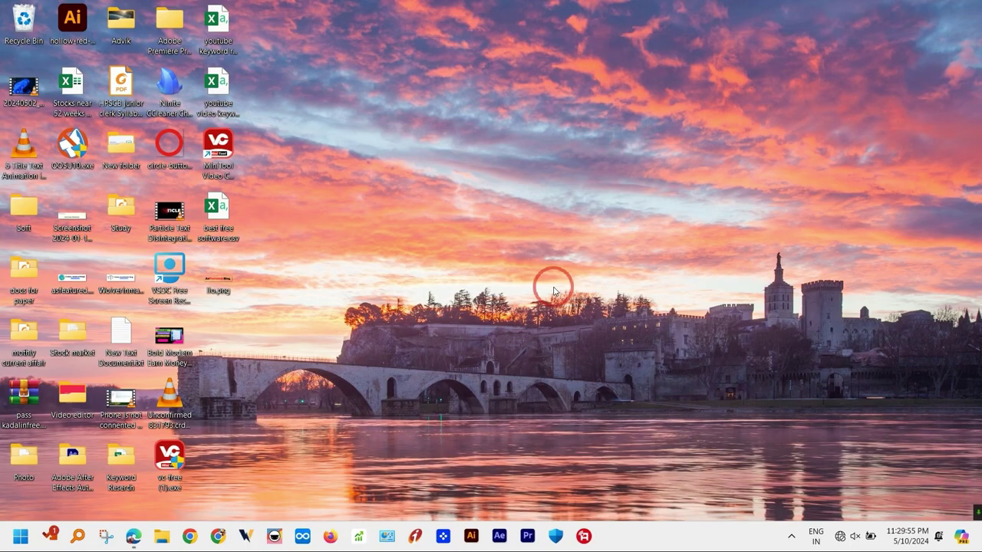
# Open the list of startup apps in the Apps section of Windows Settings
pyautogui.click(20, 537)
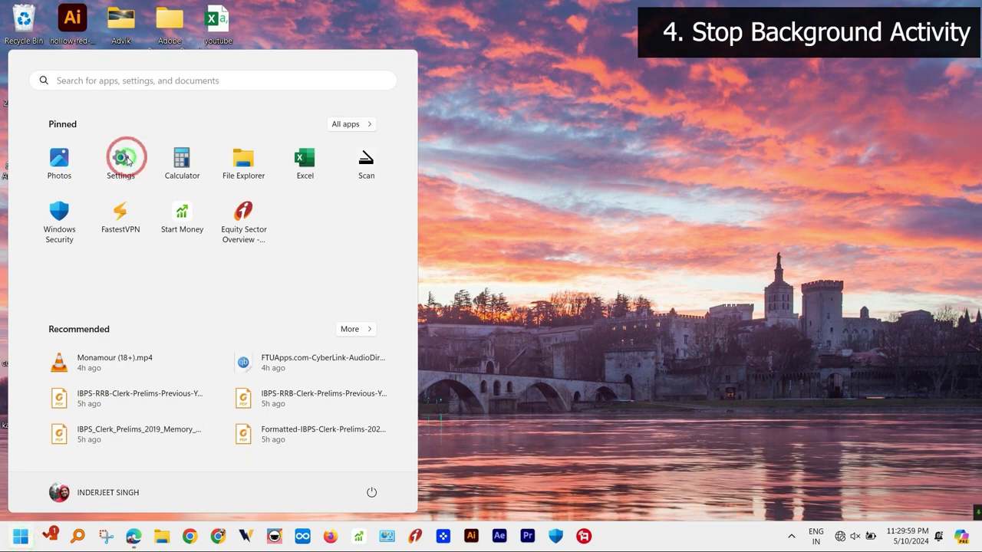
pyautogui.click(123, 158)
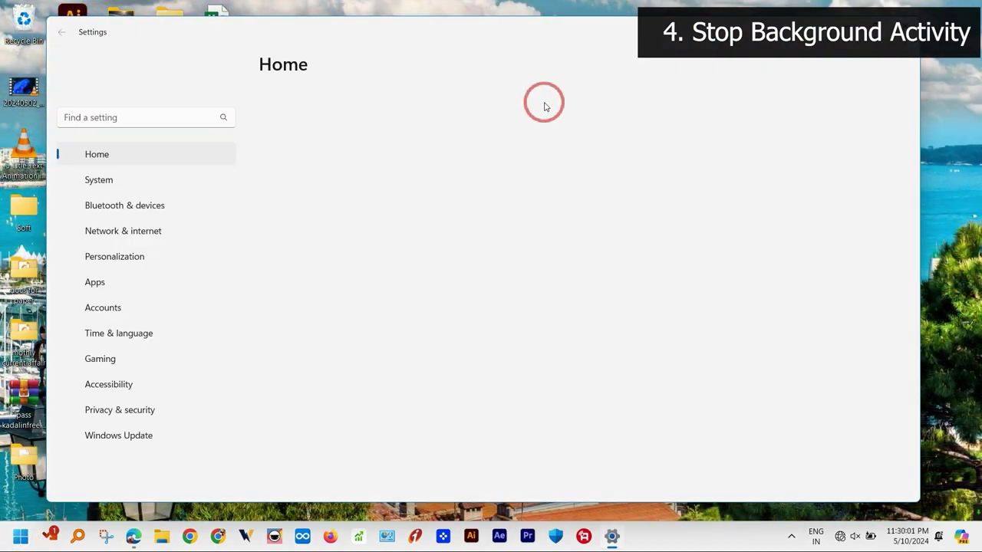
pyautogui.click(131, 283)
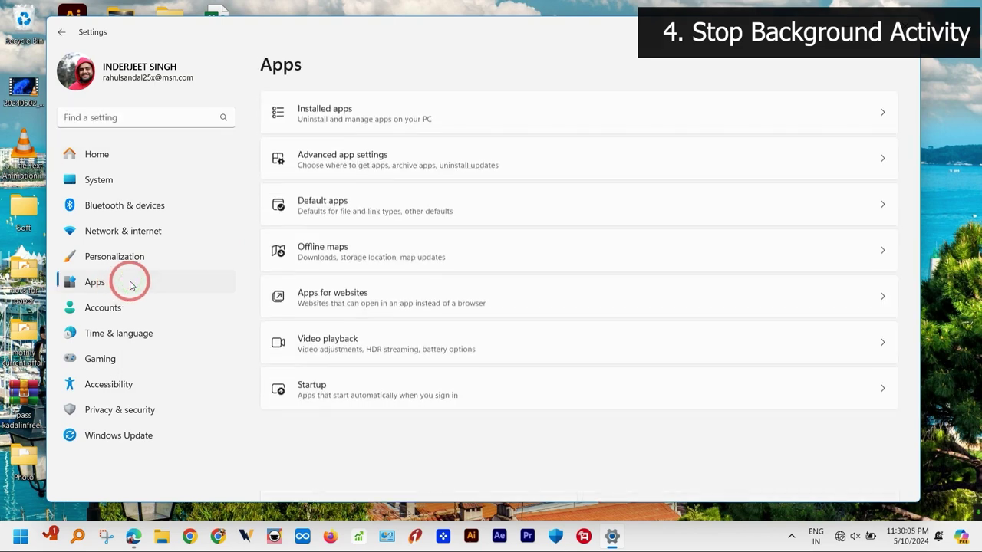
pyautogui.click(314, 391)
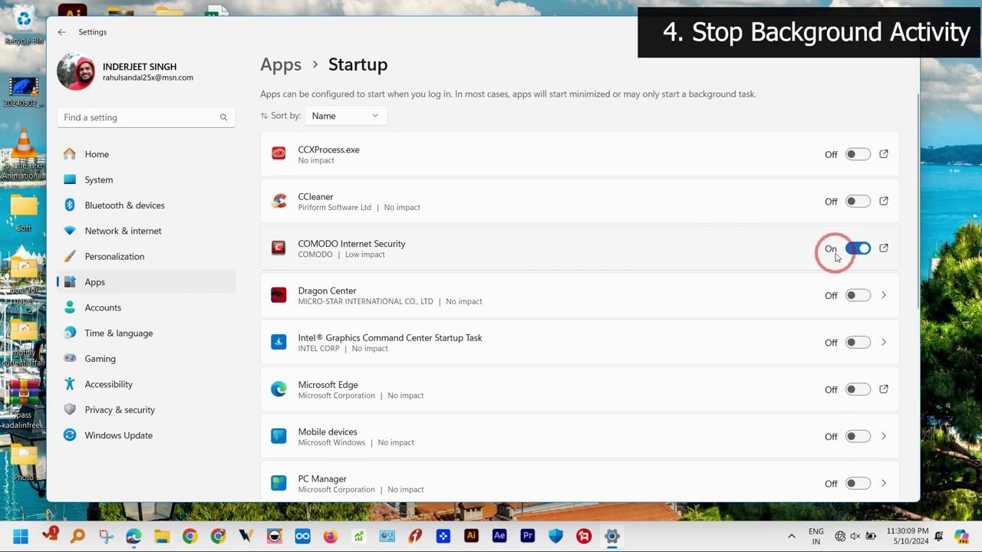
# Turn off automatic startup for the Windows Security notification icon and close Settings
pyautogui.scroll(-2, 832, 235)
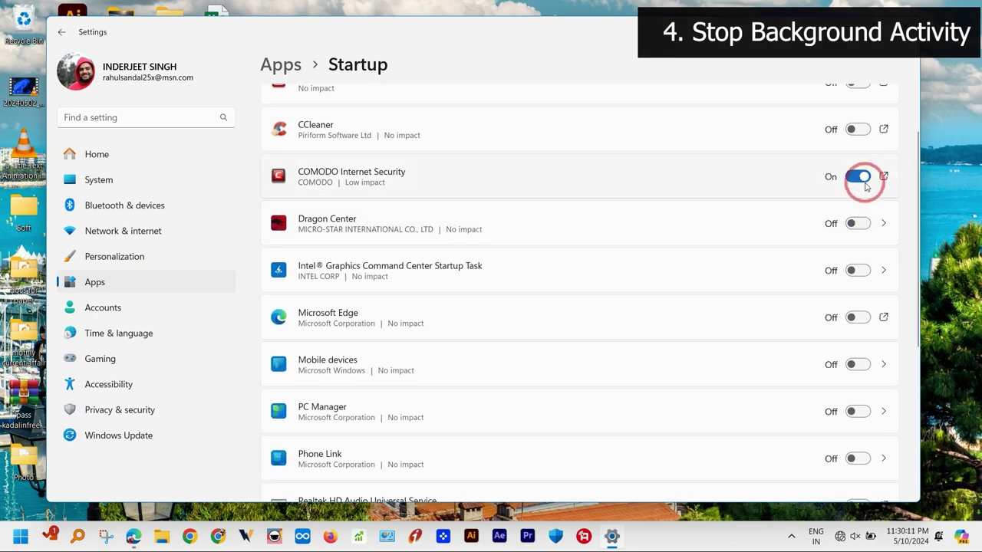
pyautogui.scroll(-5, 865, 187)
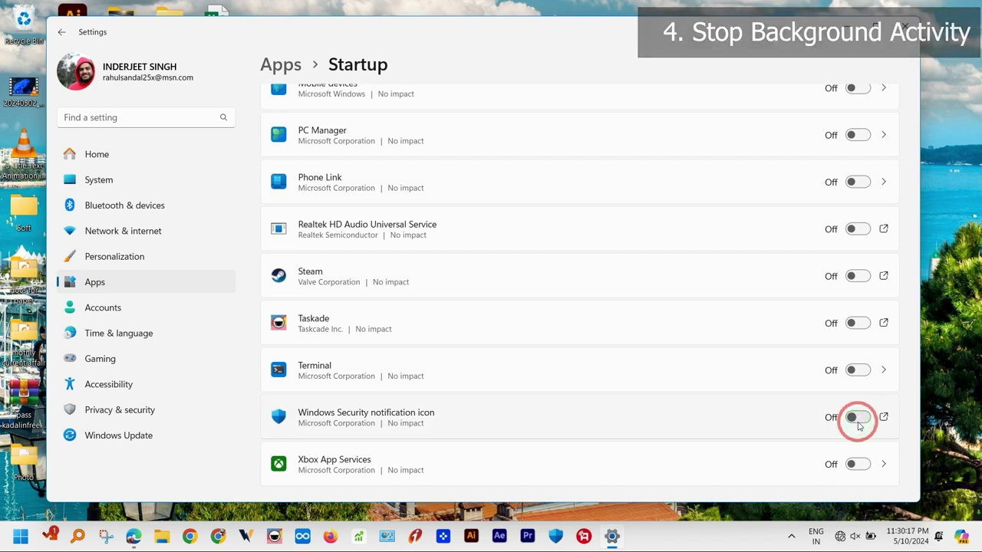
pyautogui.click(910, 31)
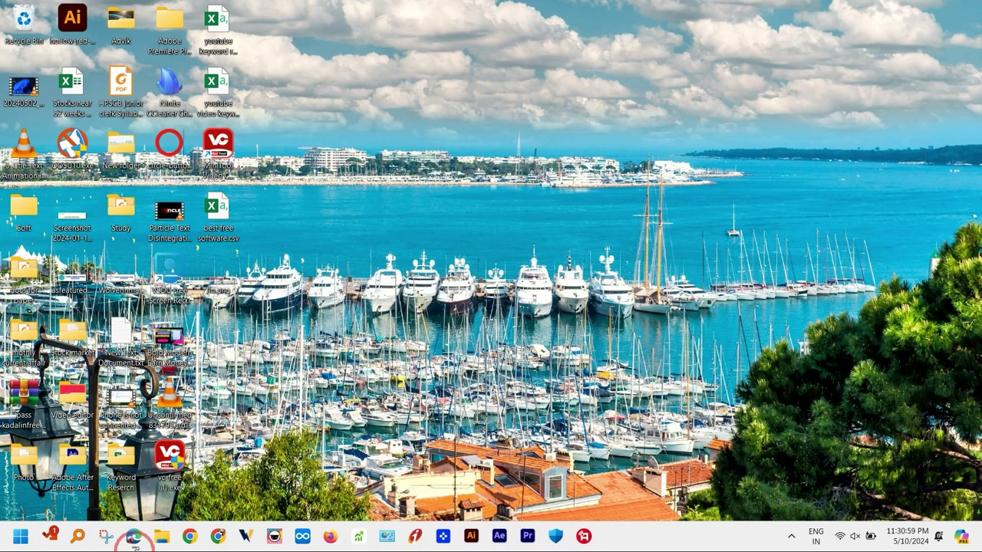
# Switch to Microsoft Edge and search the web for "oando software" in a new tab
pyautogui.click(133, 537)
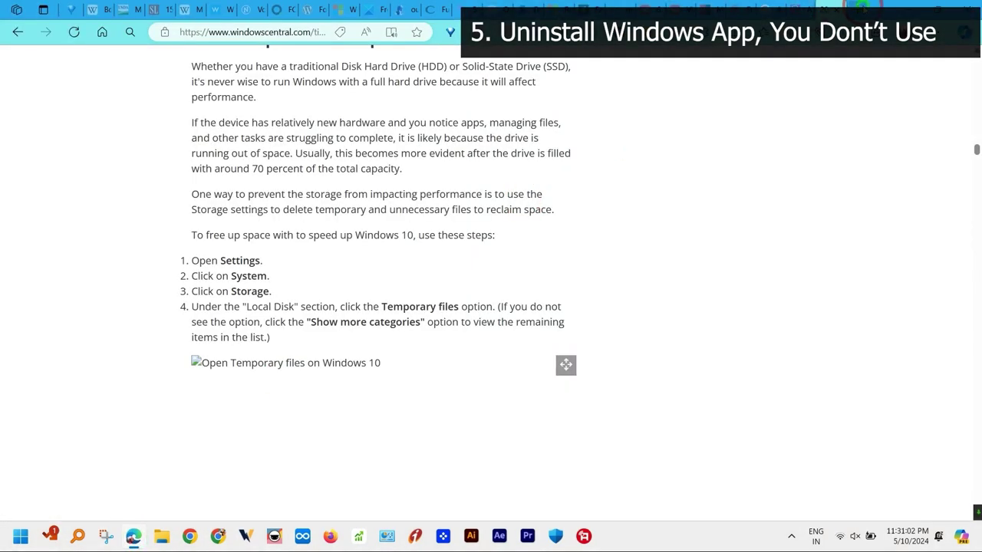
pyautogui.hotkey('ctrl', 't')
pyautogui.click(468, 140)
pyautogui.click(430, 134)
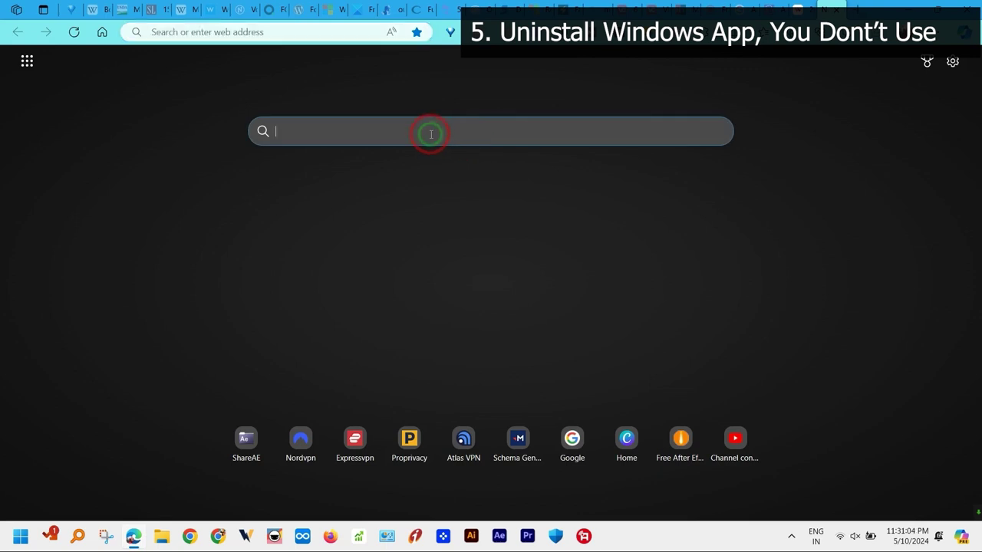
pyautogui.write('oand')
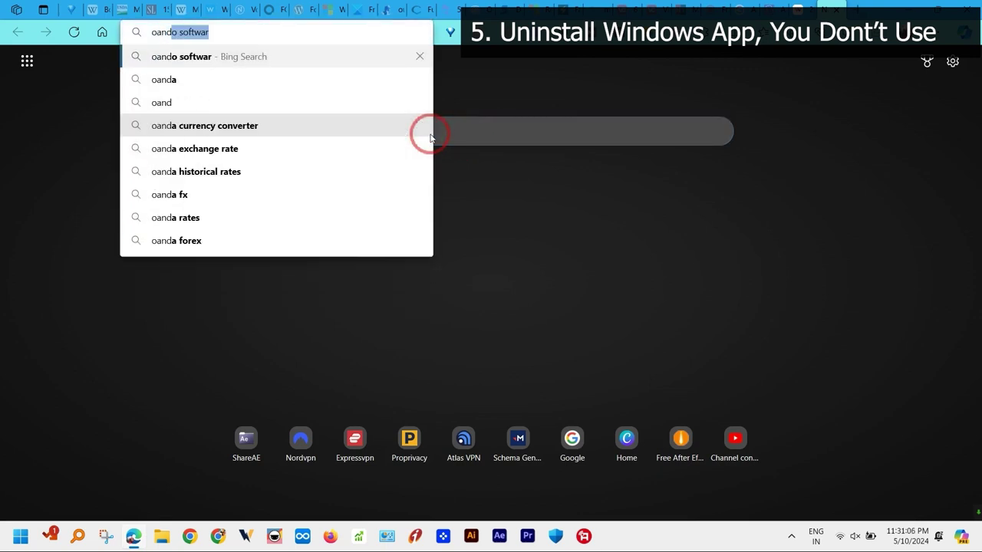
pyautogui.write('o')
pyautogui.press('BackSpace')
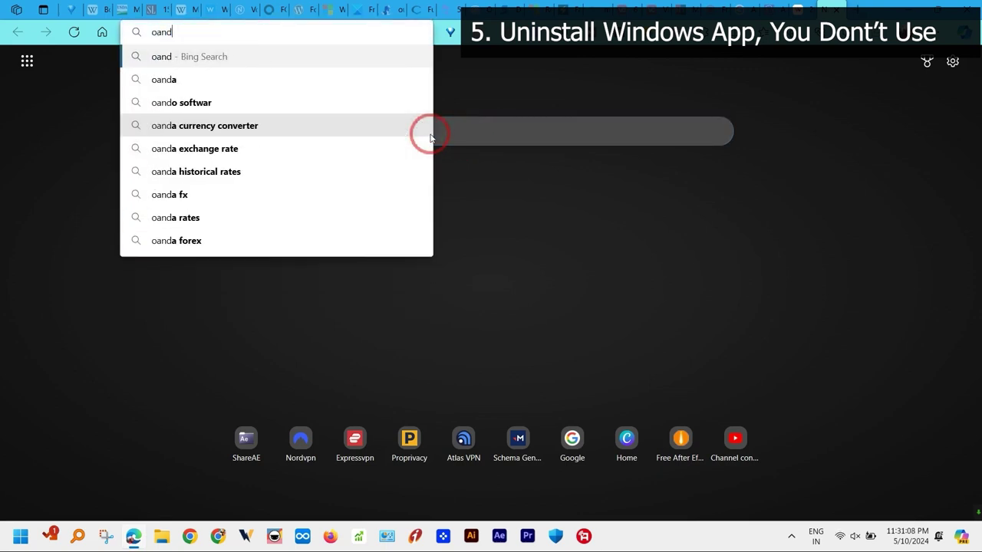
pyautogui.write('o softwar')
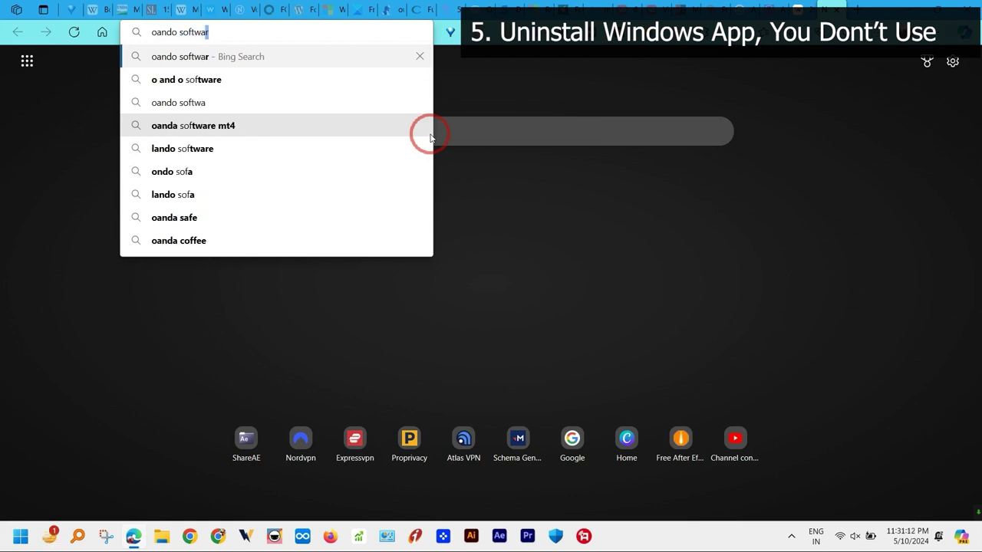
pyautogui.write('e')
pyautogui.press('Return')
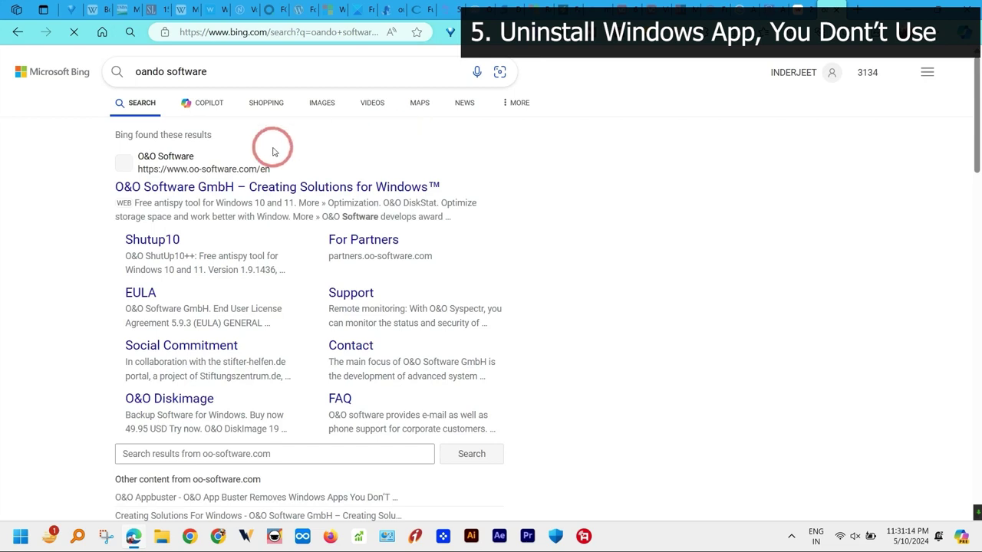
# Open the O&O Software website from the search results and dismiss the cash-back offer pop-up
pyautogui.click(217, 192)
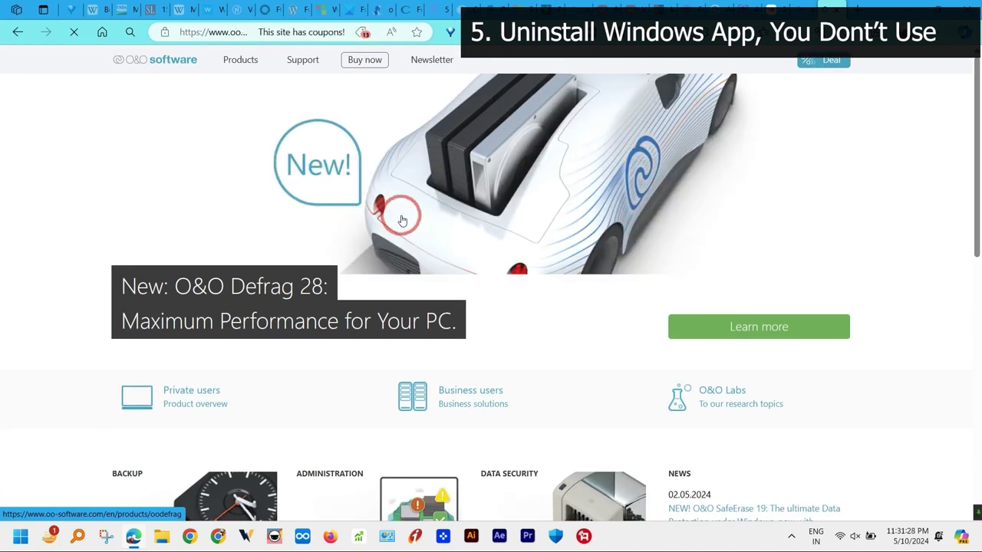
pyautogui.scroll(-4, 402, 221)
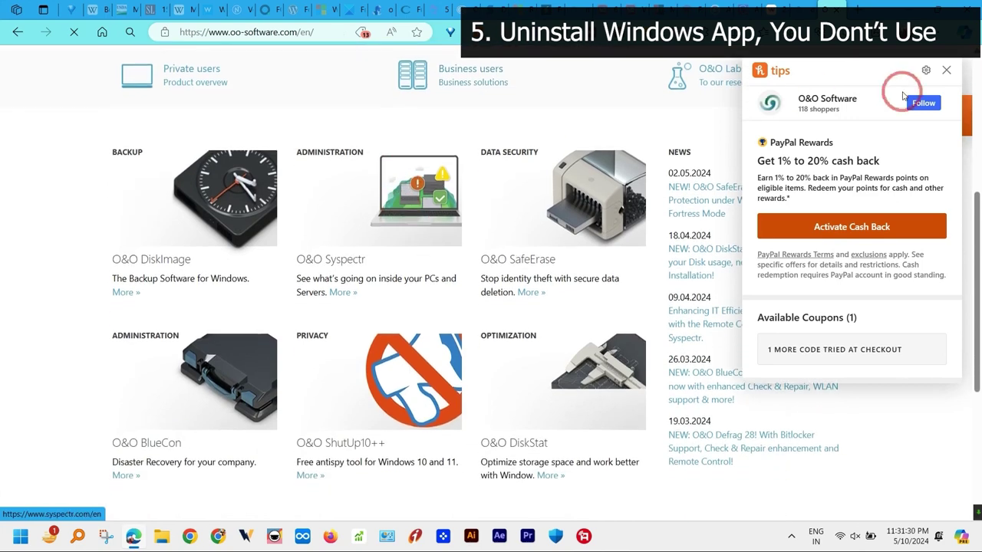
pyautogui.click(947, 71)
pyautogui.scroll(-1, 516, 280)
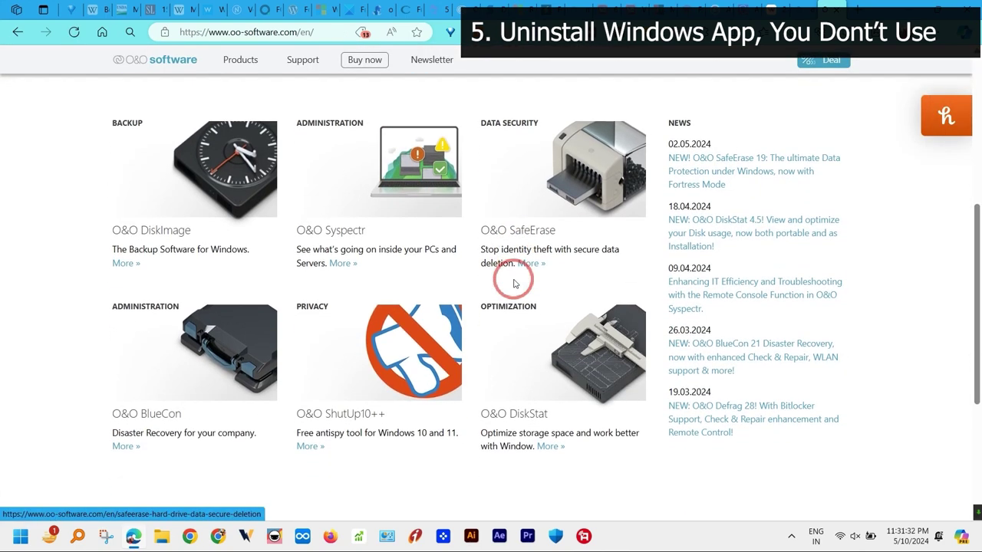
pyautogui.scroll(5, 516, 283)
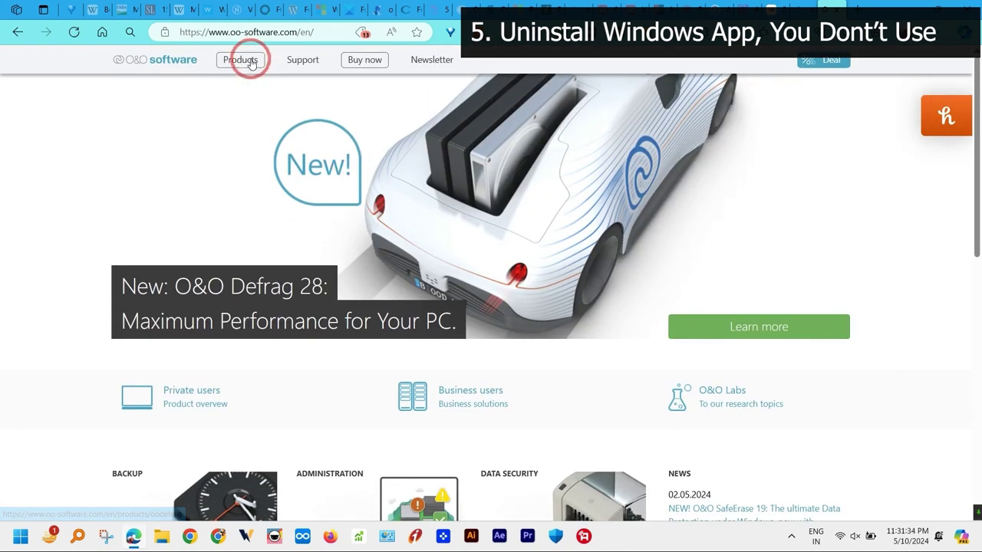
# From the O&O freeware products, open the ShutUp10++ page in a new tab and the AppBuster page in the current one
pyautogui.click(247, 62)
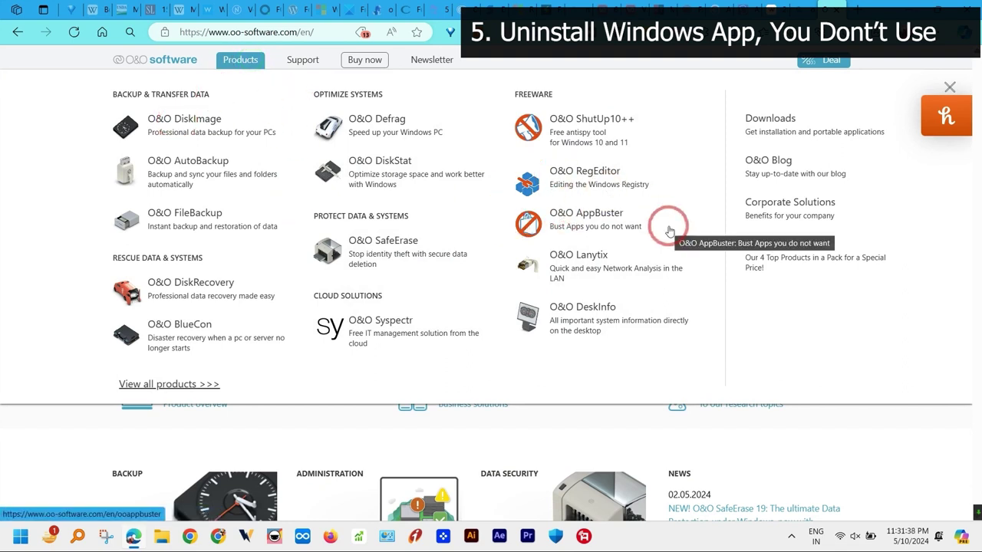
pyautogui.rightClick(580, 119)
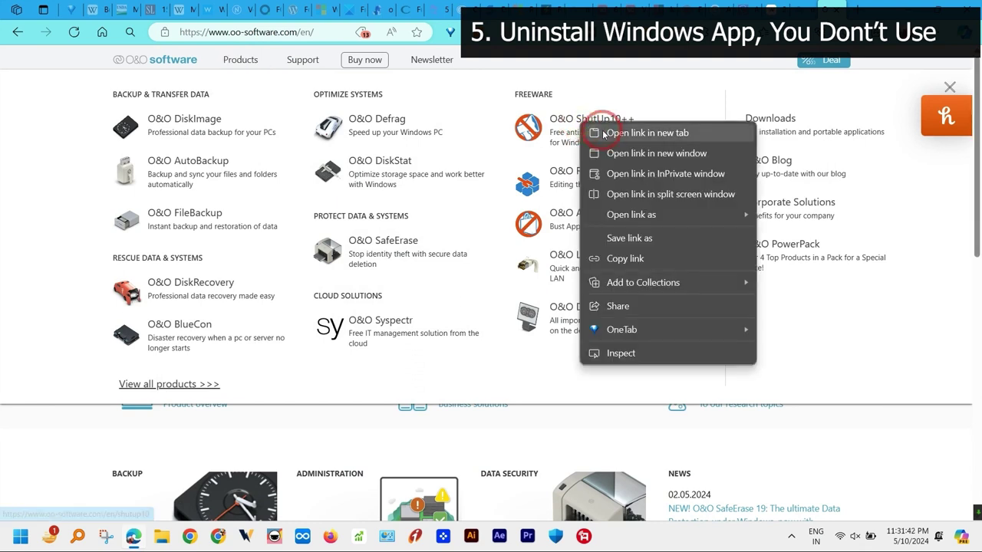
pyautogui.click(601, 128)
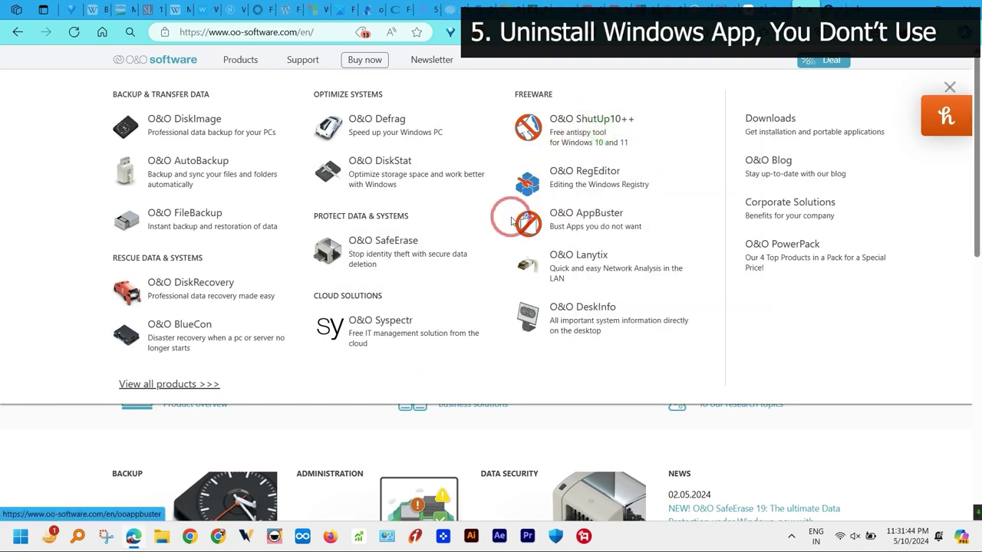
pyautogui.click(573, 217)
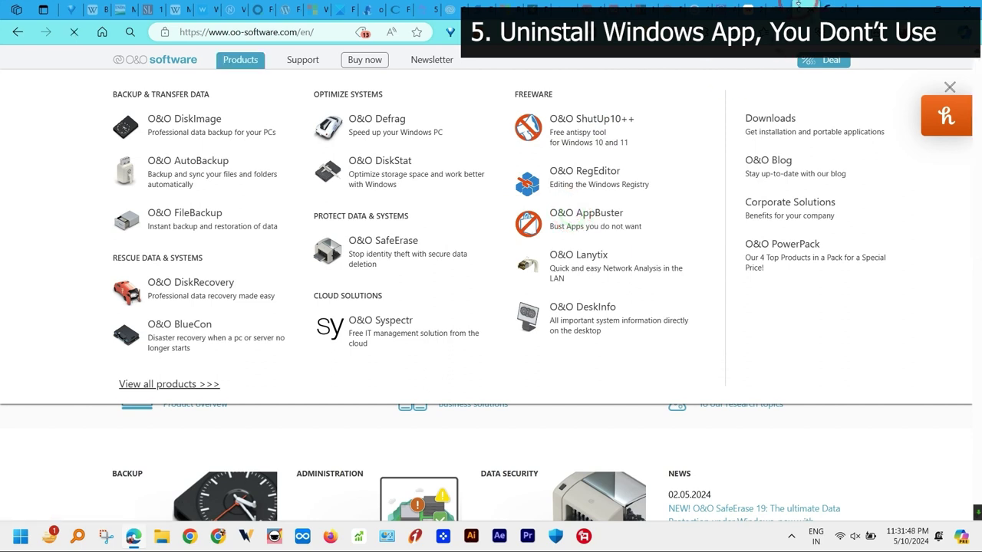
pyautogui.scroll(-1, 663, 221)
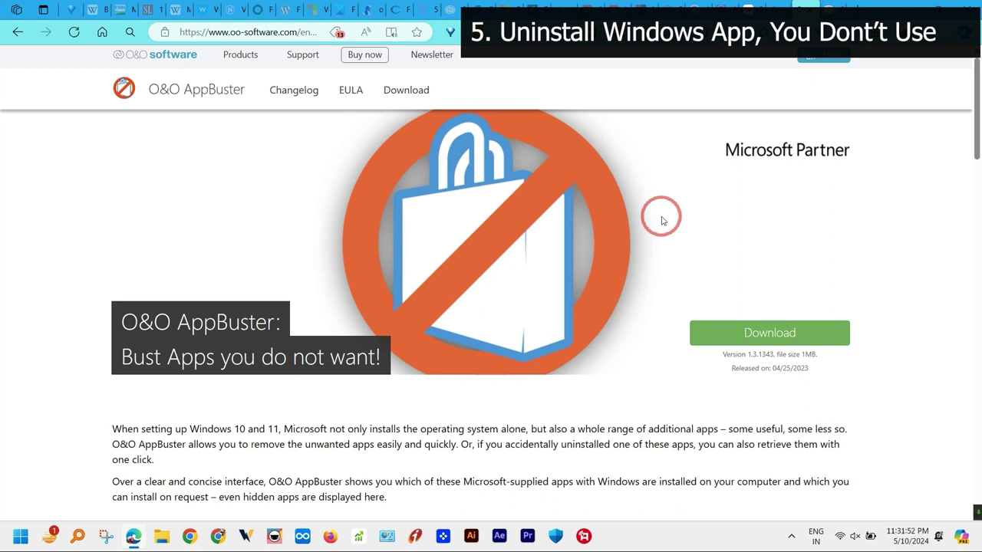
# Download O&O AppBuster and launch it
pyautogui.click(756, 344)
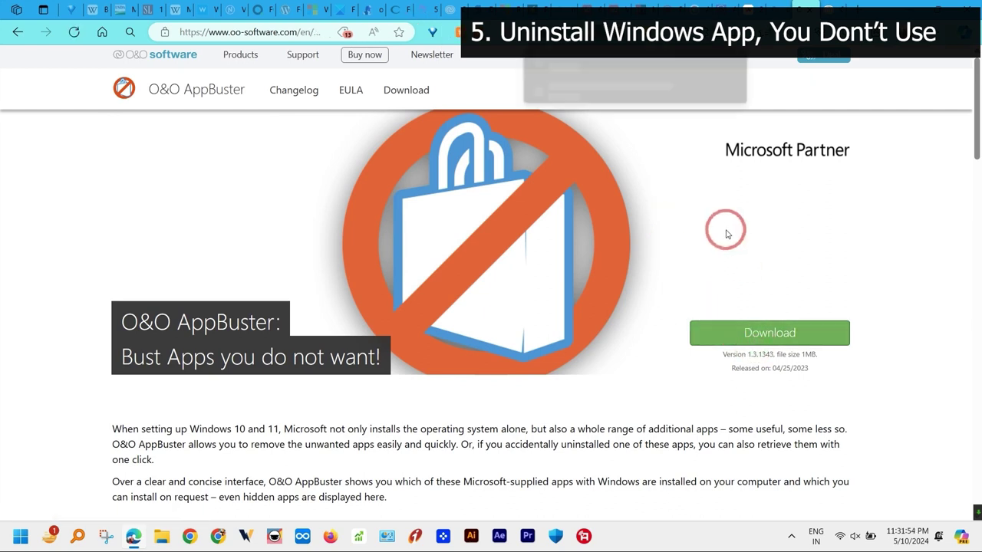
pyautogui.click(653, 89)
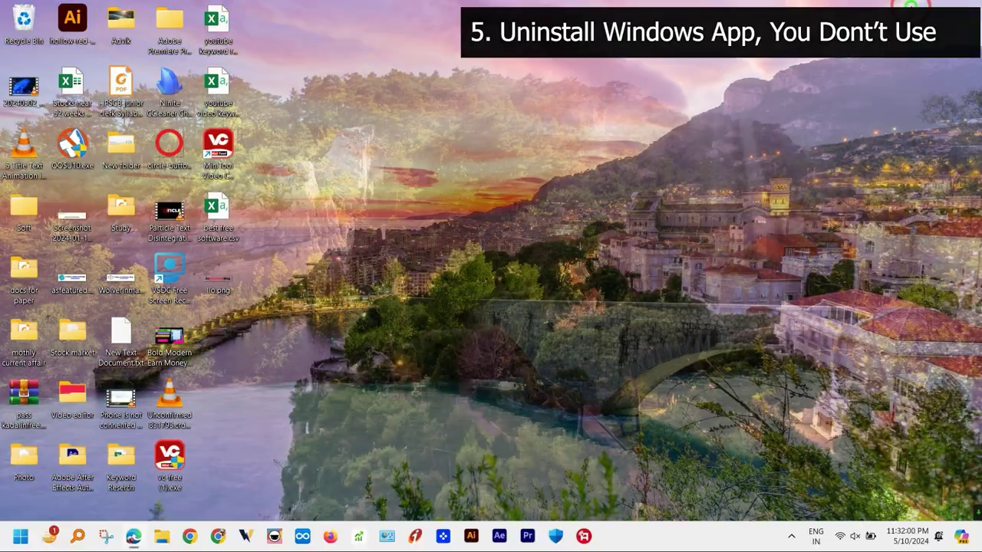
pyautogui.click(561, 253)
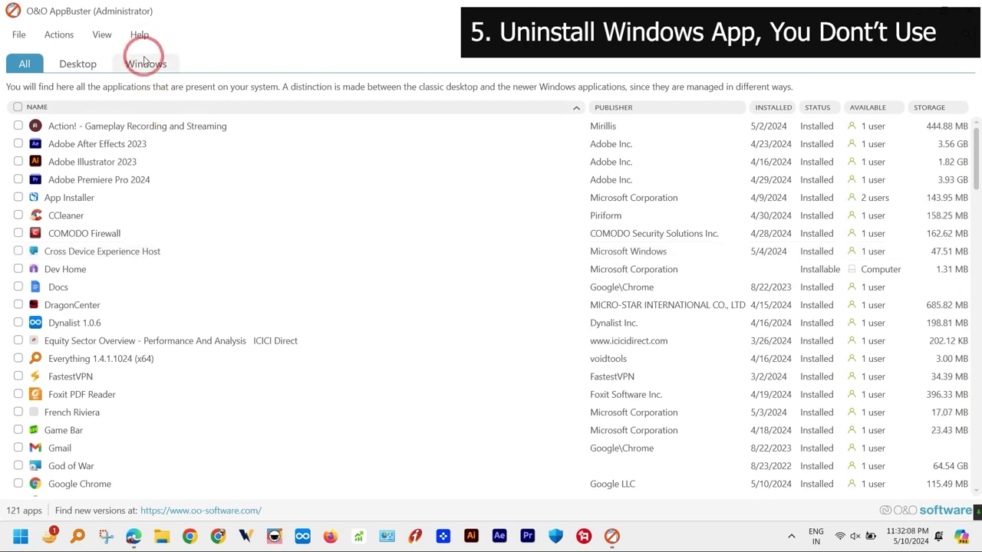
# Show only the Windows apps in O&O AppBuster and look through the list
pyautogui.click(144, 61)
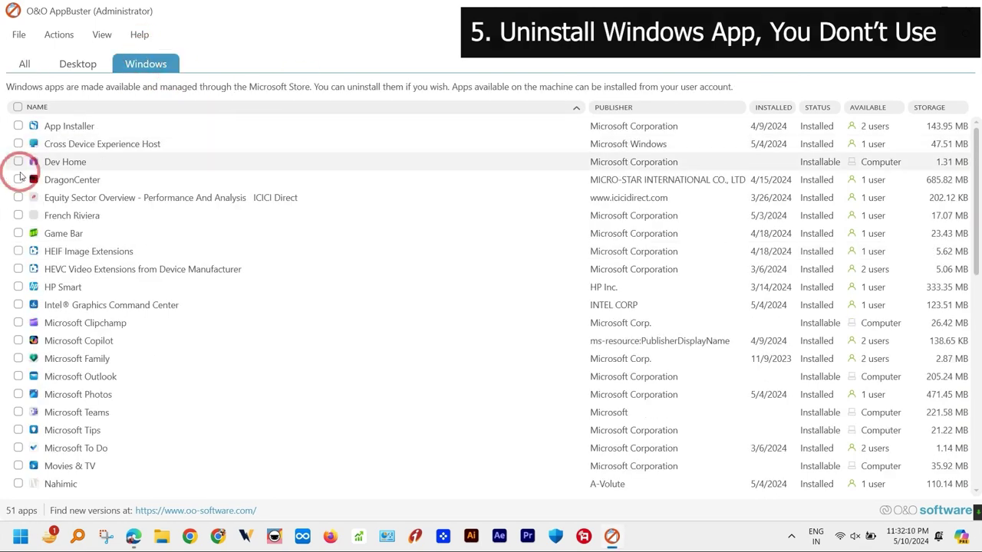
pyautogui.scroll(-2, 23, 173)
pyautogui.scroll(2, 21, 176)
pyautogui.scroll(-10, 23, 154)
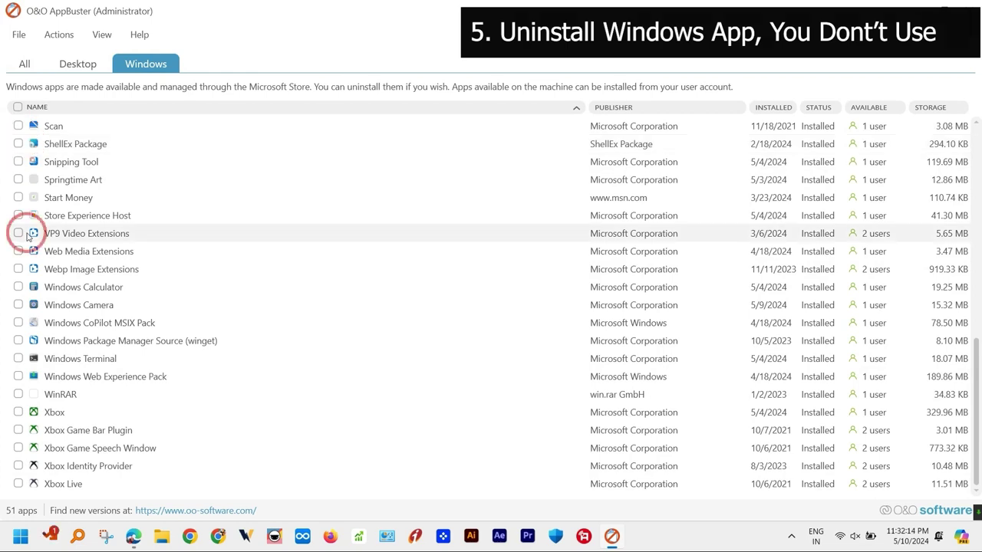
pyautogui.scroll(10, 26, 233)
# Select App Installer, Cross Device Experience Host, Dev Home, DragonCenter, Equity Sector Overview and French Riviera for removal
pyautogui.click(18, 126)
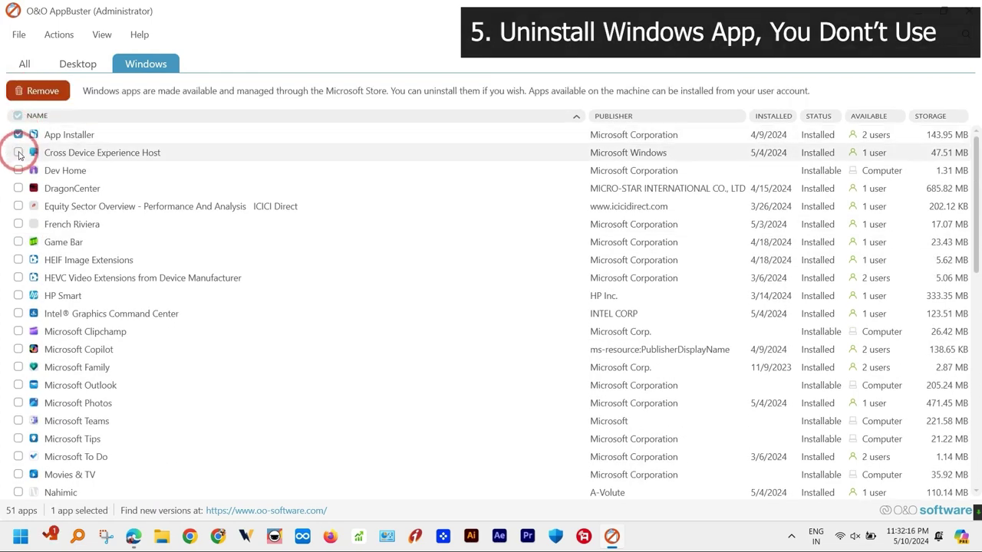
pyautogui.click(18, 153)
pyautogui.click(18, 170)
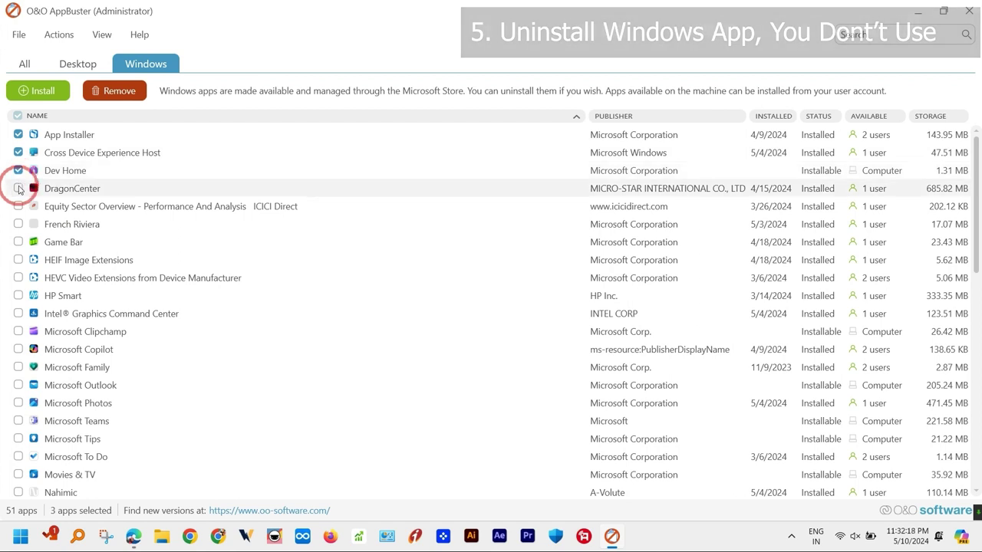
pyautogui.click(18, 188)
pyautogui.click(15, 209)
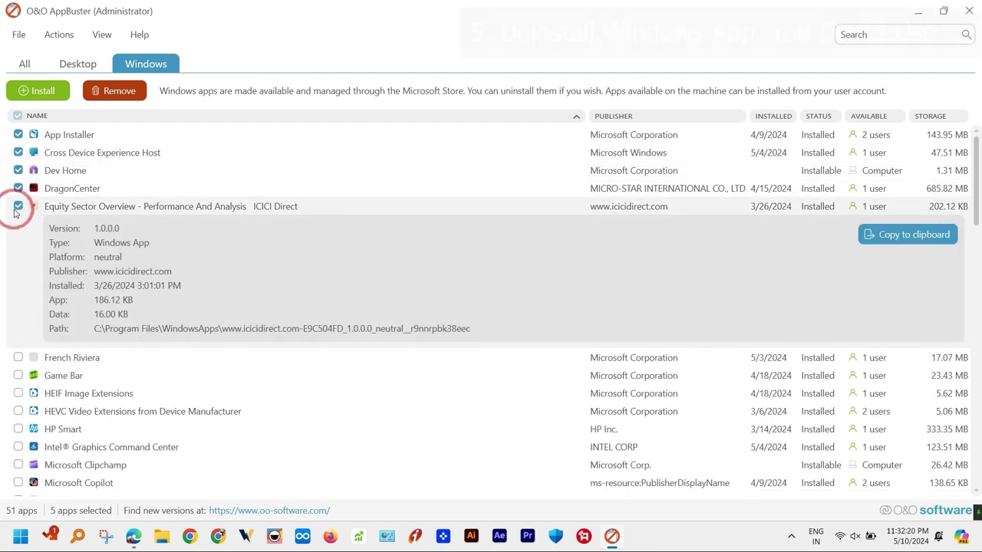
pyautogui.click(22, 357)
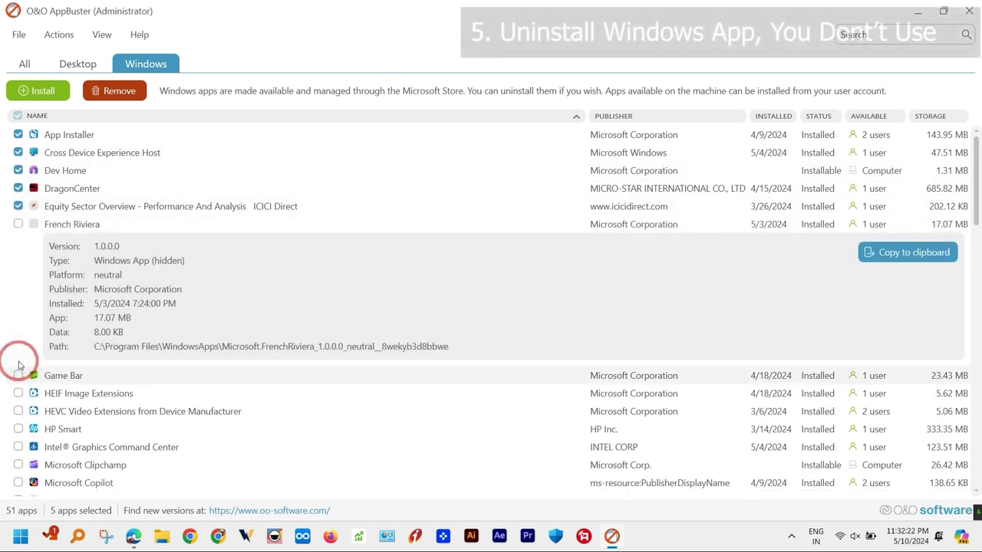
# Add Windows CoPilot MSIX Pack, Windows Package Manager Source (winget) and Windows Terminal to the selected apps
pyautogui.scroll(-10, 72, 310)
pyautogui.click(17, 314)
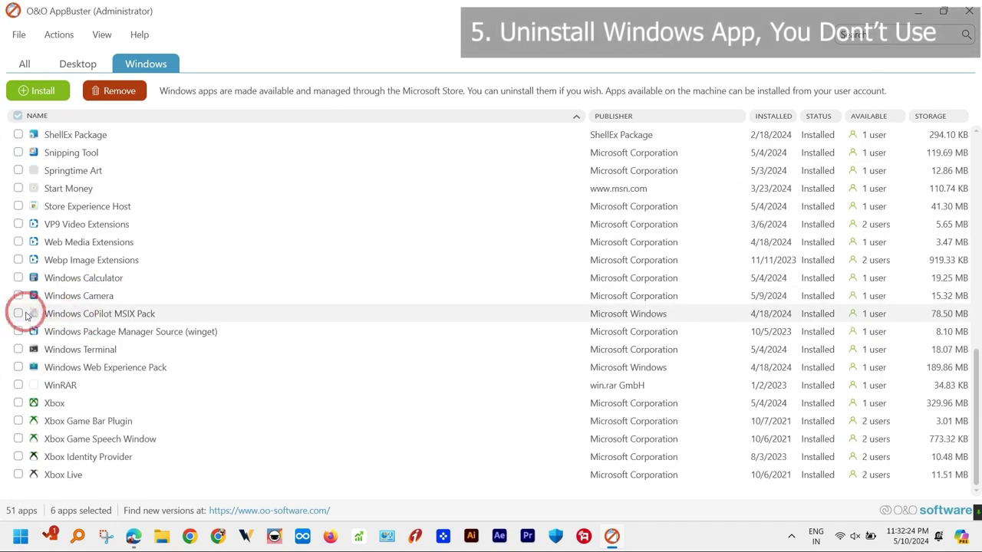
pyautogui.click(18, 331)
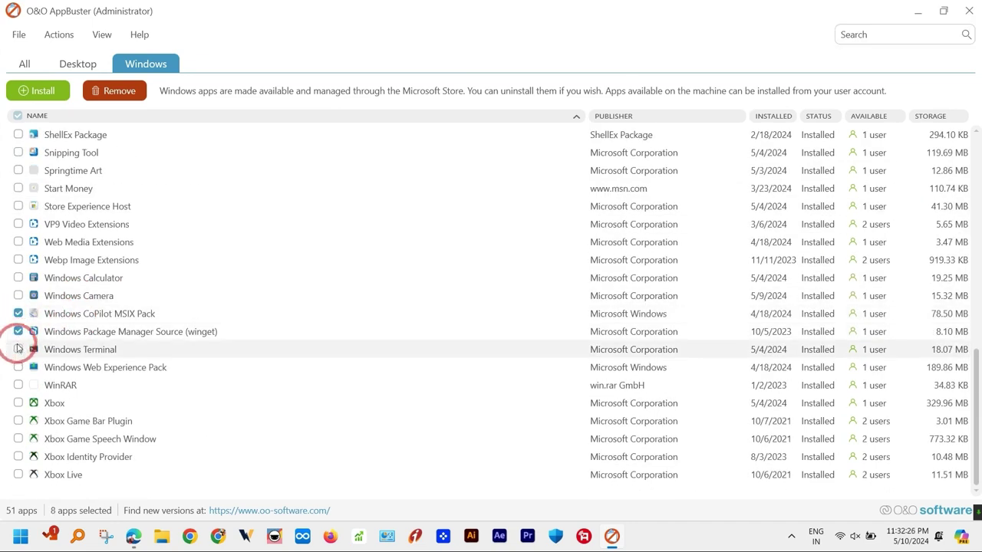
pyautogui.click(16, 349)
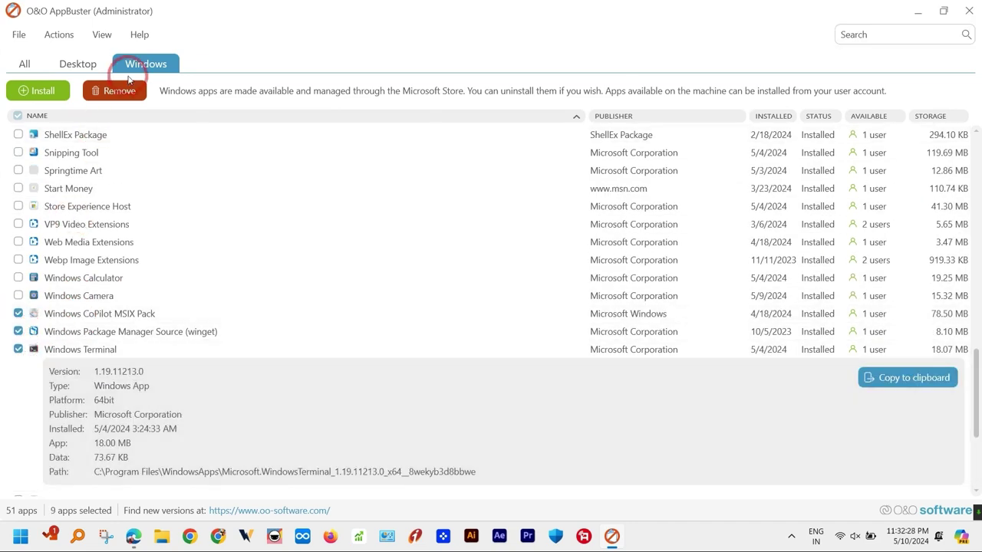
# Try to remove the selected Windows apps and close O&O AppBuster
pyautogui.click(116, 92)
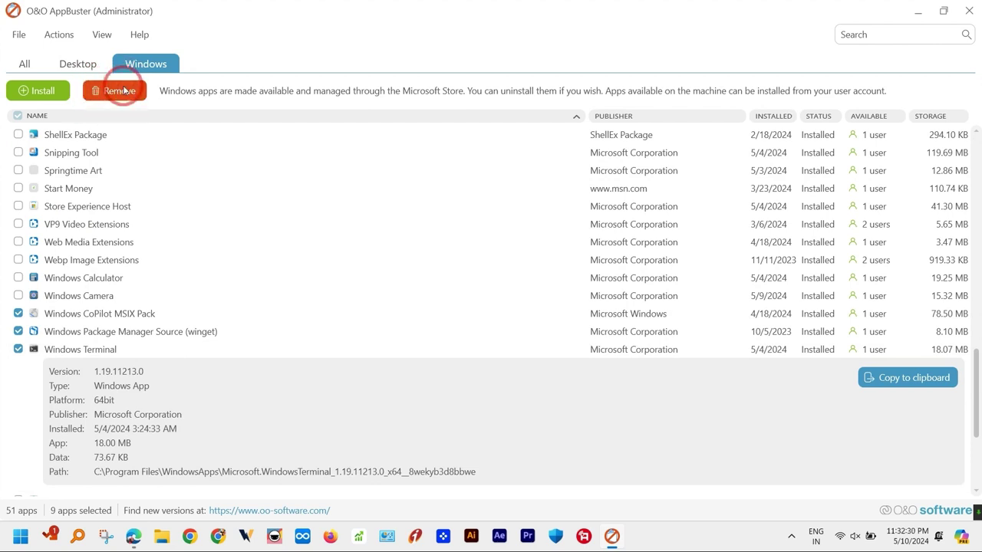
pyautogui.click(964, 6)
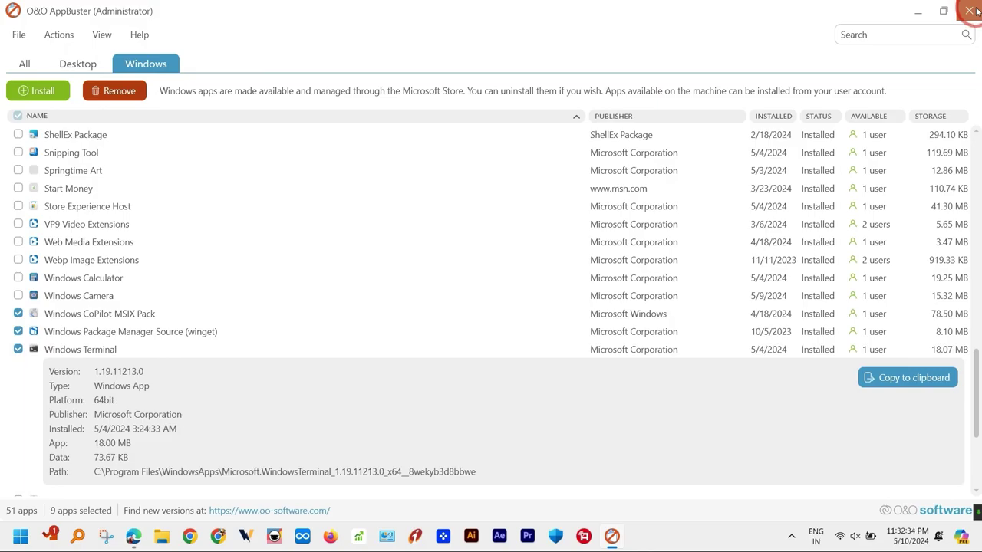
pyautogui.click(970, 10)
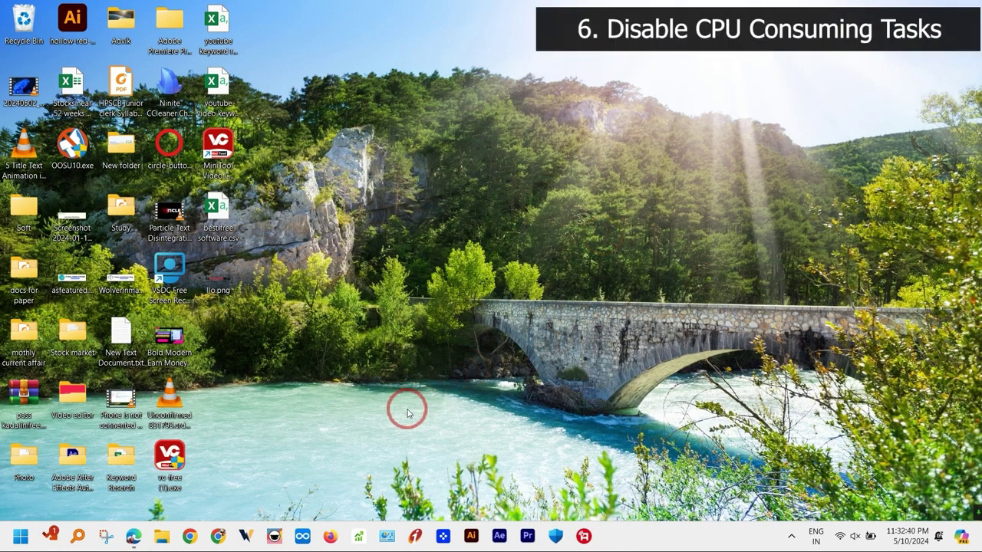
# Switch back to Microsoft Edge, open the O&O ShutUp10++ product page and download the tool
pyautogui.click(134, 536)
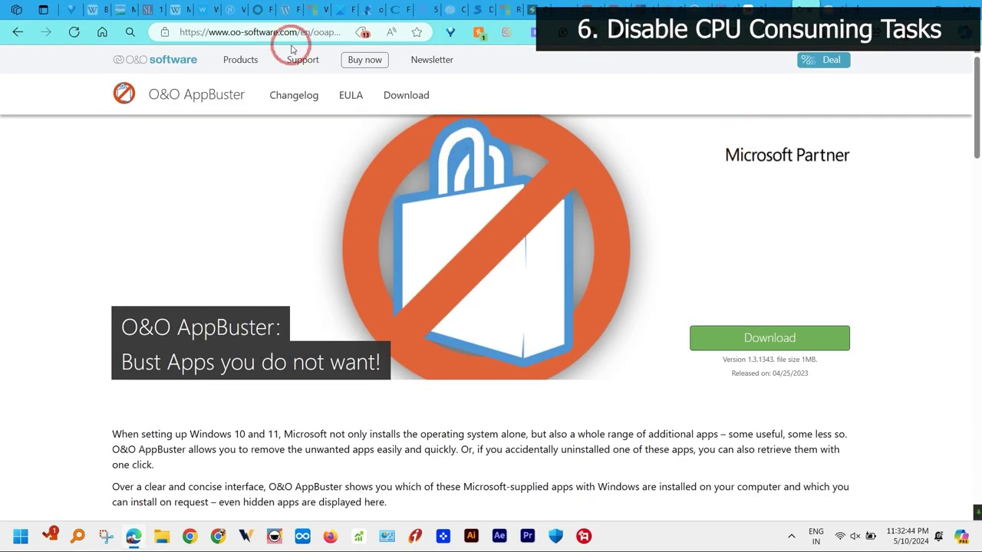
pyautogui.click(249, 60)
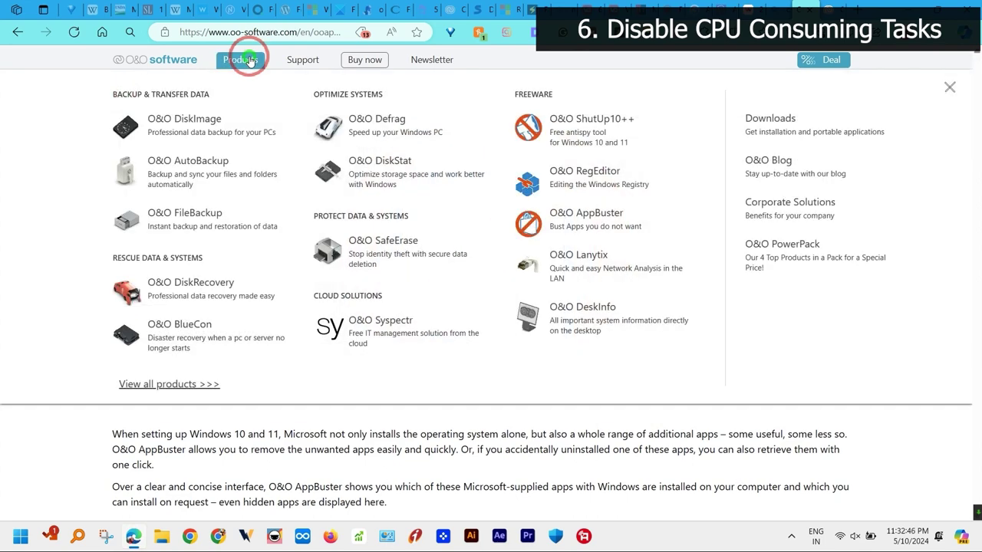
pyautogui.click(602, 132)
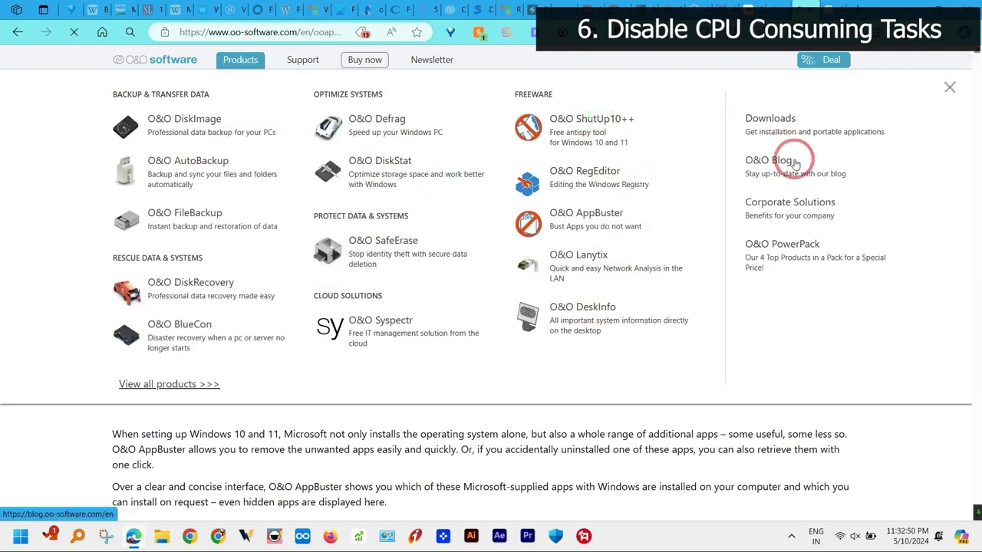
pyautogui.scroll(-1, 602, 205)
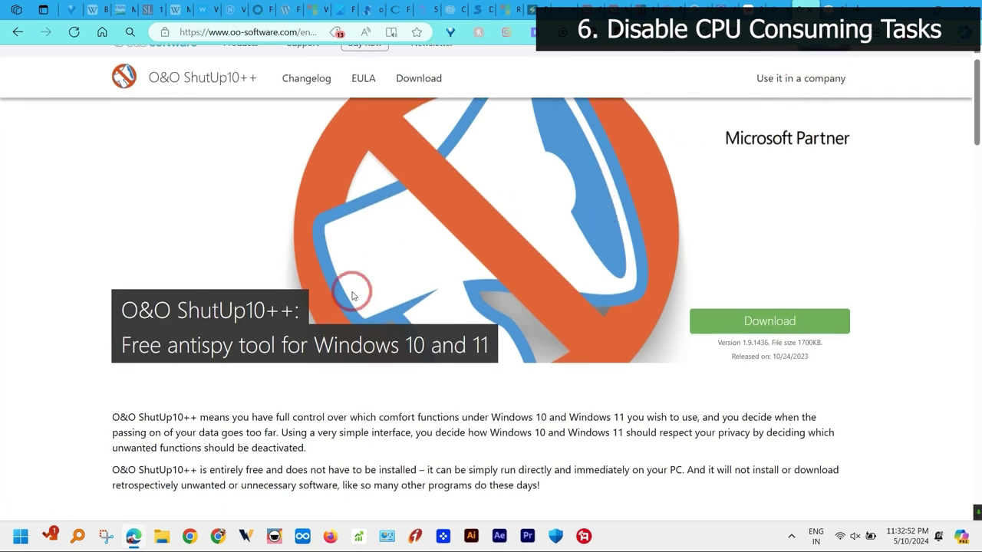
pyautogui.click(786, 315)
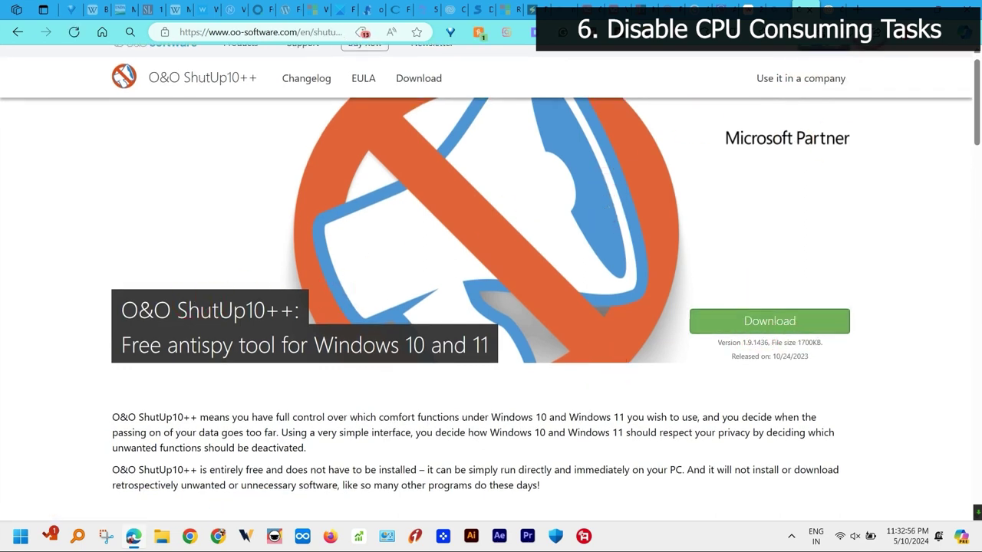
# Run the downloaded OOSU10.exe with administrator permission, show the desktop behind it and maximize the O&O ShutUp10++ window
pyautogui.click(656, 101)
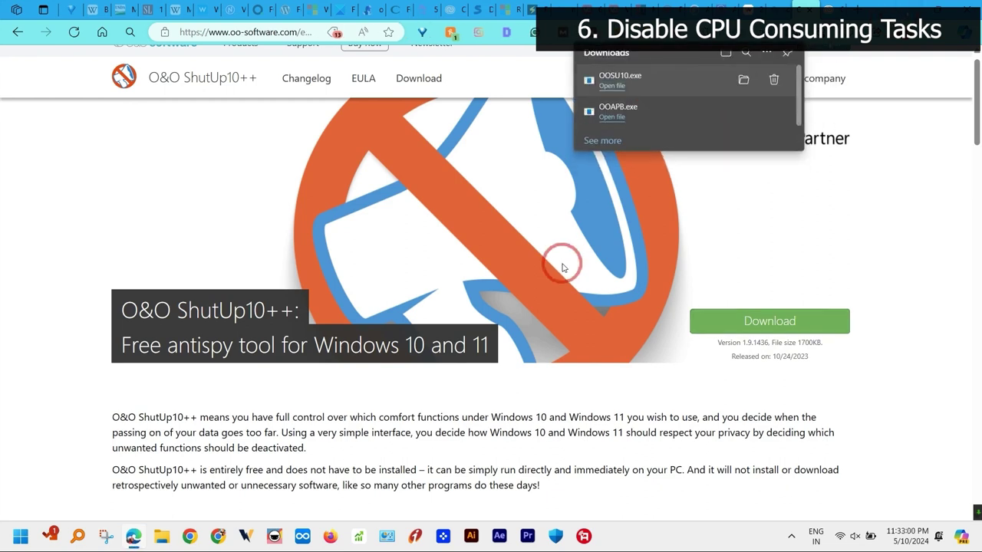
pyautogui.hotkey('alt', 'y')
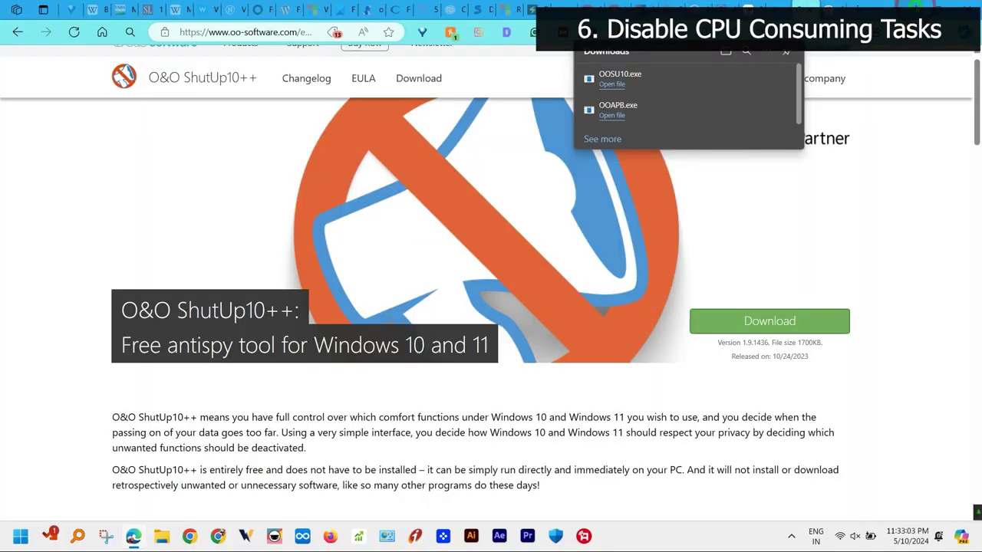
pyautogui.press('super+d')
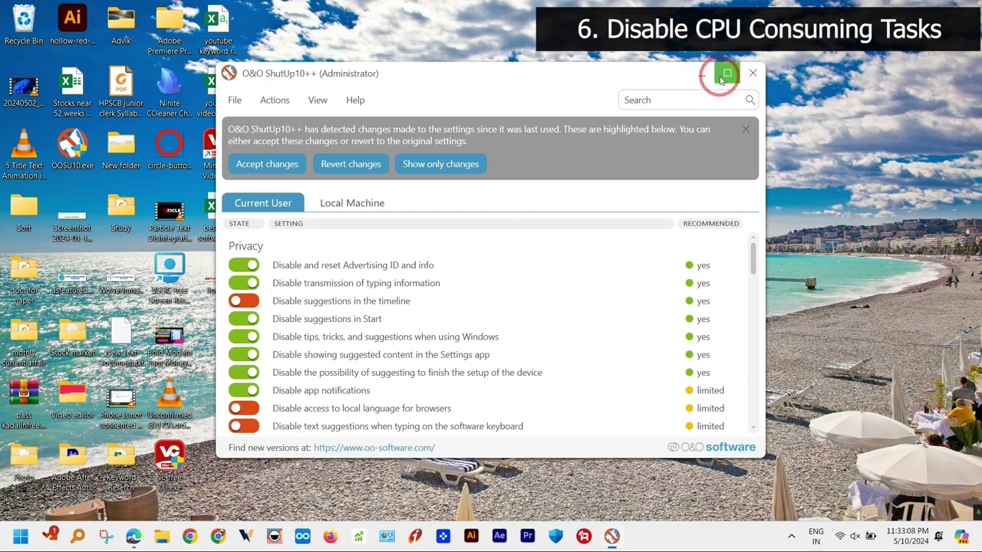
pyautogui.click(725, 73)
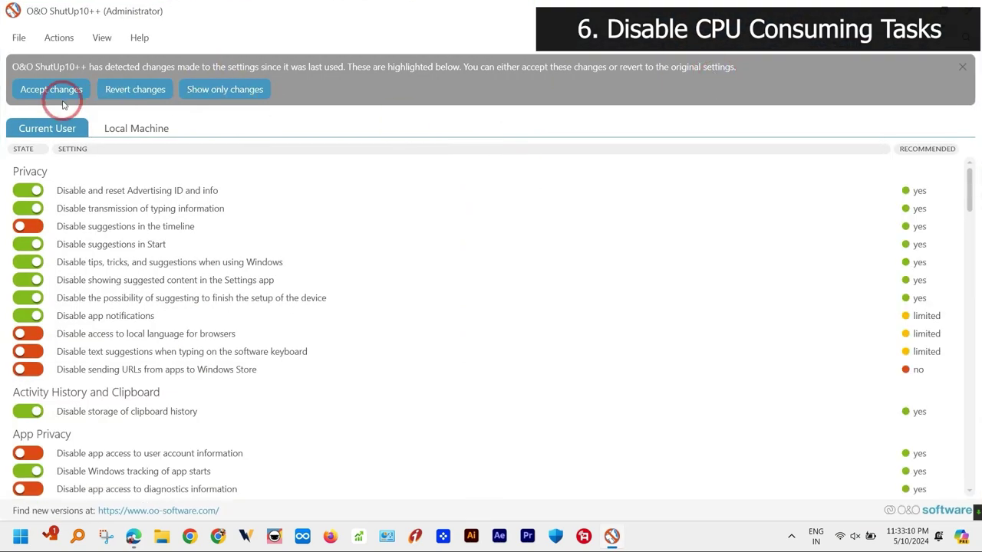
# Examine the bulk actions available in O&O ShutUp10++ and look through the Current User privacy settings
pyautogui.click(60, 37)
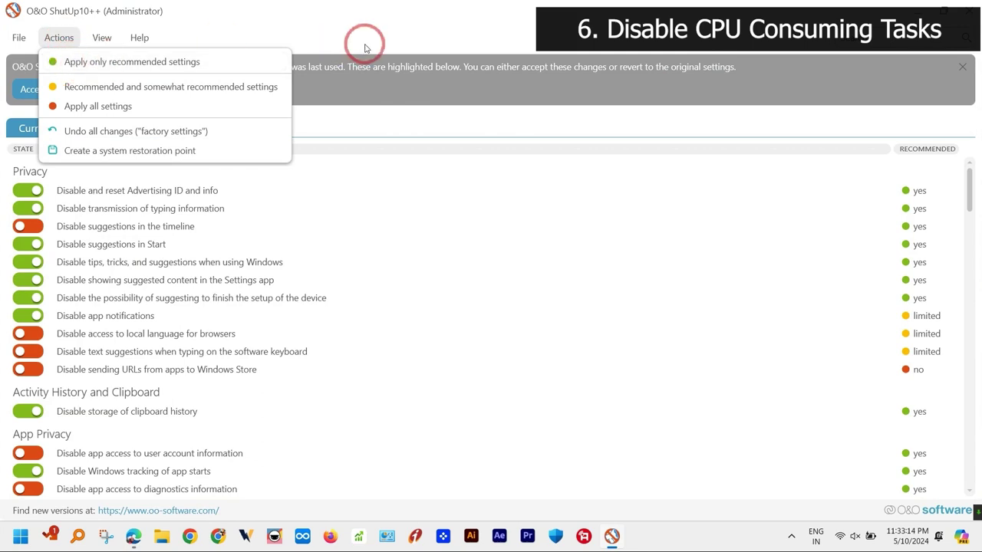
pyautogui.click(355, 16)
pyautogui.scroll(-15, 136, 191)
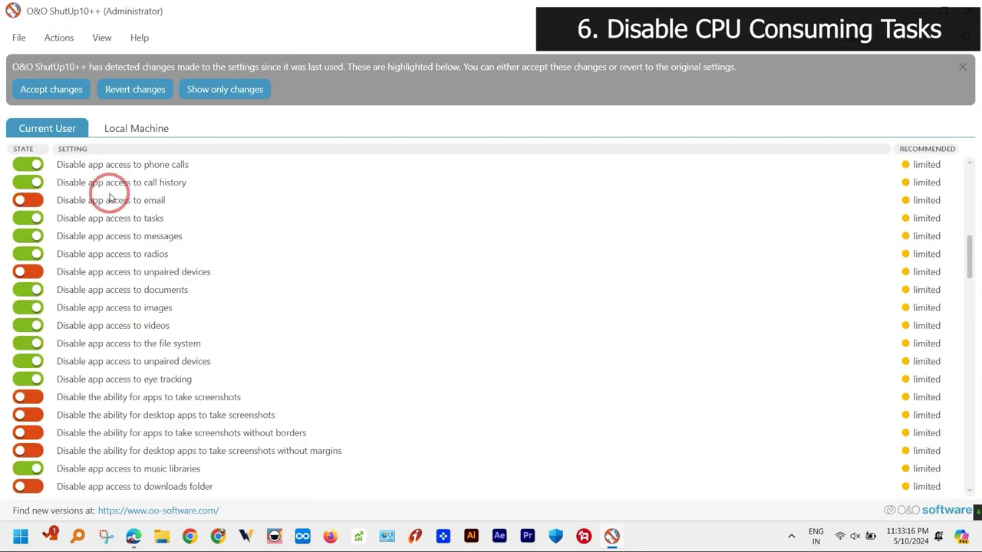
pyautogui.scroll(-10, 656, 344)
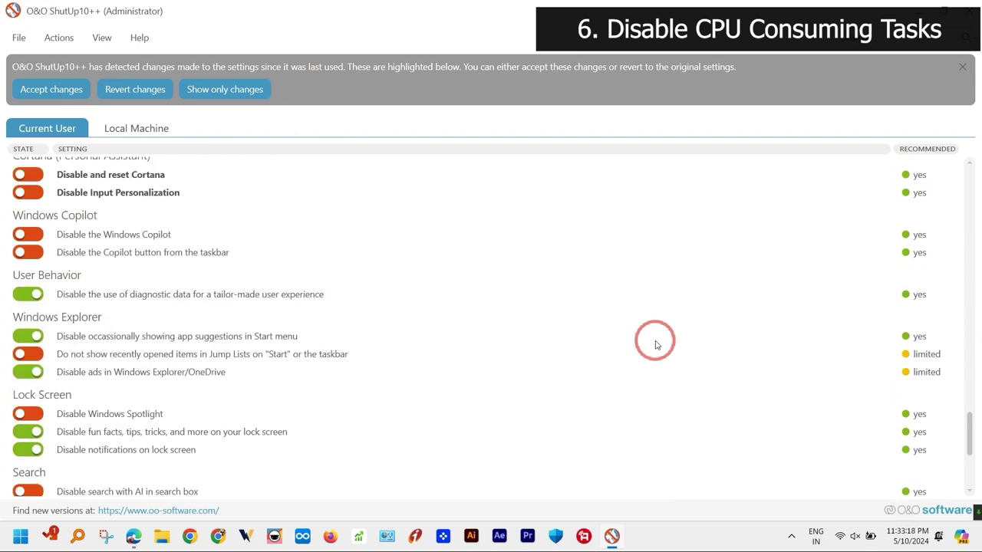
pyautogui.scroll(-3, 653, 340)
pyautogui.scroll(7, 653, 340)
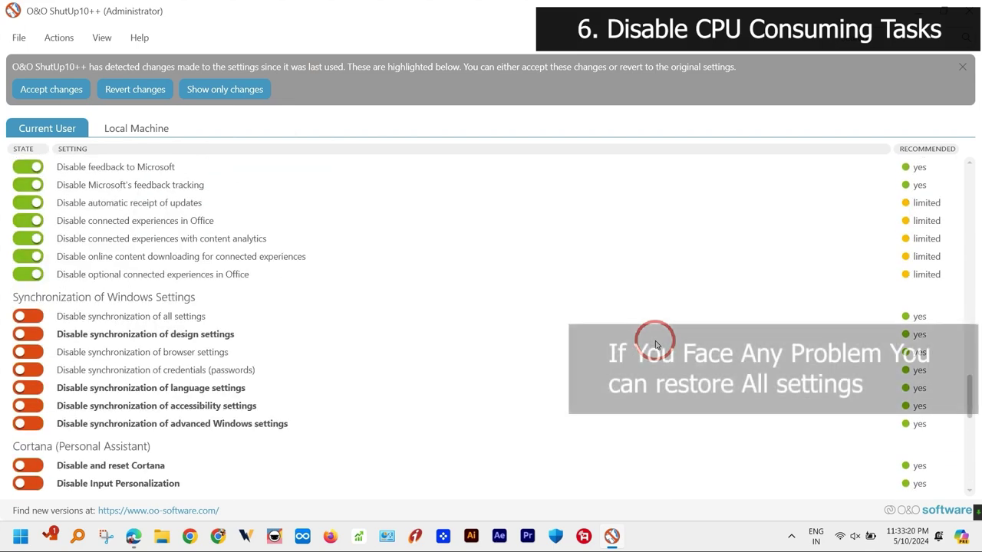
pyautogui.moveTo(977, 364); pyautogui.dragTo(978, 148)
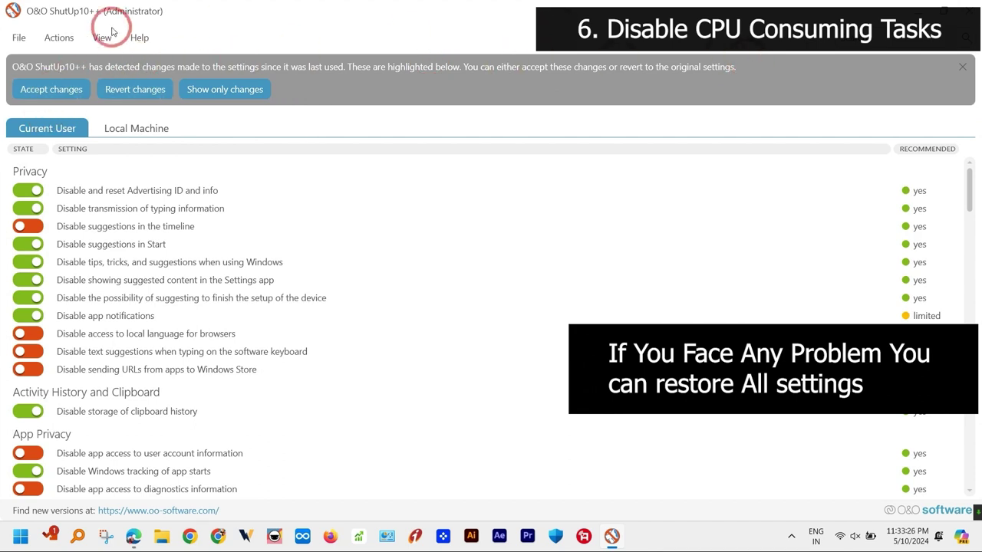
# Try to apply the recommended and somewhat recommended settings, and dismiss the request to create a system restore point
pyautogui.click(54, 37)
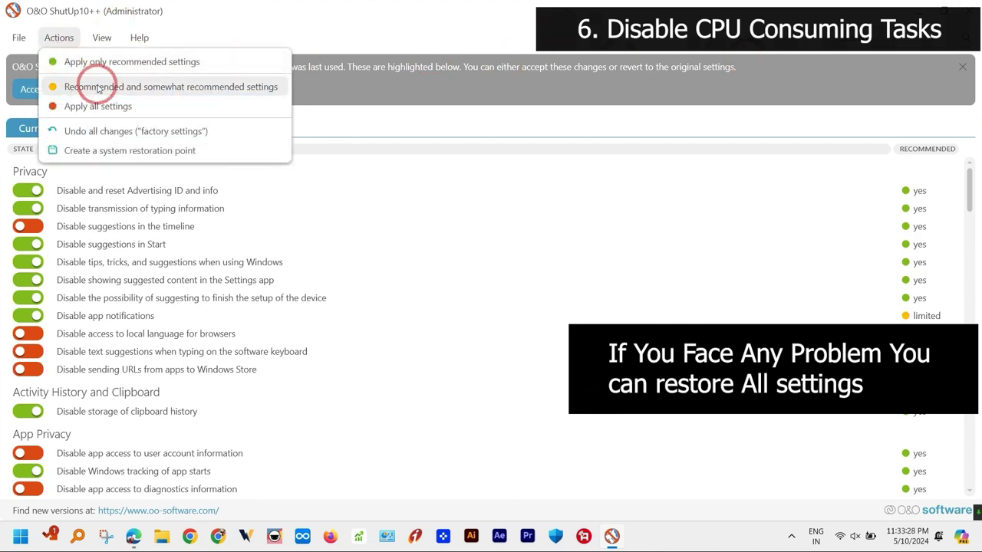
pyautogui.click(133, 88)
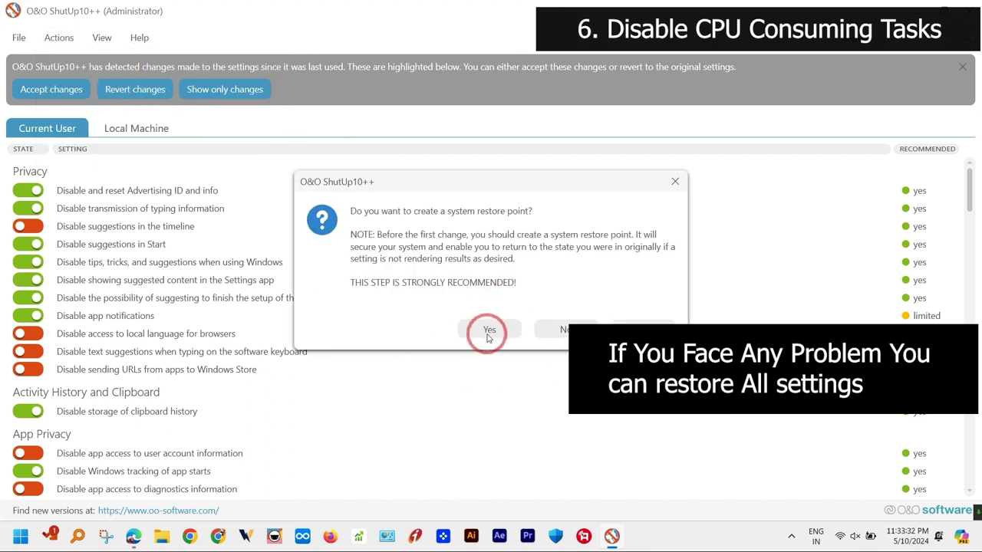
pyautogui.click(681, 181)
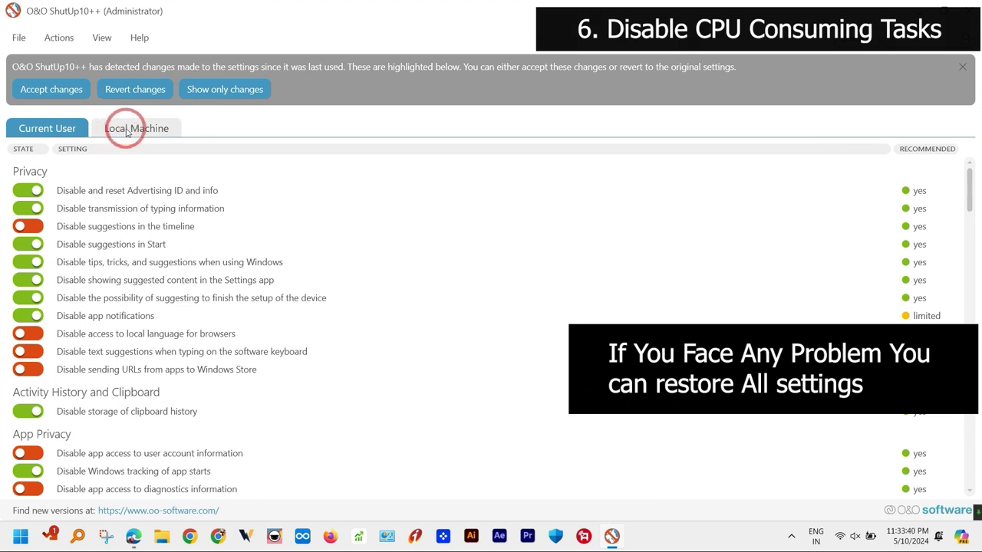
# Examine the view options, the apply and undo actions and the full Current User settings list, and close O&O ShutUp10++
pyautogui.click(102, 38)
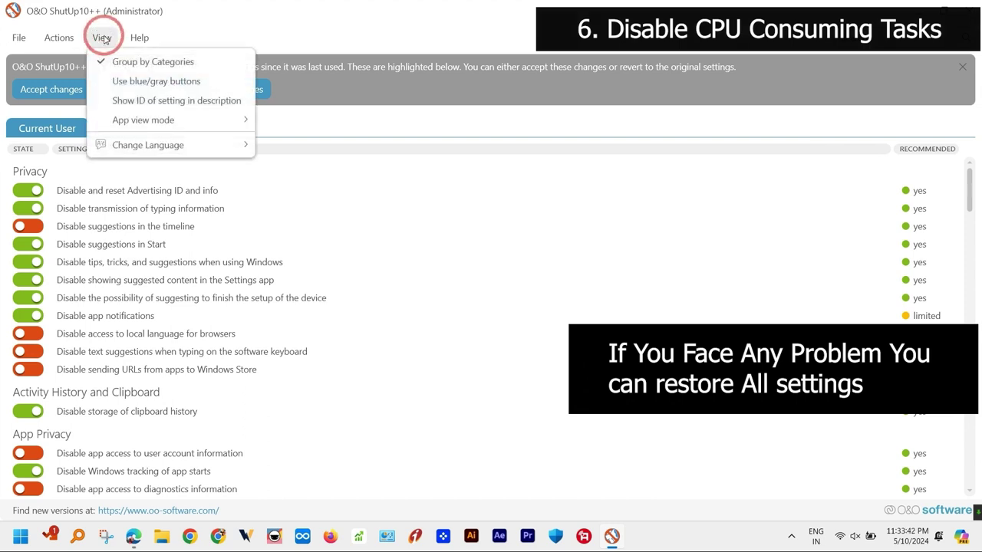
pyautogui.moveTo(59, 37)
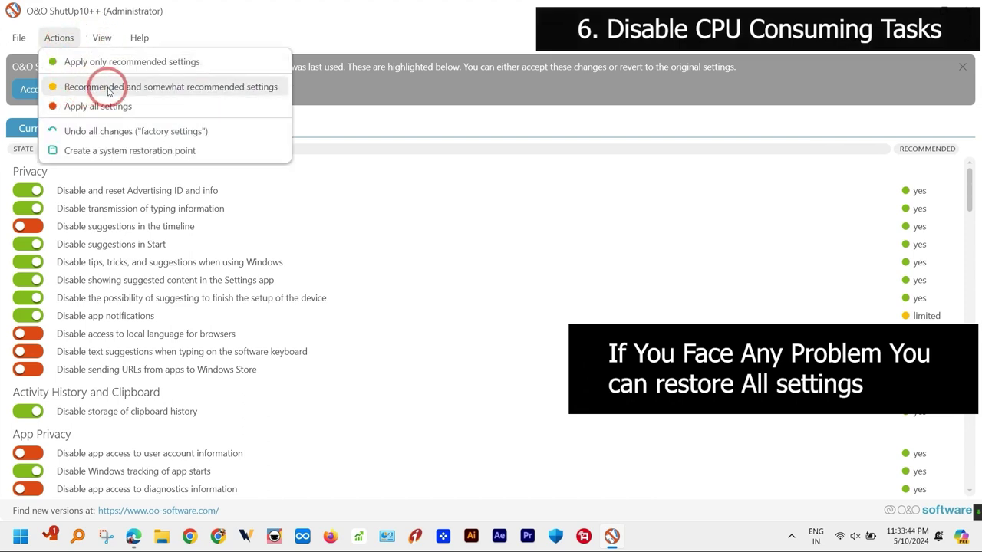
pyautogui.click(263, 20)
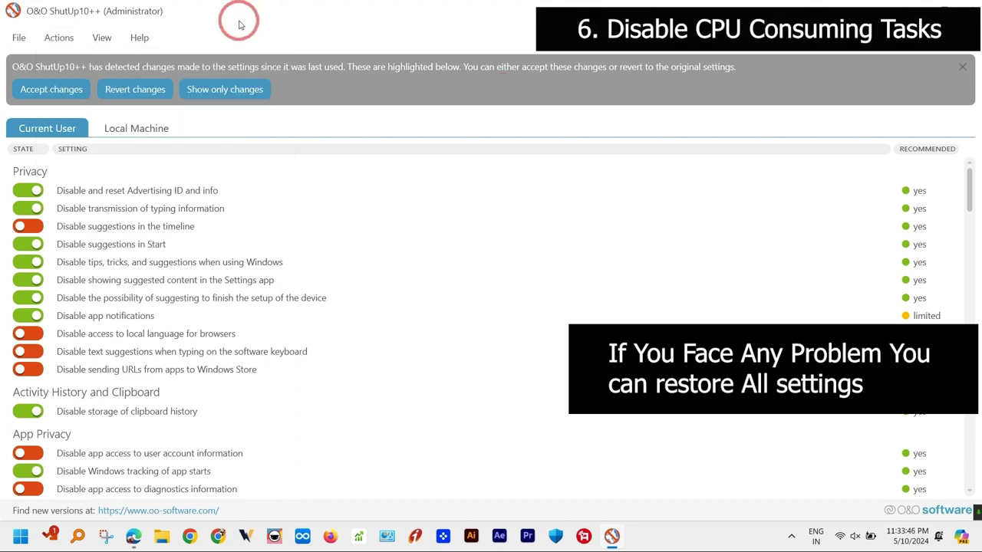
pyautogui.click(59, 37)
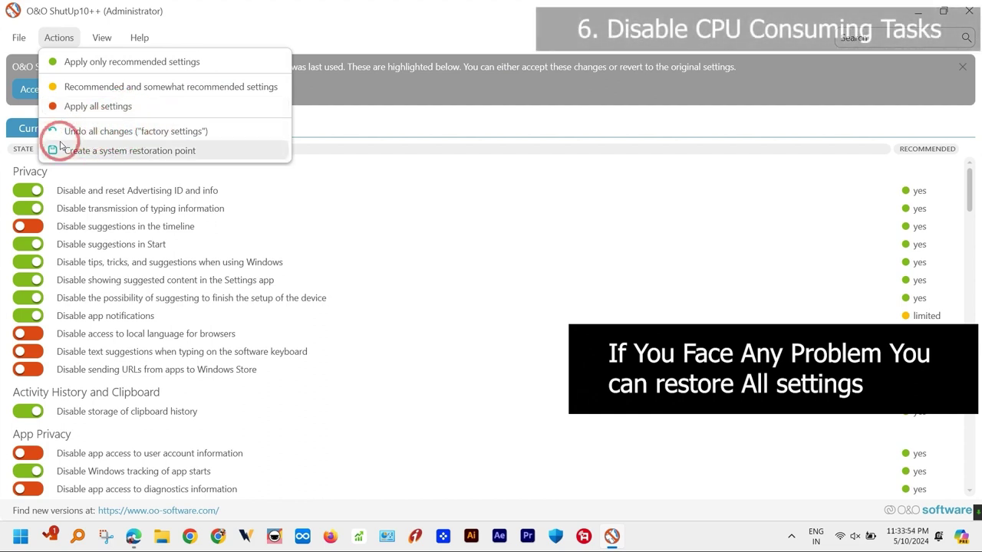
pyautogui.click(407, 116)
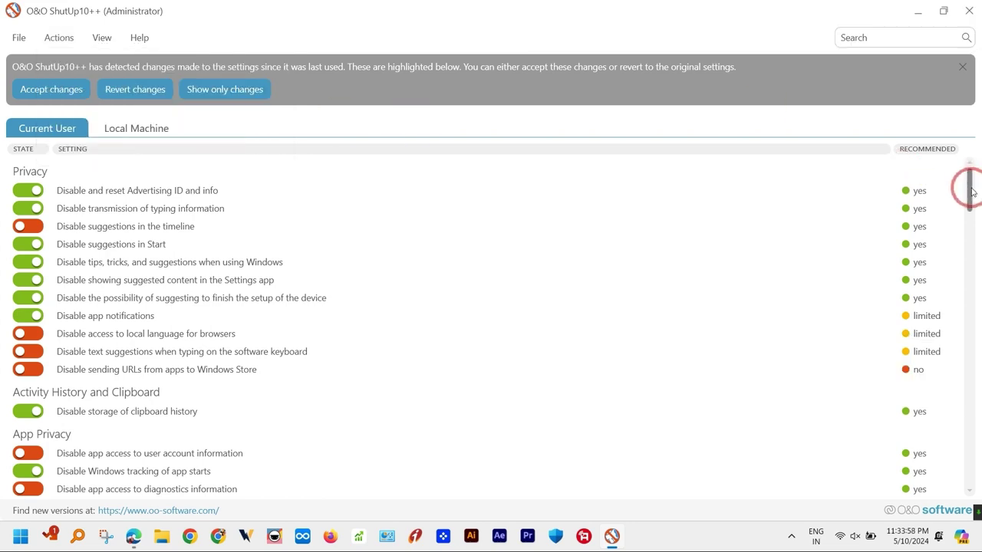
pyautogui.moveTo(970, 190); pyautogui.dragTo(974, 249)
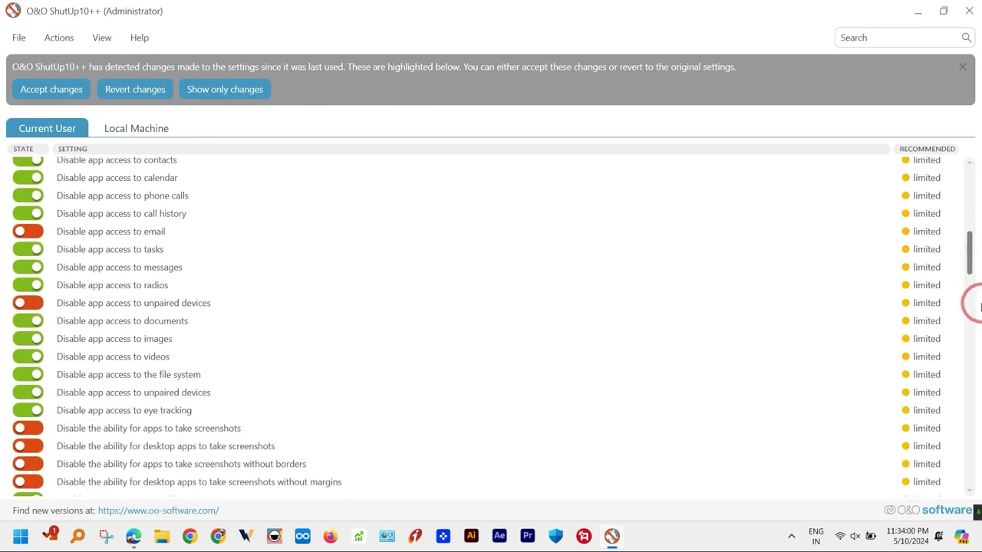
pyautogui.moveTo(979, 306); pyautogui.dragTo(979, 464)
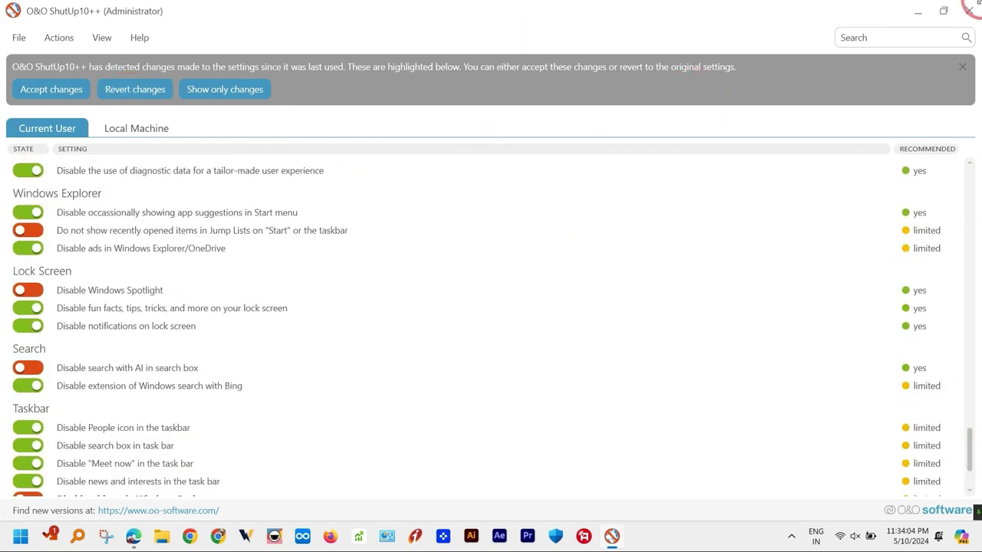
pyautogui.click(969, 10)
pyautogui.click(586, 336)
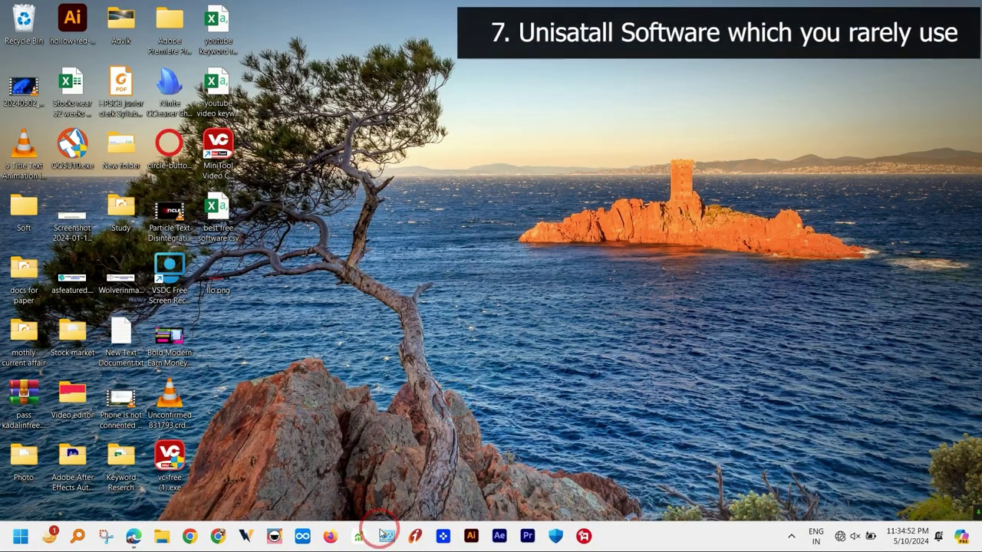
# Open Programs and Features from Control Panel in a maximized window and look through the installed programs for rarely used software
pyautogui.click(385, 536)
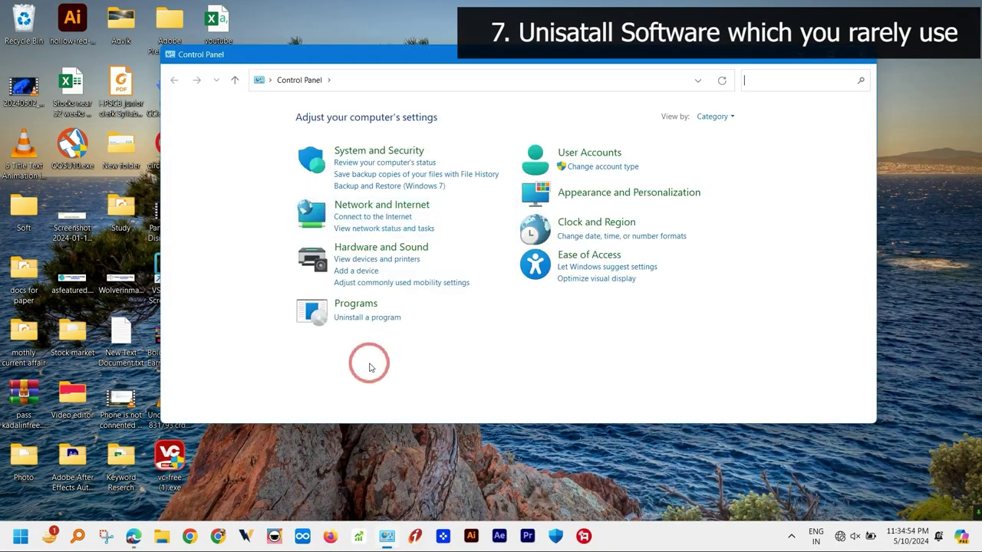
pyautogui.click(359, 320)
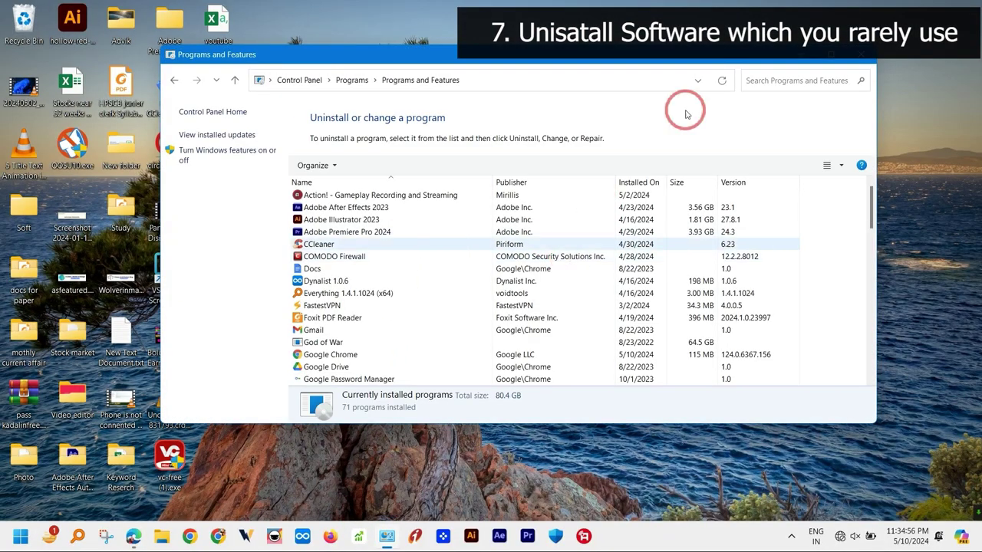
pyautogui.click(841, 55)
pyautogui.scroll(-14, 537, 268)
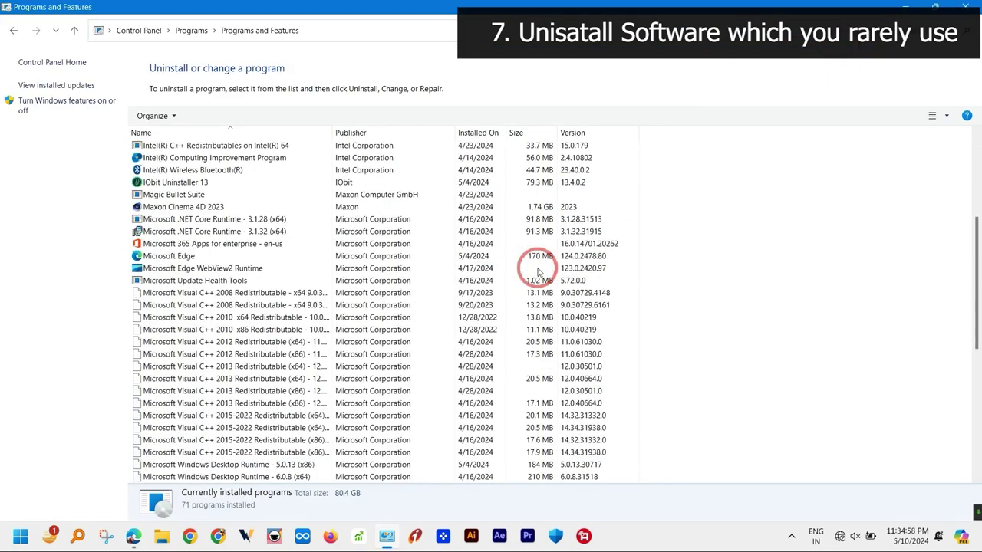
pyautogui.click(297, 359)
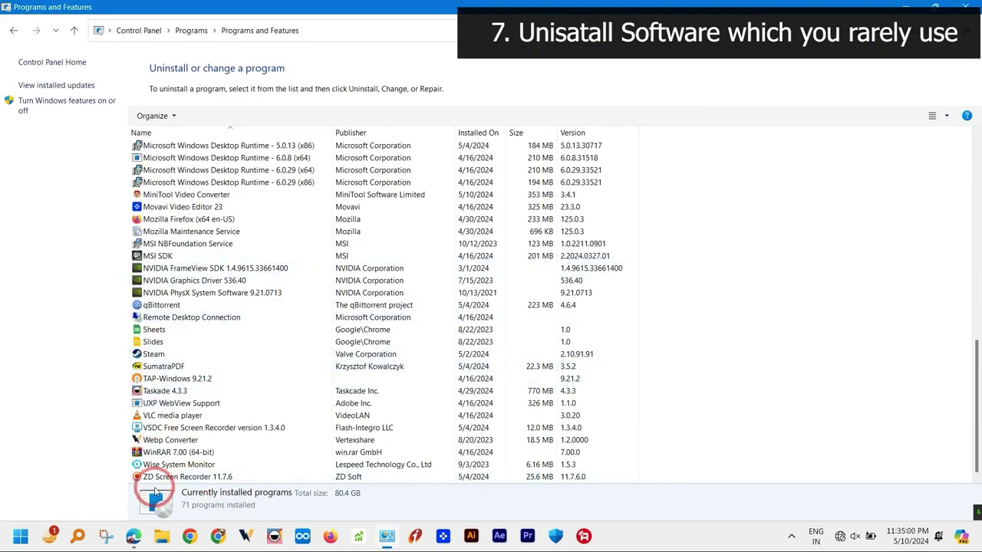
pyautogui.scroll(2, 153, 420)
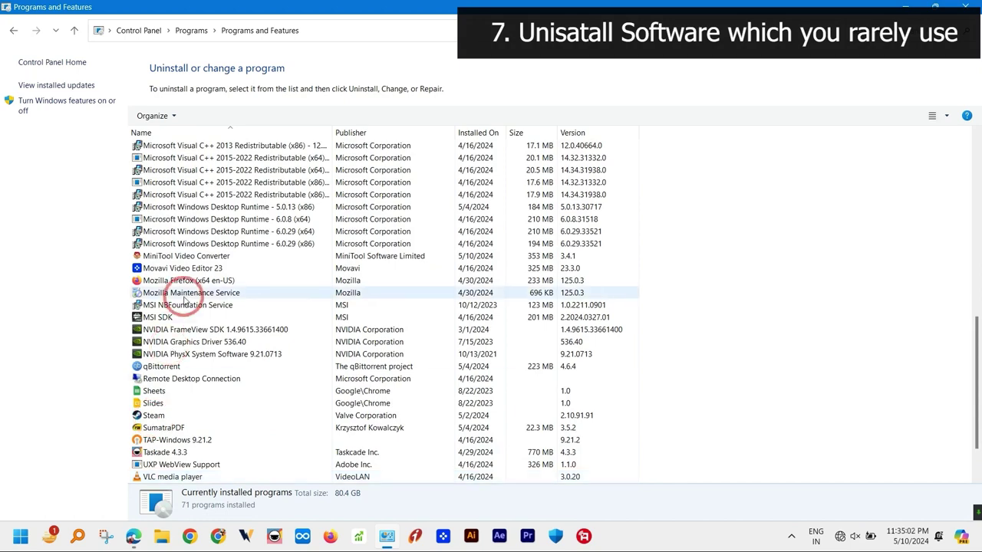
pyautogui.scroll(9, 248, 138)
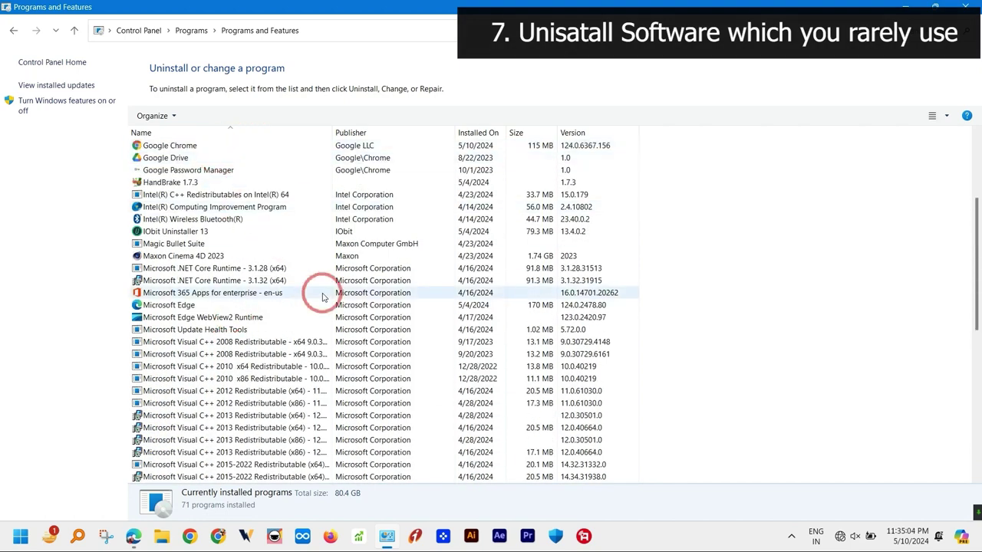
pyautogui.scroll(4, 325, 288)
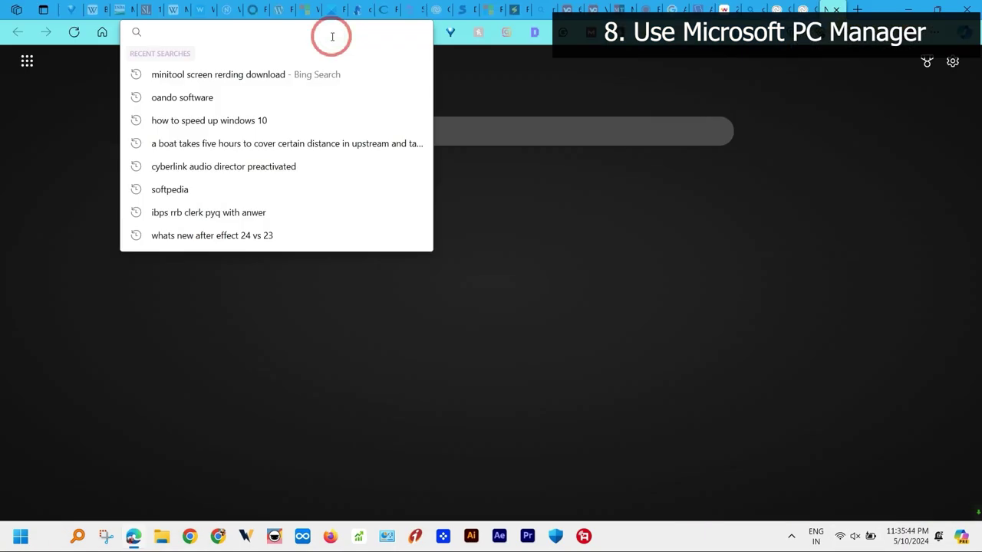
# Switch to Microsoft Edge and search the web for "microsoft pc manager"
pyautogui.write('micro')
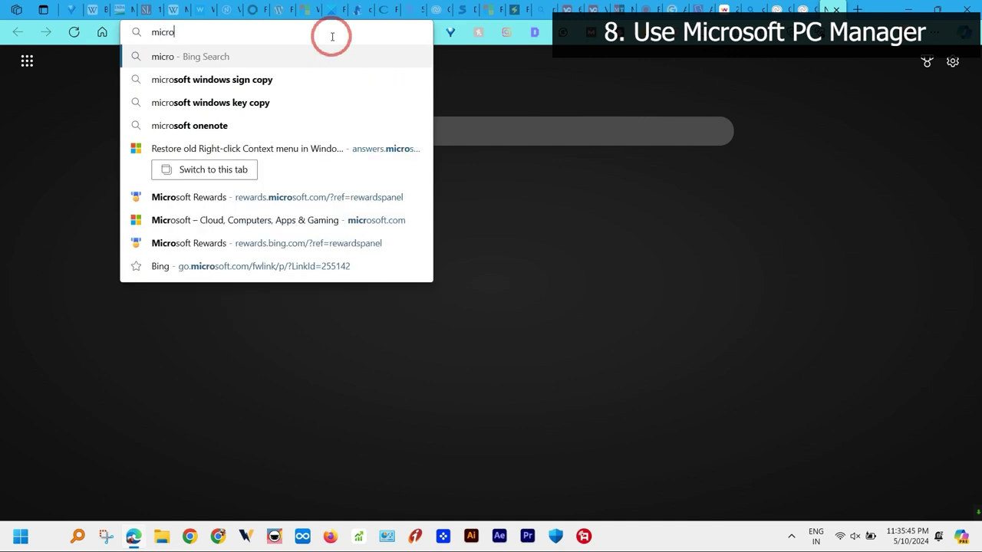
pyautogui.write('soft p')
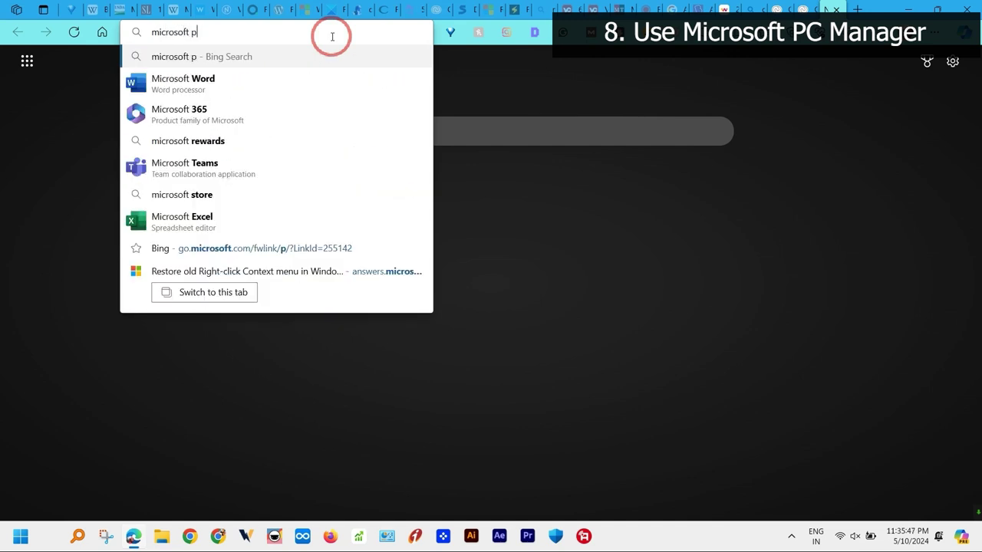
pyautogui.write('c manager')
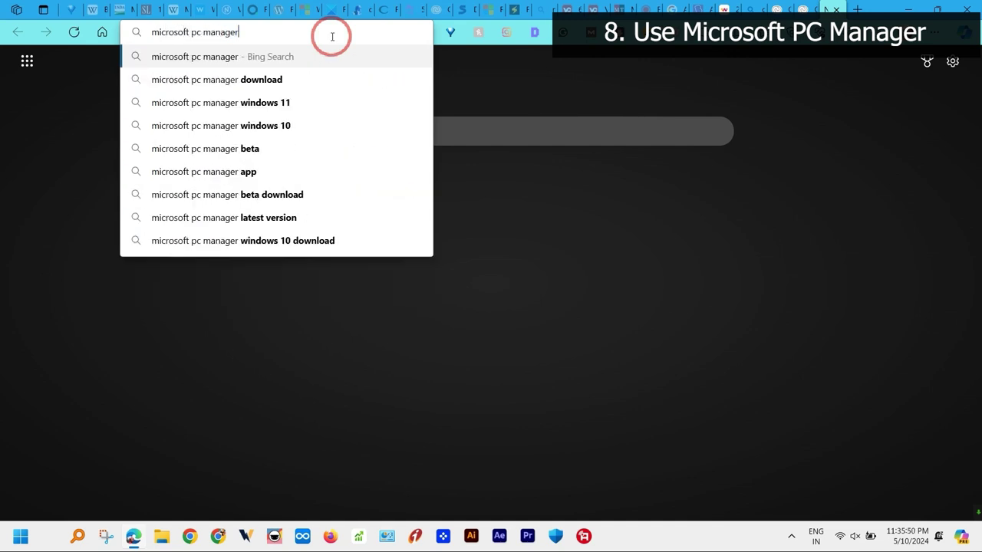
pyautogui.press('Return')
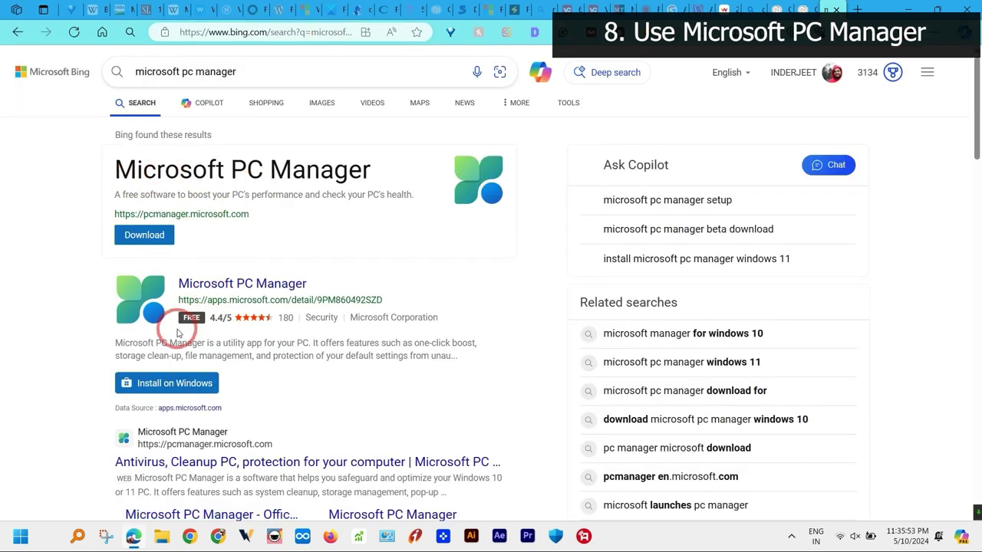
# Open the Microsoft Store page for Microsoft PC Manager in English (United States) and download its installer
pyautogui.scroll(-1, 173, 320)
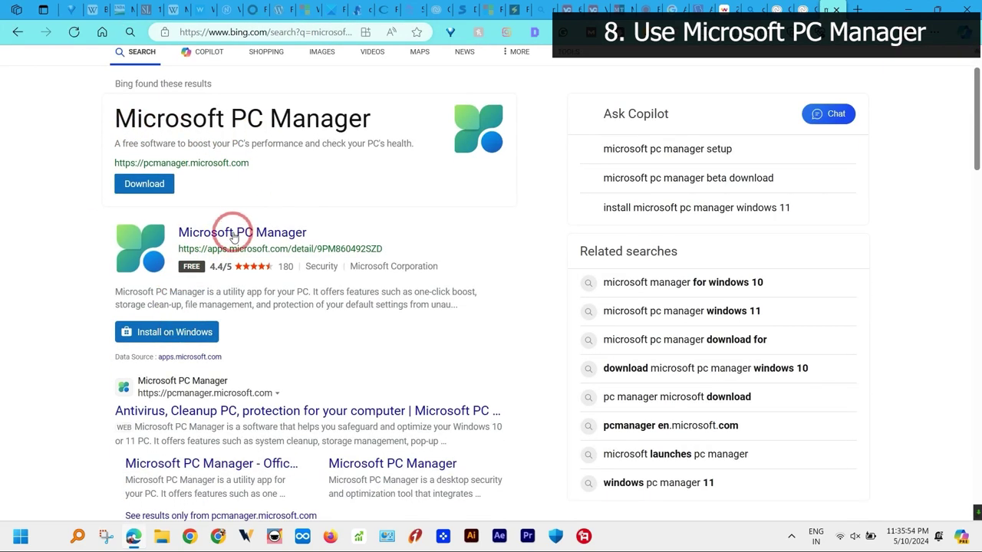
pyautogui.click(160, 333)
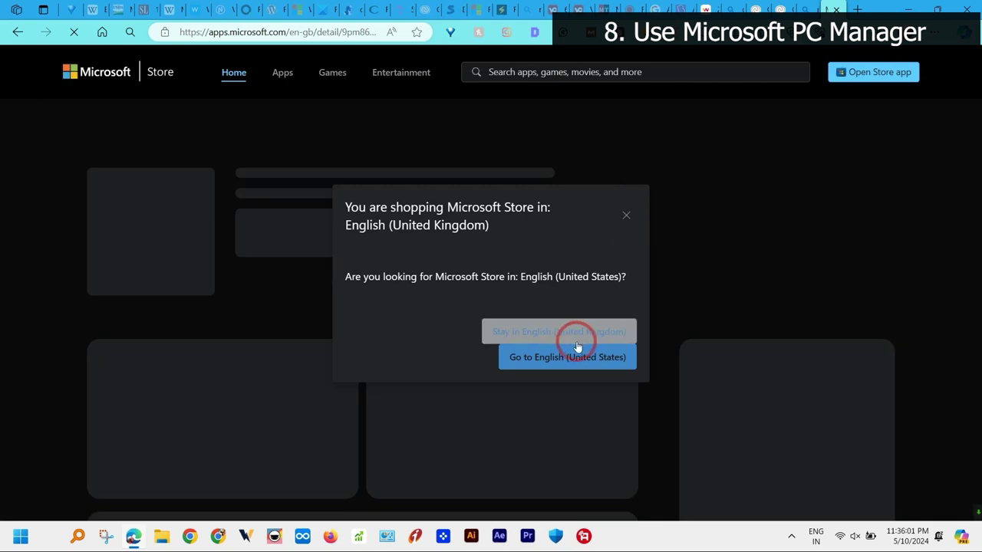
pyautogui.click(532, 367)
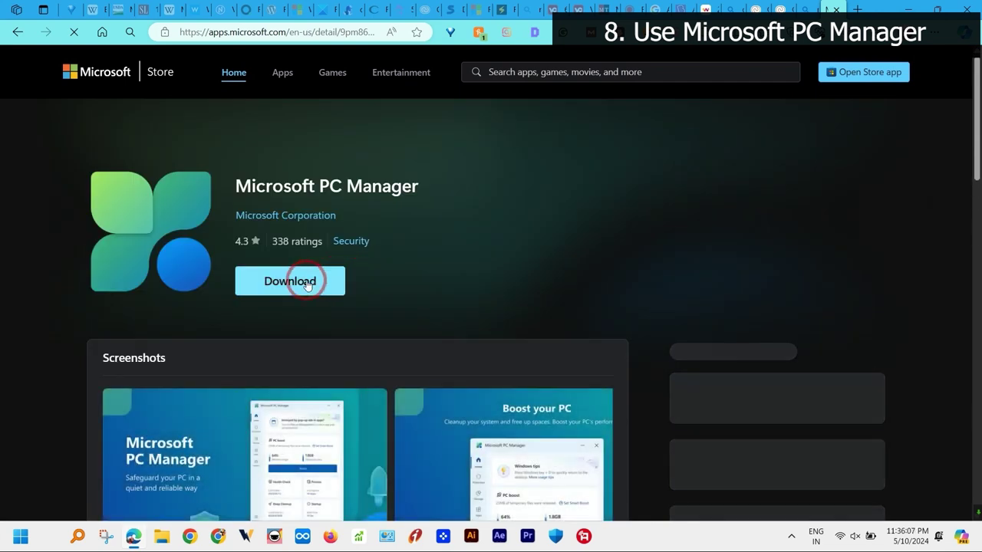
pyautogui.click(307, 282)
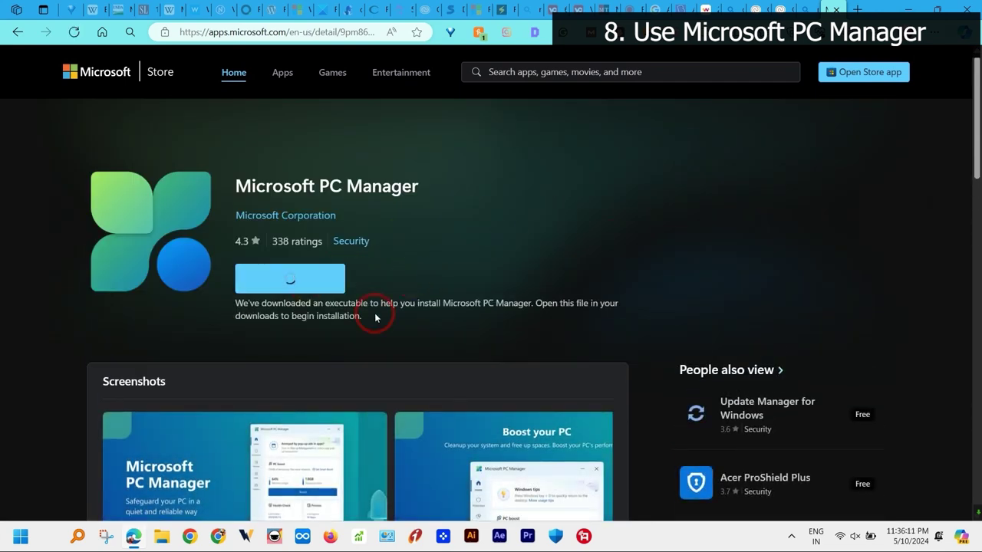
# Run the downloaded Microsoft PC Manager installer from the browser's downloads and minimize the browser window
pyautogui.scroll(-5, 375, 318)
pyautogui.scroll(4, 375, 317)
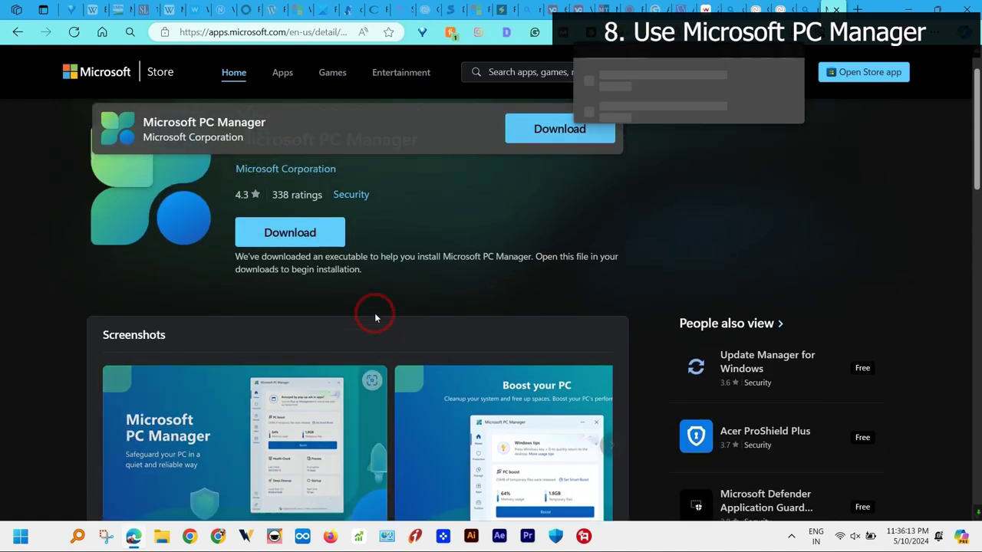
pyautogui.scroll(1, 375, 318)
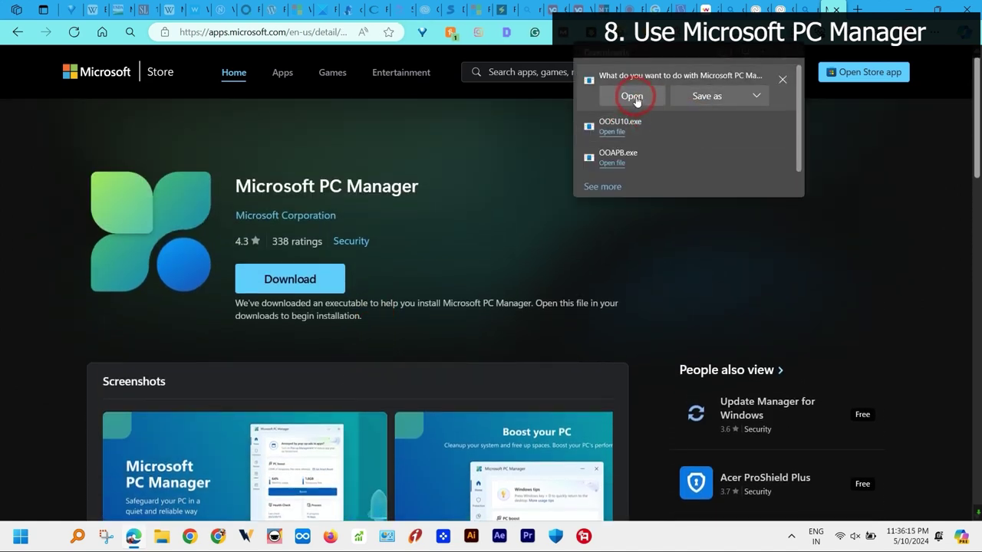
pyautogui.click(633, 98)
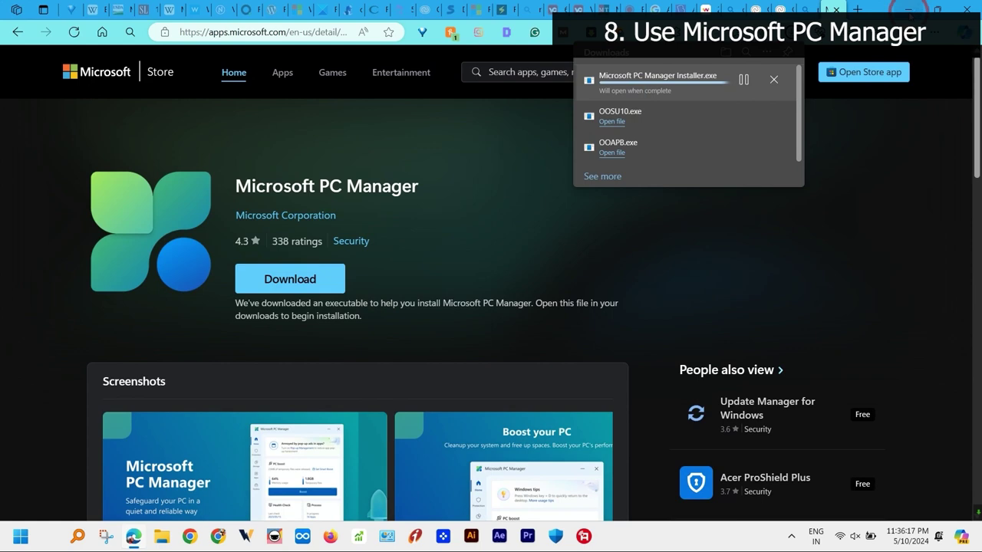
pyautogui.click(529, 290)
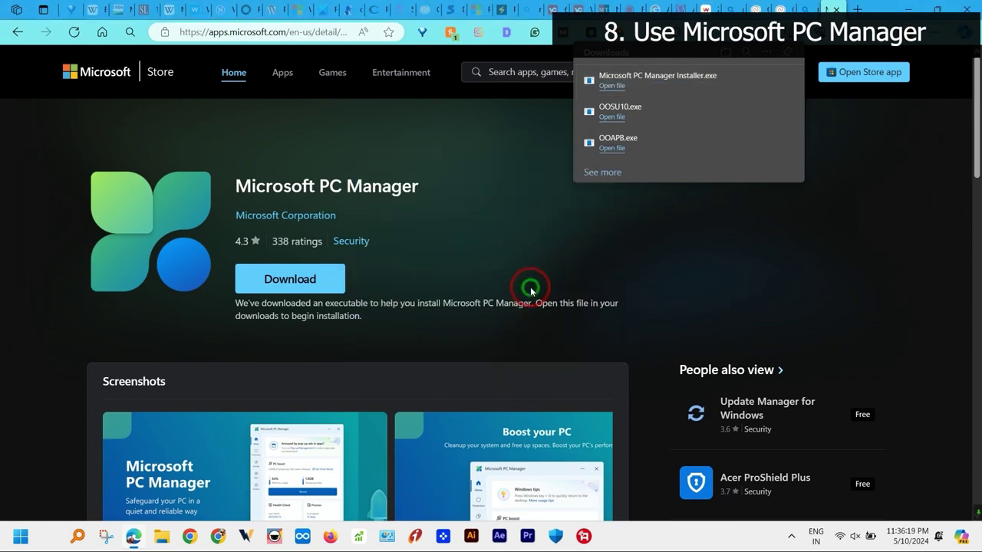
pyautogui.click(907, 9)
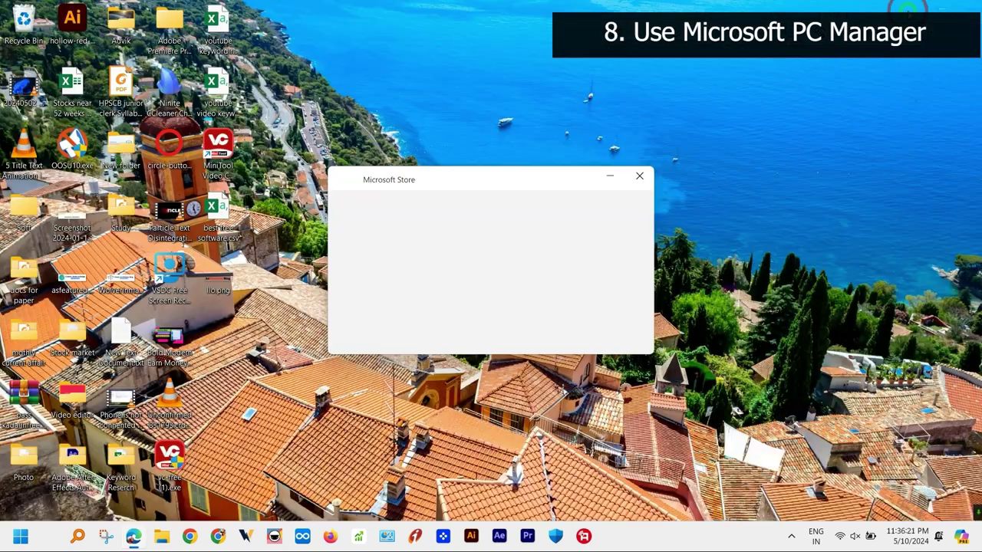
# Allow the installer's internet connection in Comodo Firewall and open Microsoft PC Manager from the Microsoft Store installer window
pyautogui.click(784, 384)
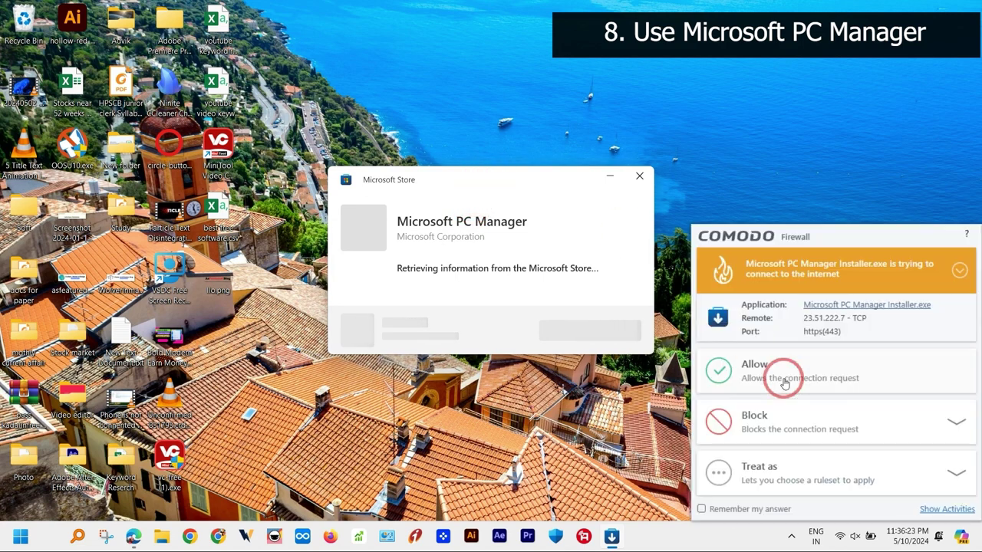
pyautogui.moveTo(537, 179); pyautogui.dragTo(515, 138)
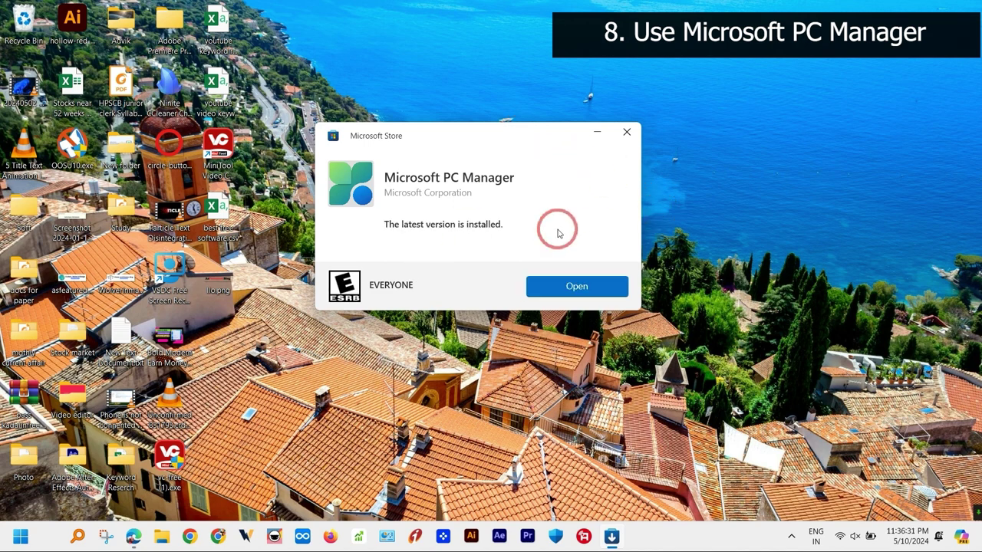
pyautogui.click(571, 286)
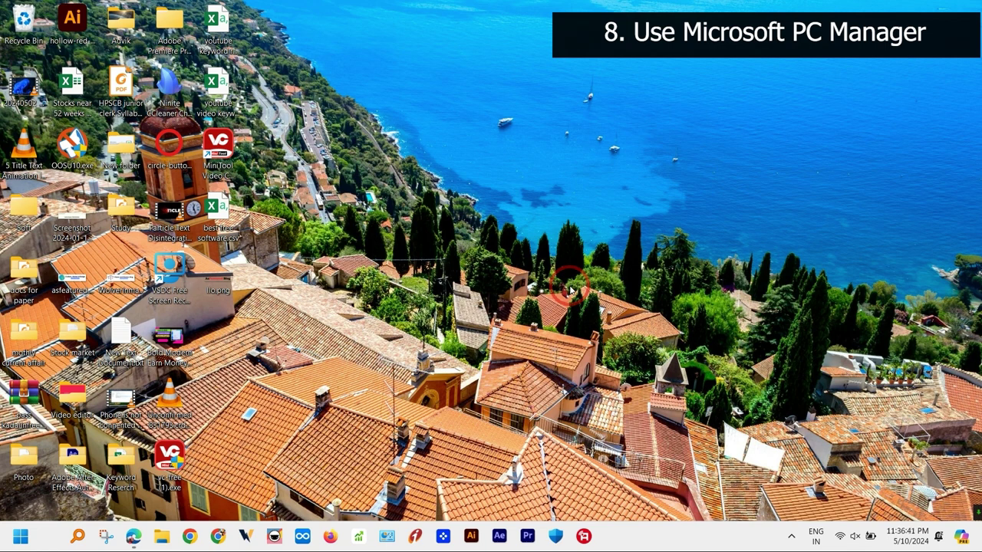
# Bring up the PC Manager window and start it from the welcome screen with automatic start at Windows sign-in enabled
pyautogui.rightClick(623, 284)
pyautogui.click(657, 185)
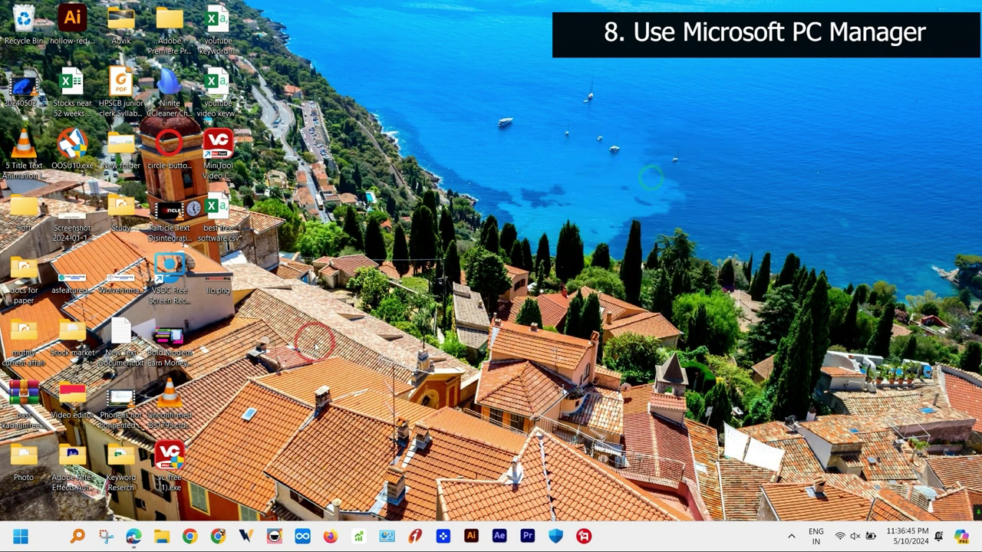
pyautogui.click(791, 535)
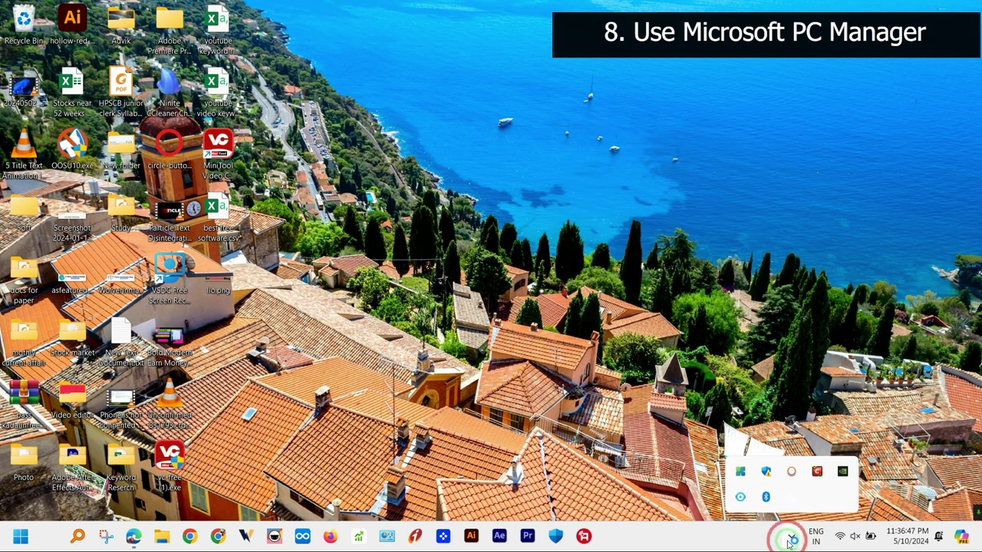
pyautogui.click(741, 475)
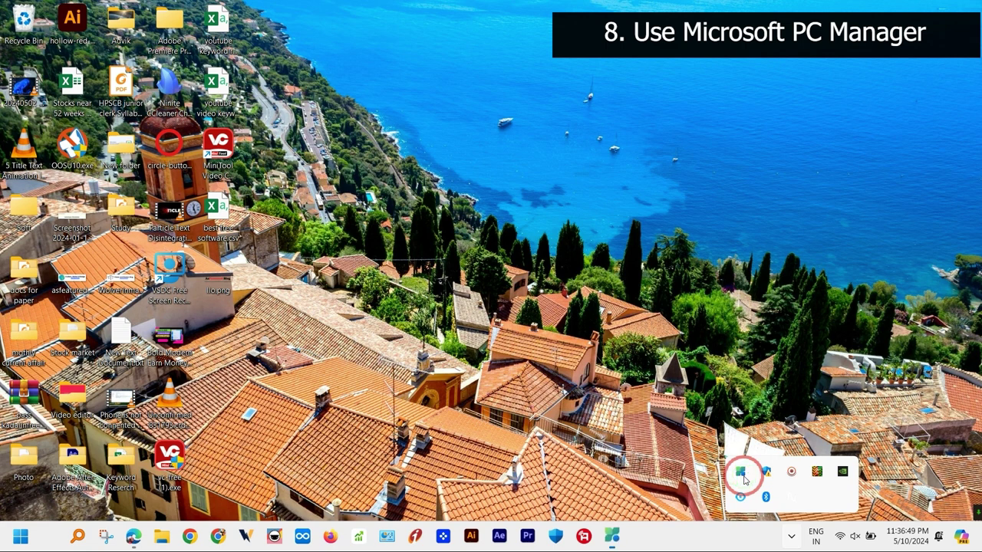
pyautogui.click(614, 533)
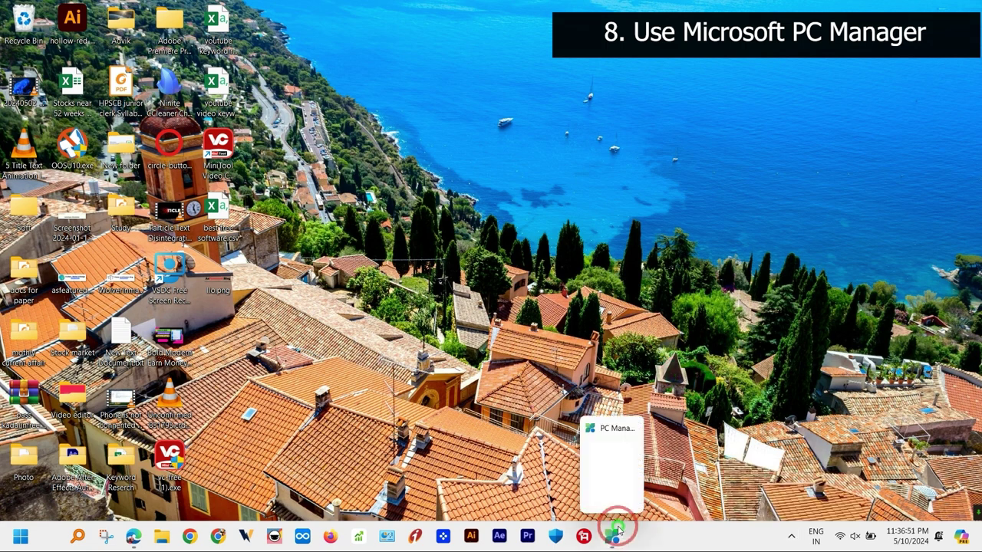
pyautogui.click(770, 423)
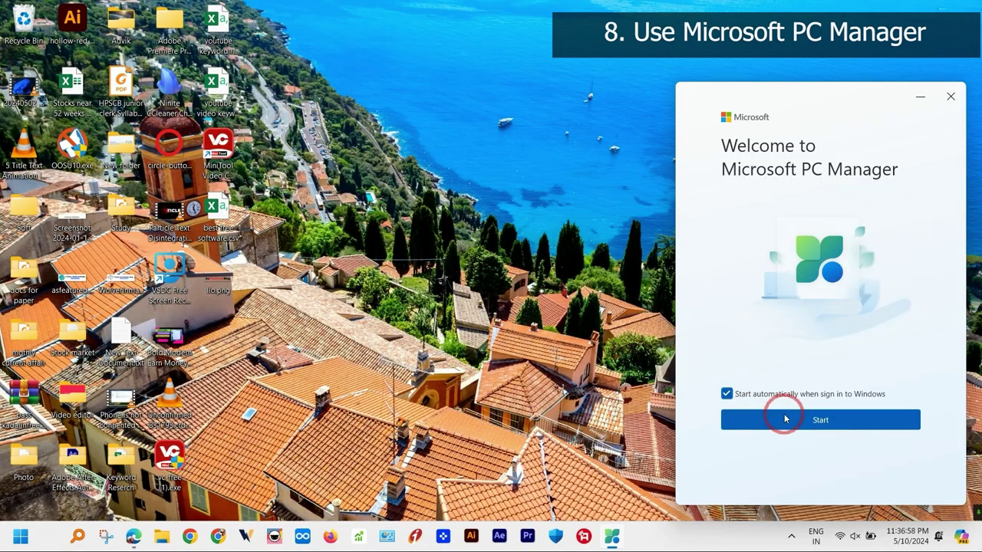
pyautogui.click(787, 422)
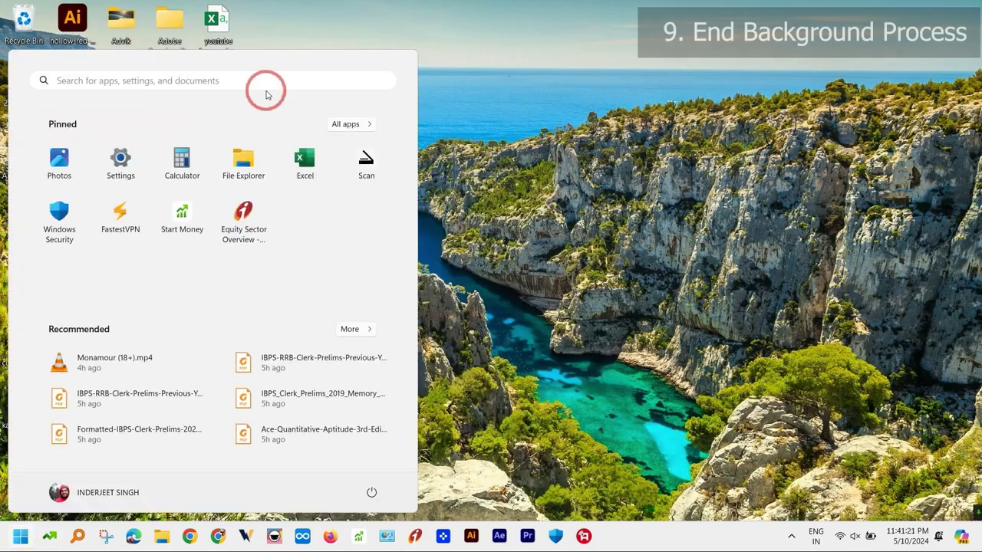
# Launch PC Manager from the full list of installed apps and dismiss the User Account Control prompt
pyautogui.click(344, 131)
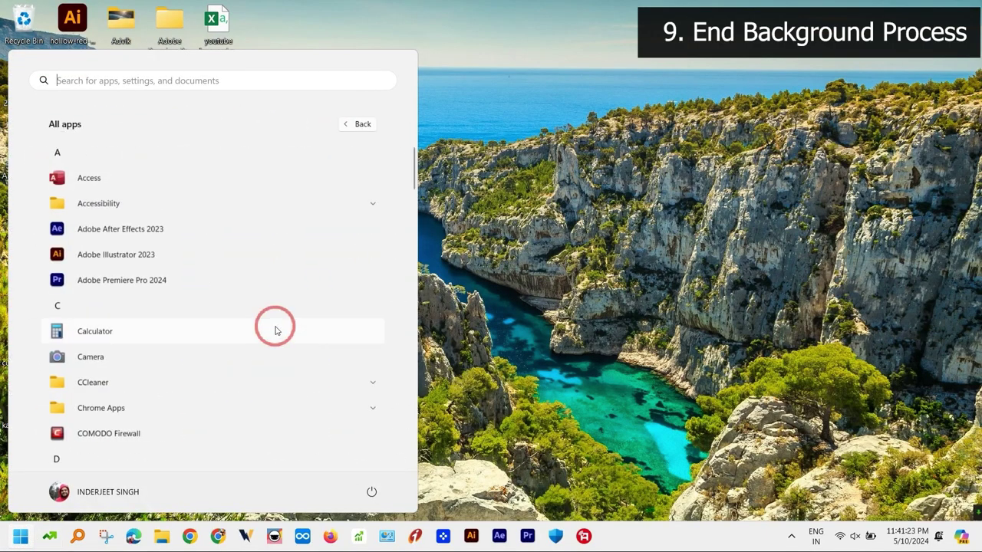
pyautogui.scroll(-15, 274, 326)
pyautogui.scroll(-1, 275, 327)
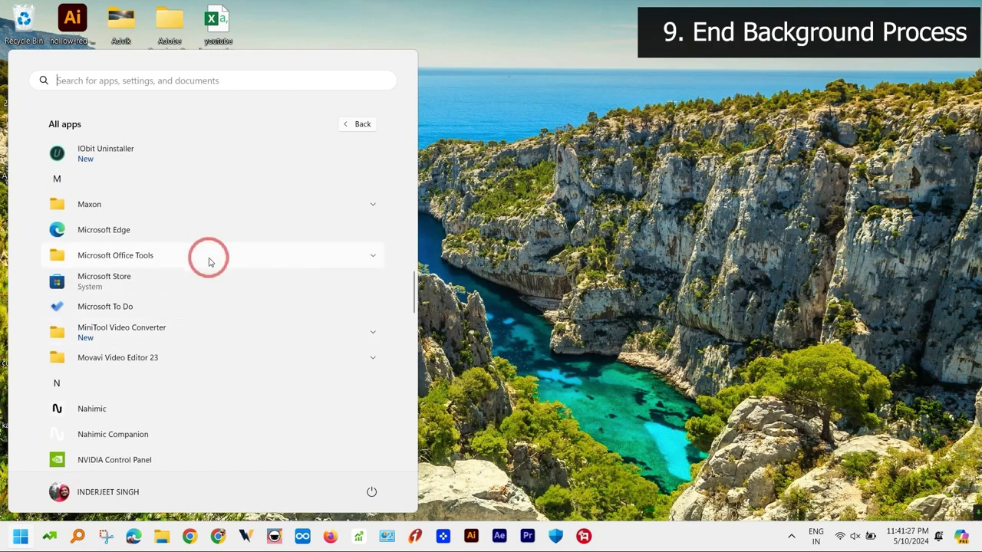
pyautogui.scroll(-2, 188, 336)
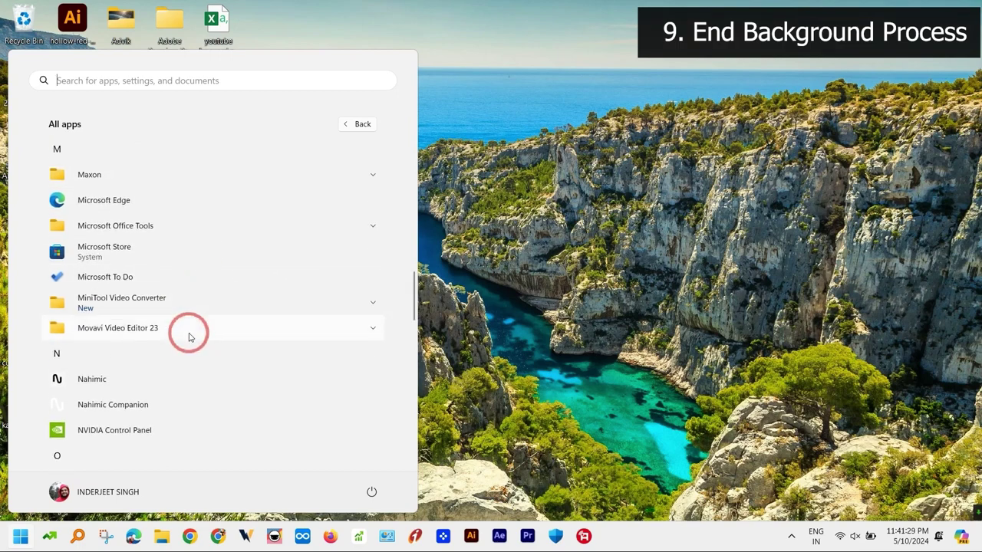
pyautogui.click(181, 306)
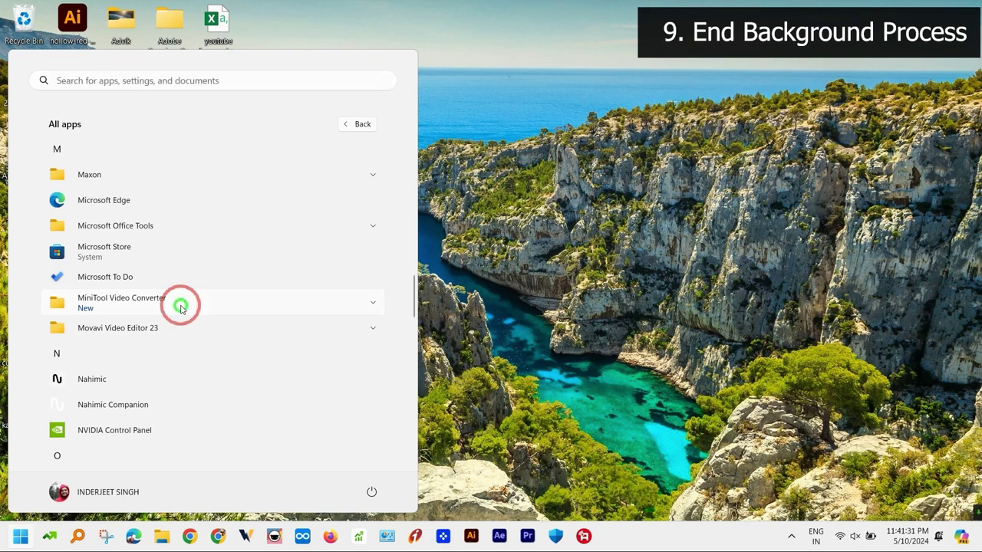
pyautogui.click(181, 307)
pyautogui.scroll(-2, 182, 309)
pyautogui.scroll(-2, 180, 309)
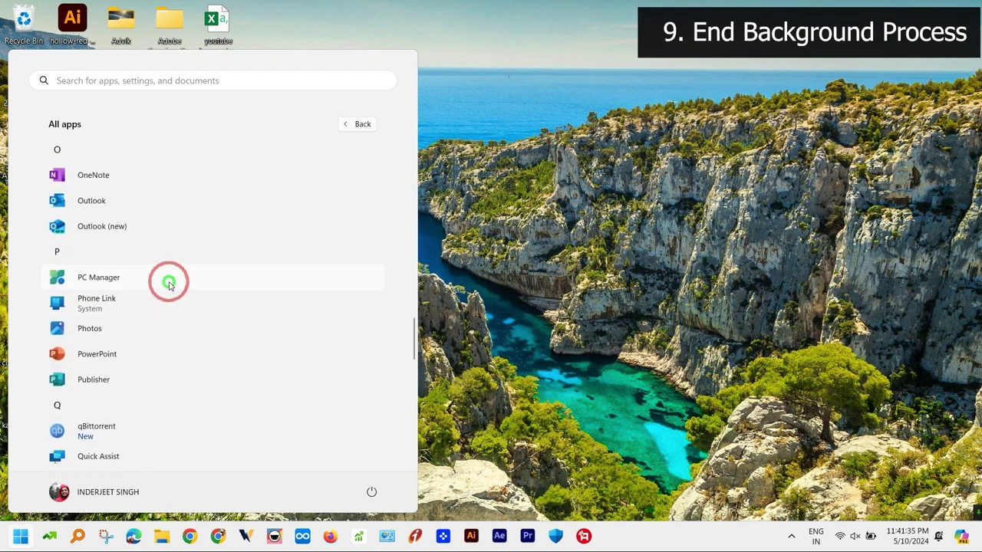
pyautogui.click(169, 283)
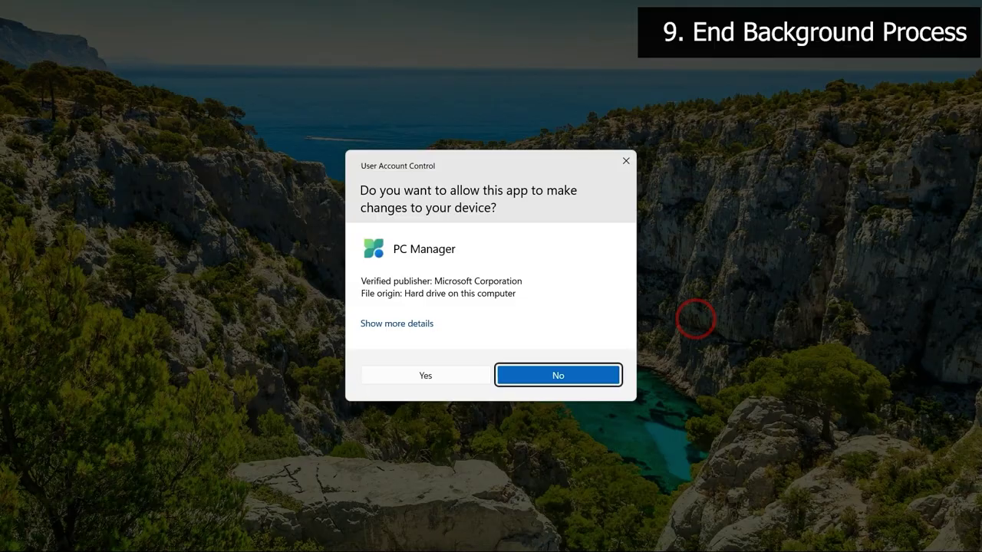
pyautogui.press('Escape')
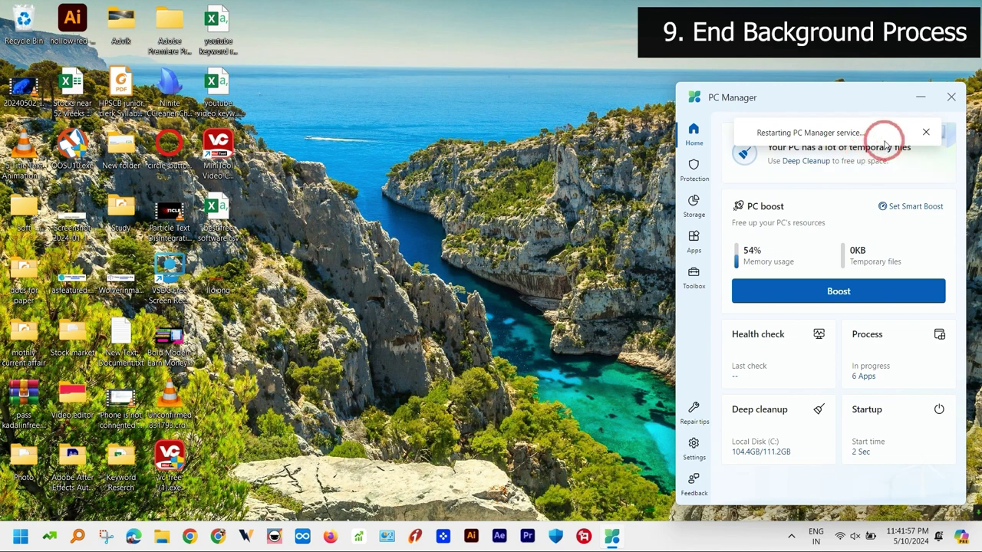
# Open Process management in PC Manager's app tools and end the Microsoft Phone Link process
pyautogui.click(692, 244)
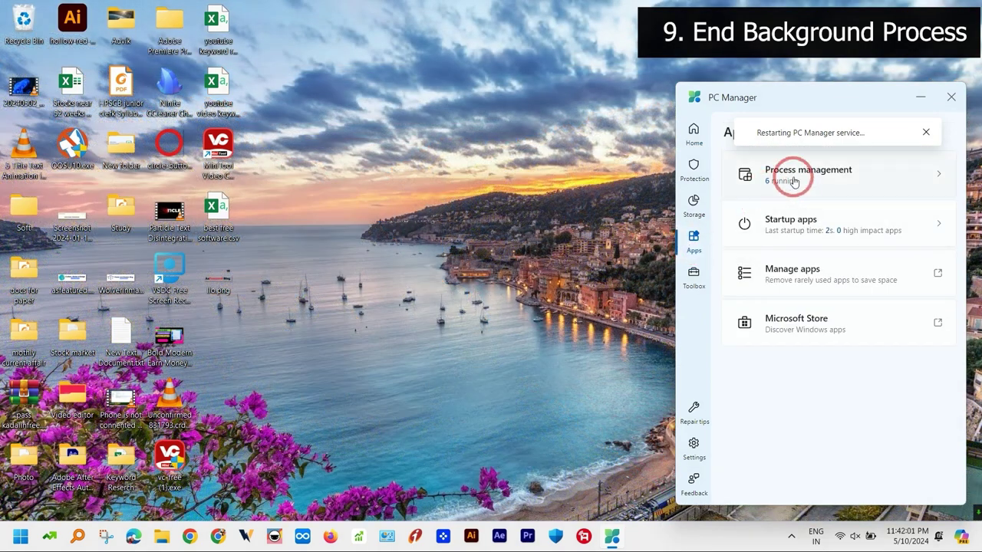
pyautogui.click(793, 180)
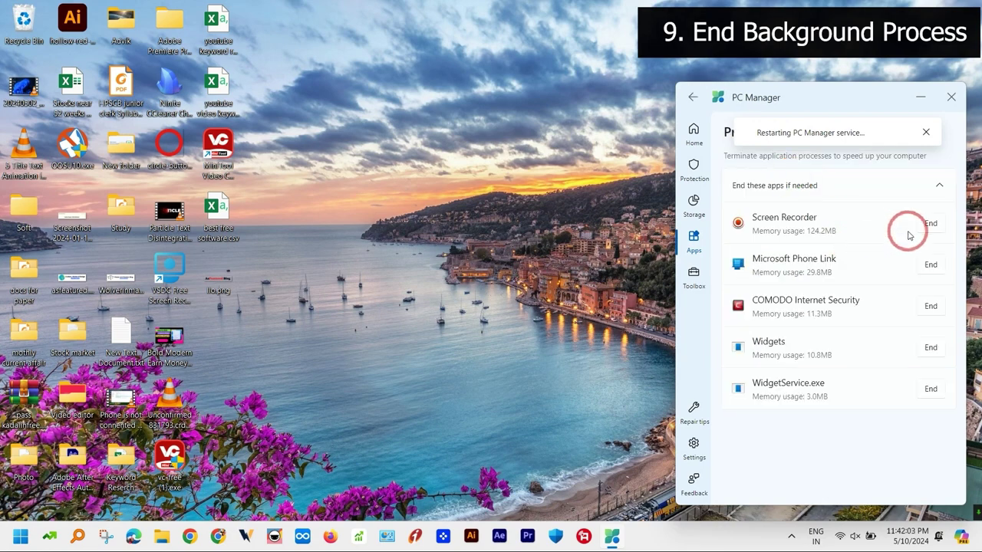
pyautogui.click(932, 266)
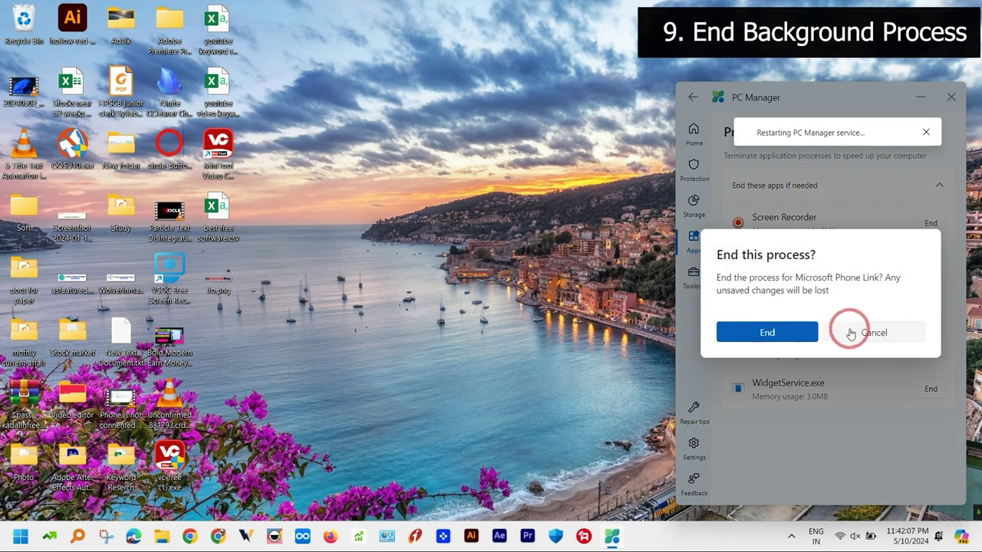
pyautogui.click(835, 381)
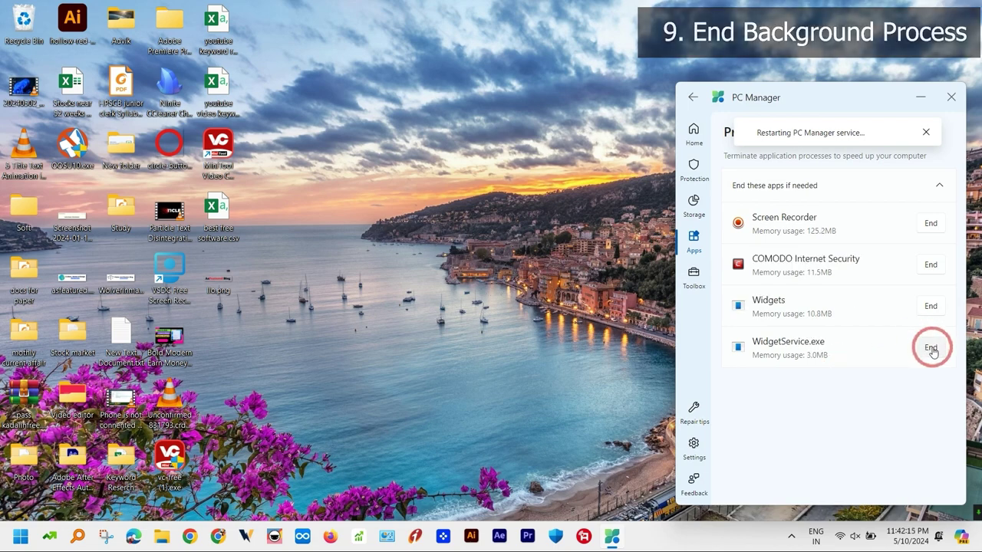
# End the WidgetService.exe process and confirm ending it
pyautogui.click(931, 349)
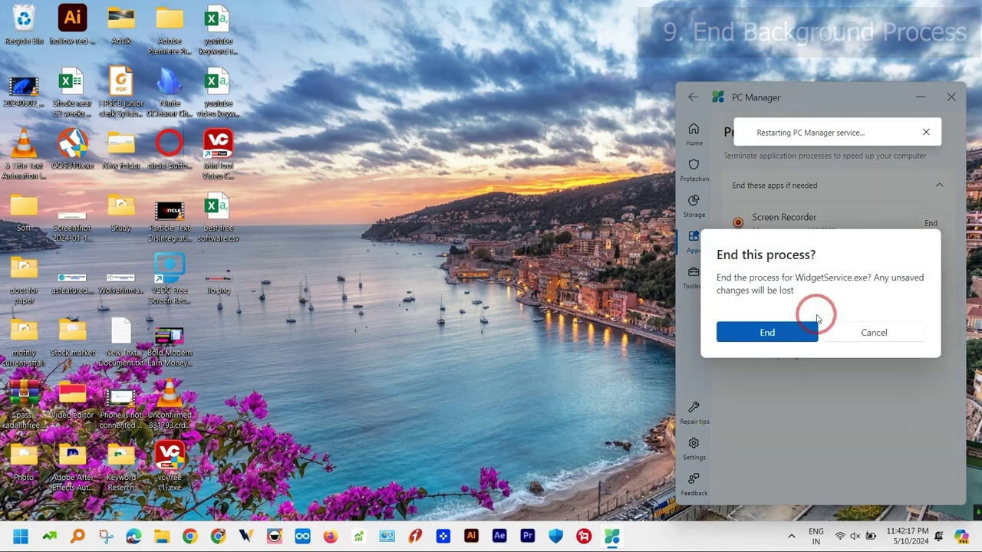
pyautogui.click(790, 330)
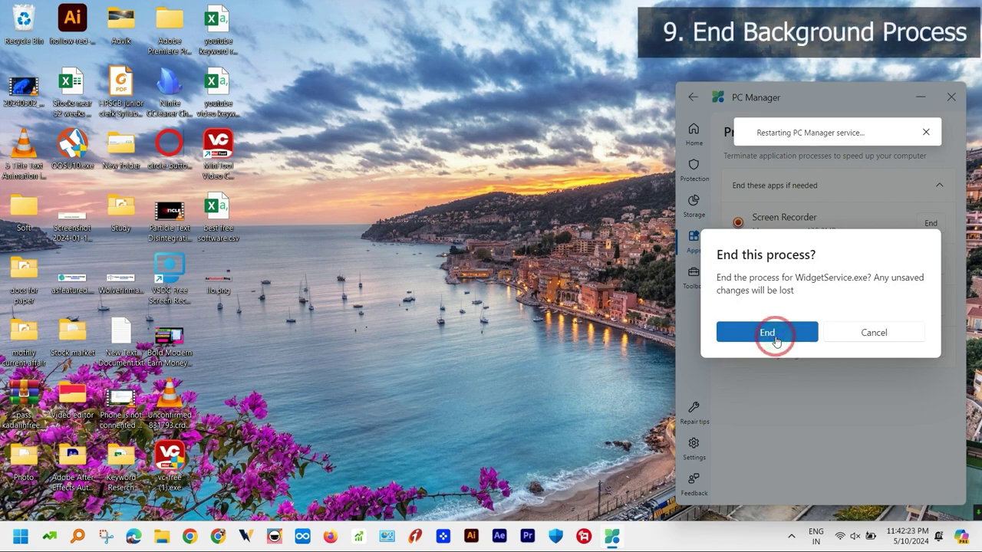
pyautogui.click(775, 337)
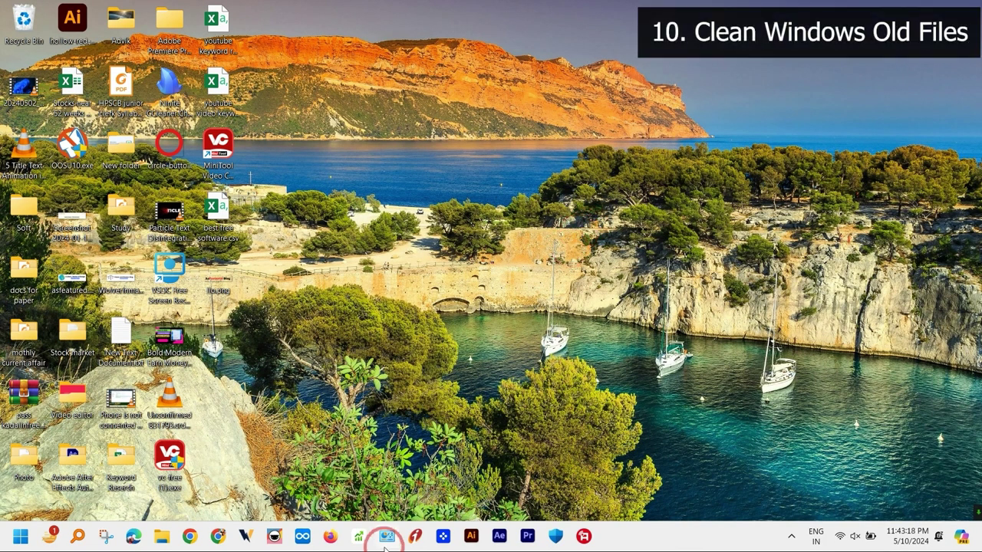
# Open Disk Cleanup for drive C: from the System and Security section of Control Panel
pyautogui.click(386, 535)
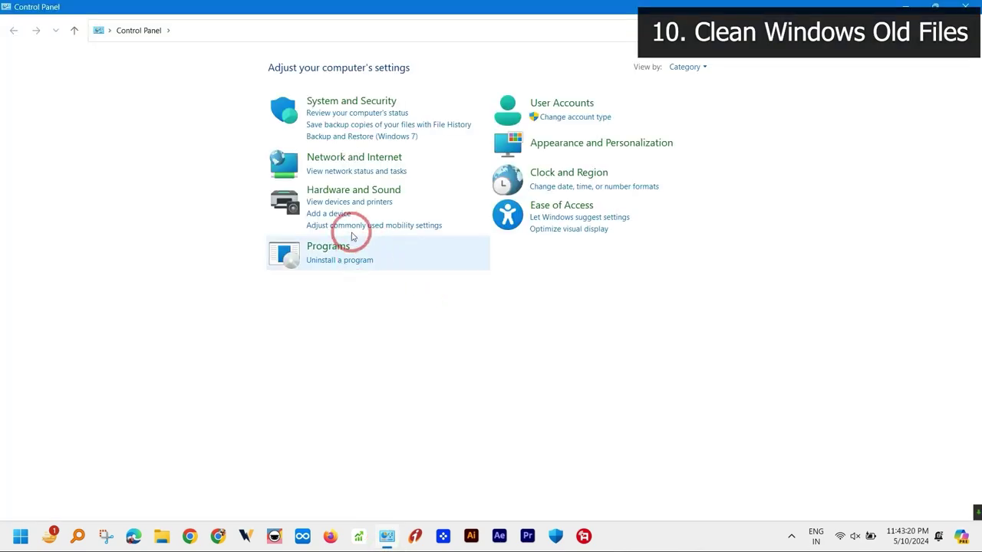
pyautogui.click(357, 105)
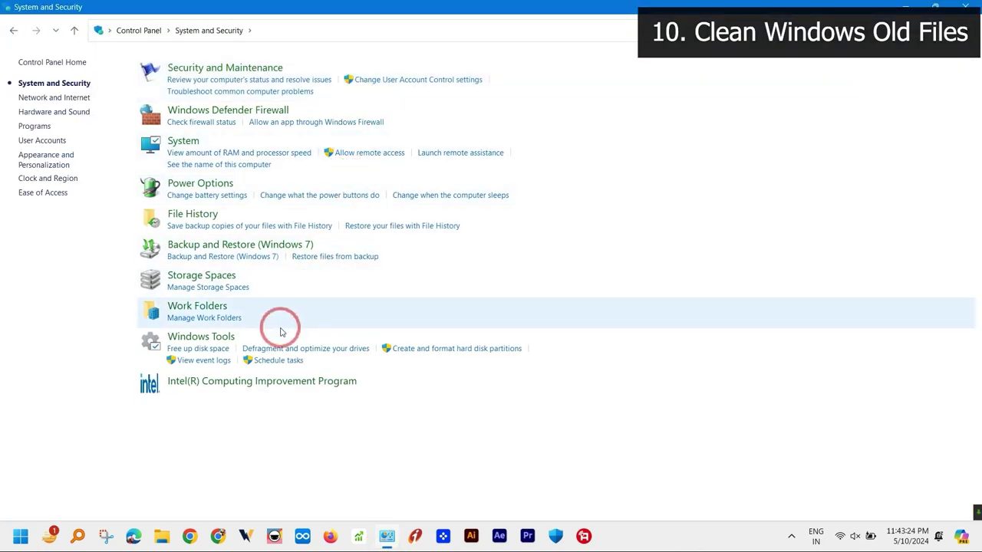
pyautogui.click(206, 351)
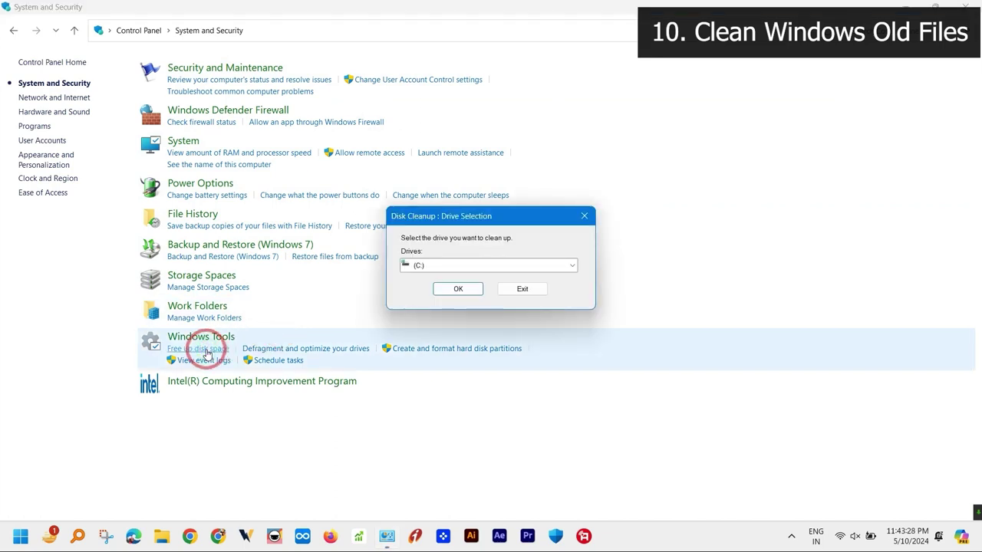
pyautogui.click(456, 288)
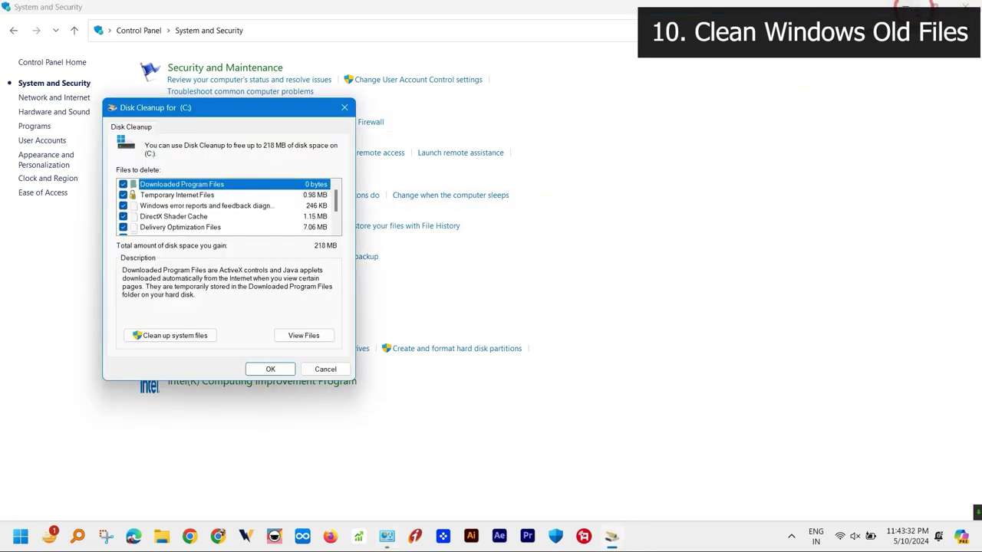
# Clean up the system files on drive C: with Windows Update Cleanup included, and confirm deleting the selected files
pyautogui.click(153, 336)
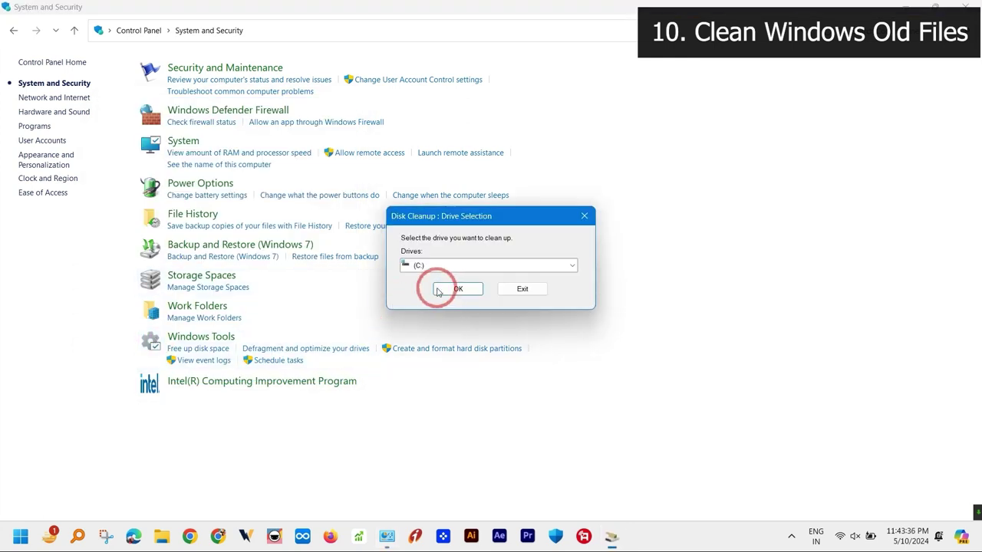
pyautogui.click(448, 292)
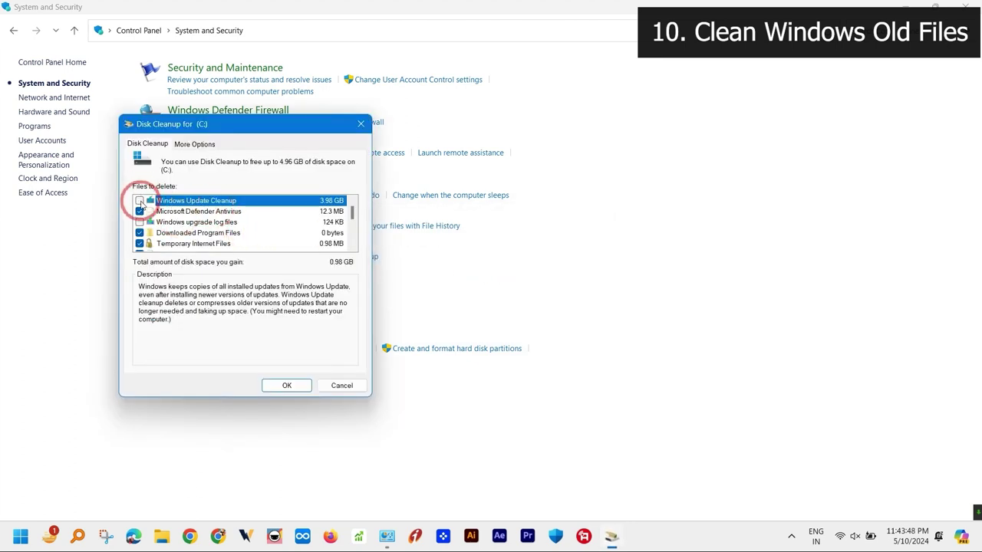
pyautogui.scroll(-3, 142, 222)
pyautogui.scroll(3, 142, 223)
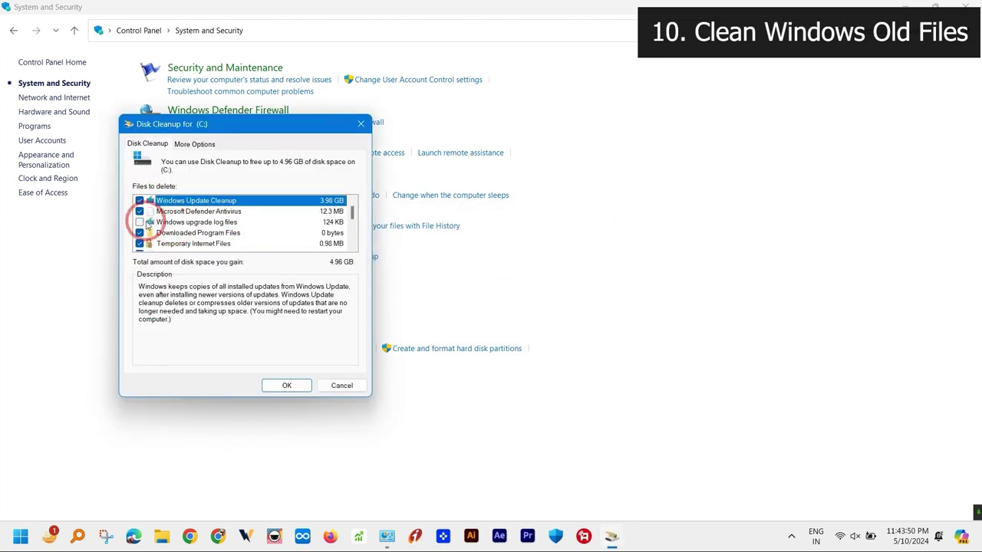
pyautogui.scroll(-5, 184, 230)
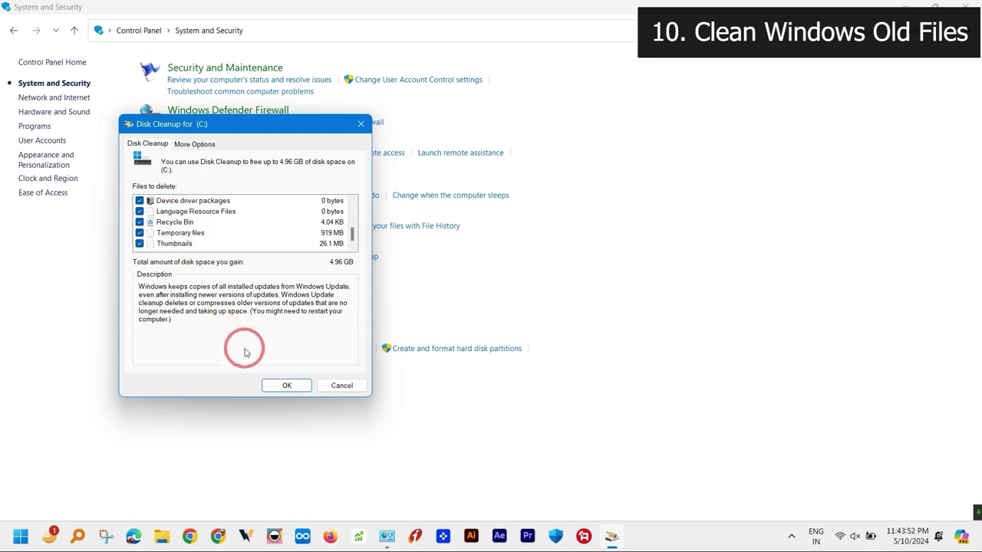
pyautogui.click(284, 387)
pyautogui.click(520, 277)
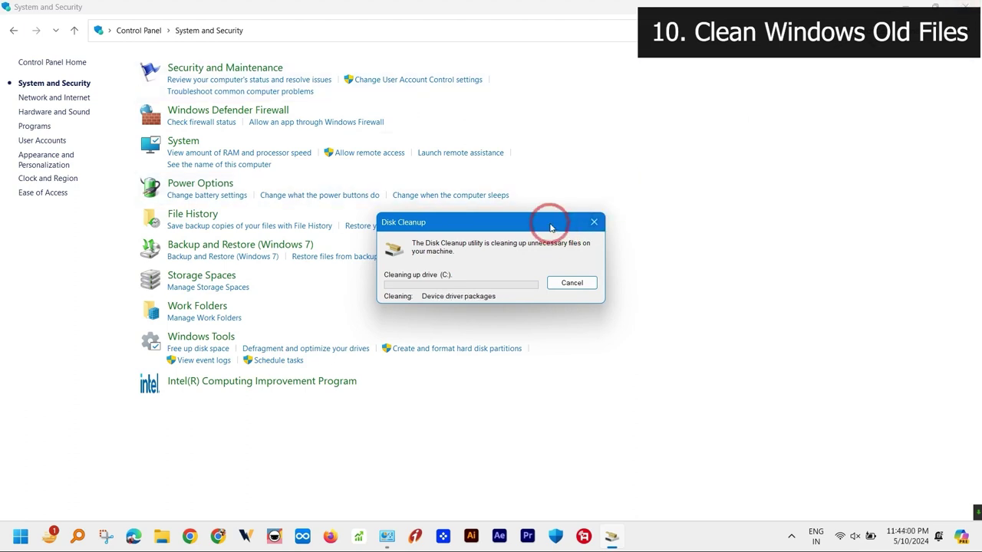
pyautogui.moveTo(561, 222); pyautogui.dragTo(569, 217)
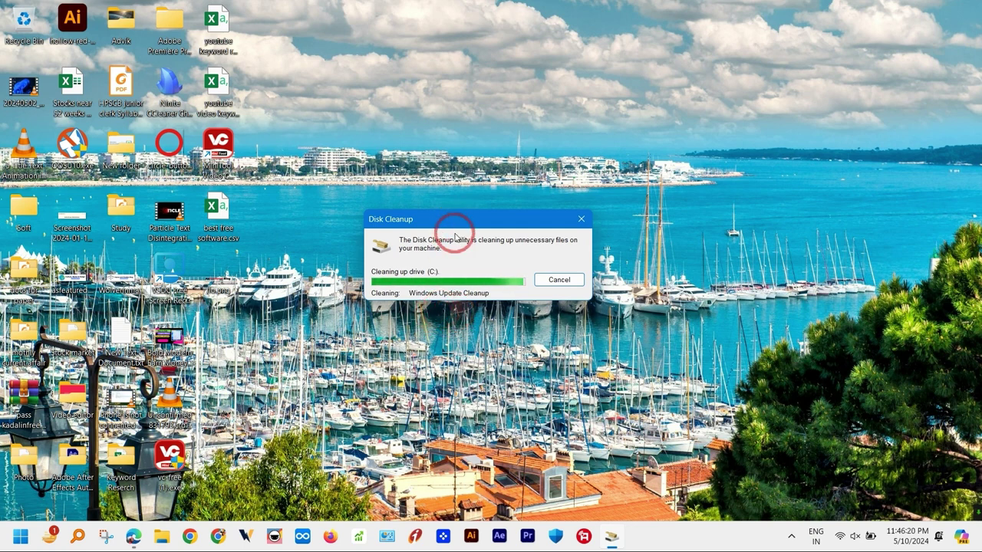
pyautogui.moveTo(455, 225); pyautogui.dragTo(470, 238)
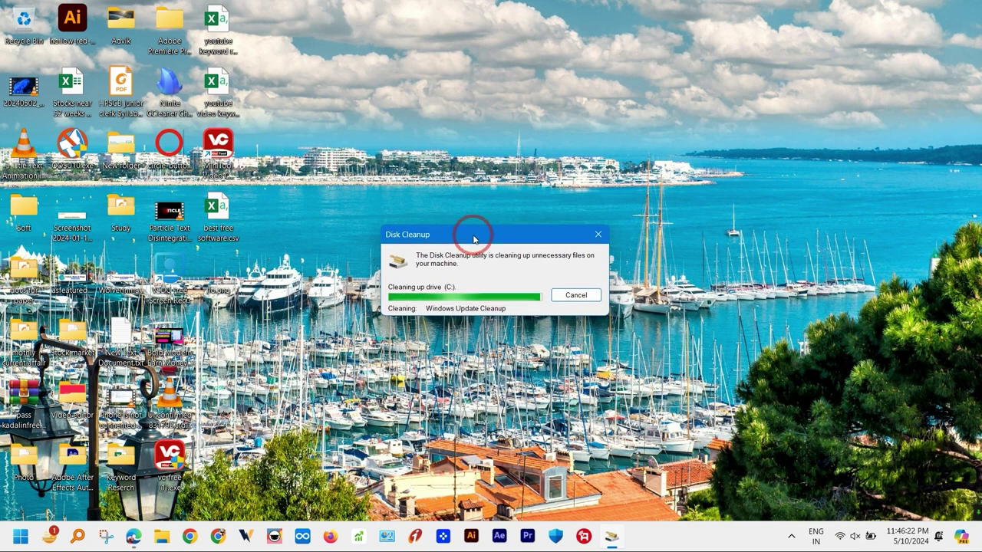
pyautogui.click(389, 220)
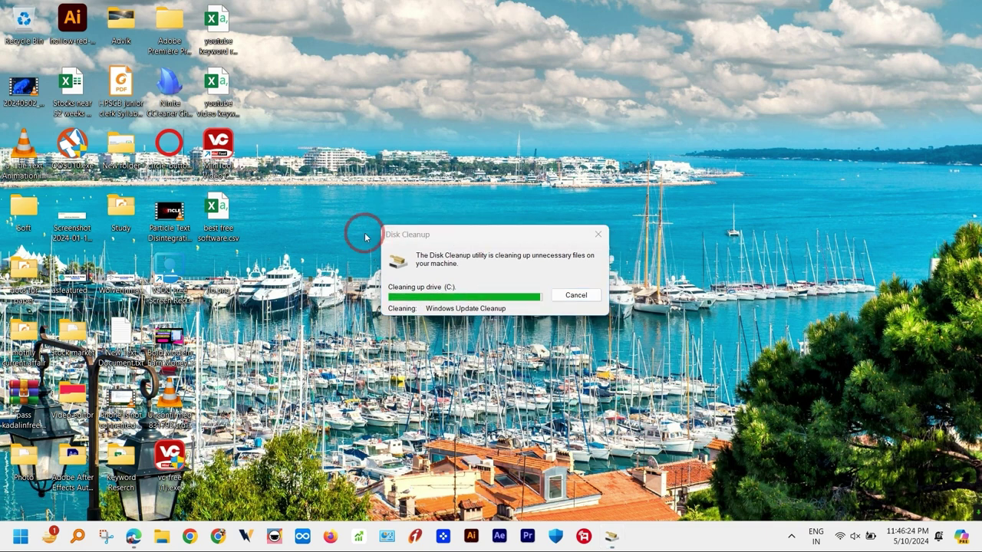
pyautogui.click(422, 272)
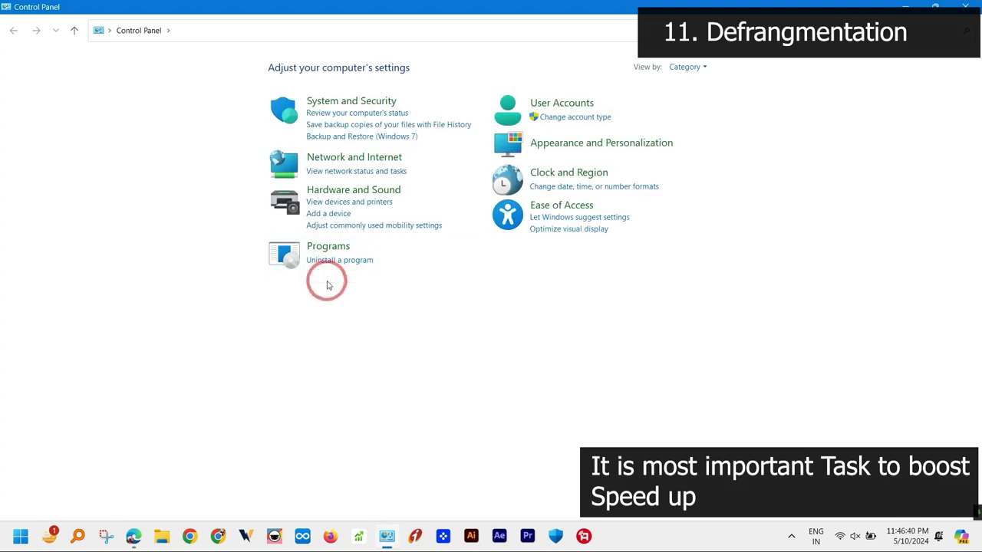
# Open the drive defragment and optimize tool from System and Security in Control Panel and optimize drive C:
pyautogui.click(334, 99)
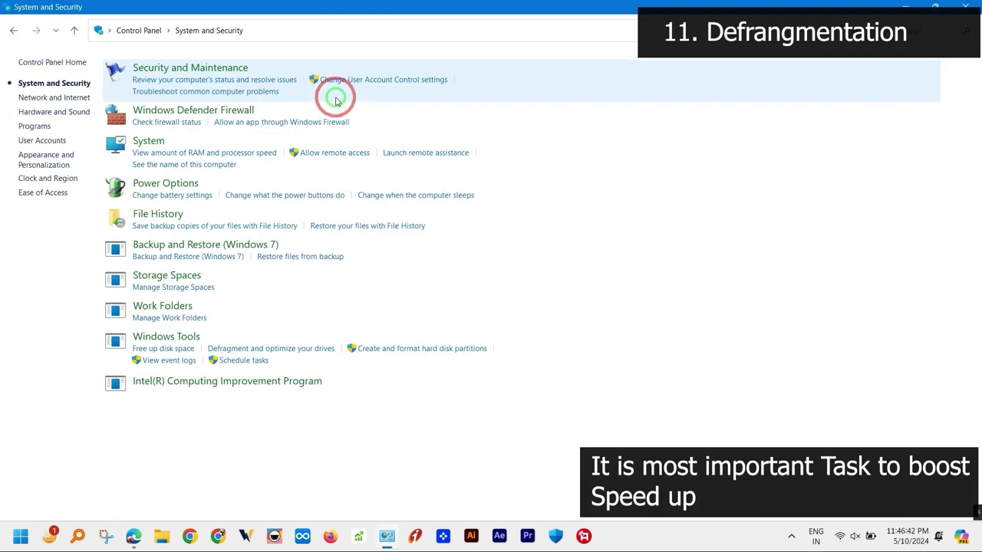
pyautogui.click(305, 349)
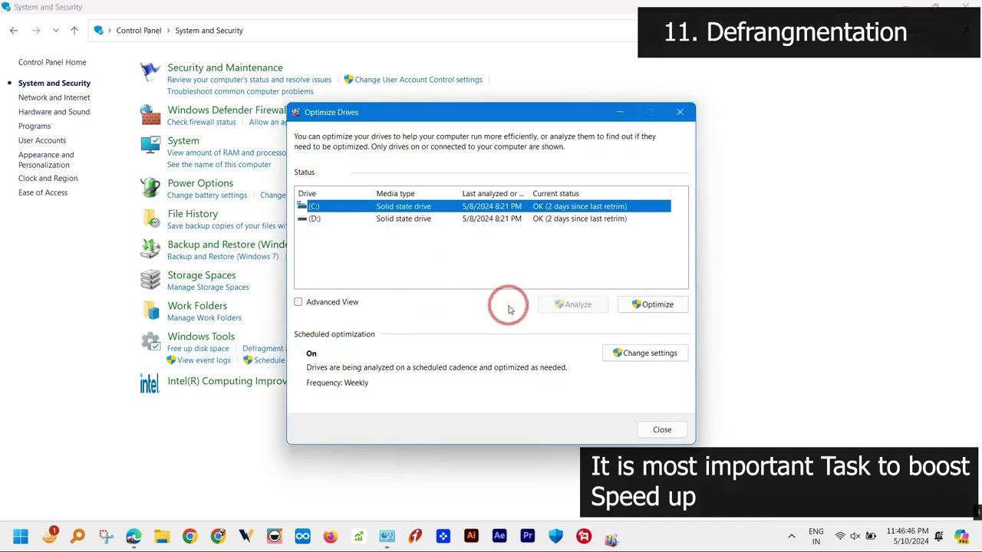
pyautogui.click(648, 304)
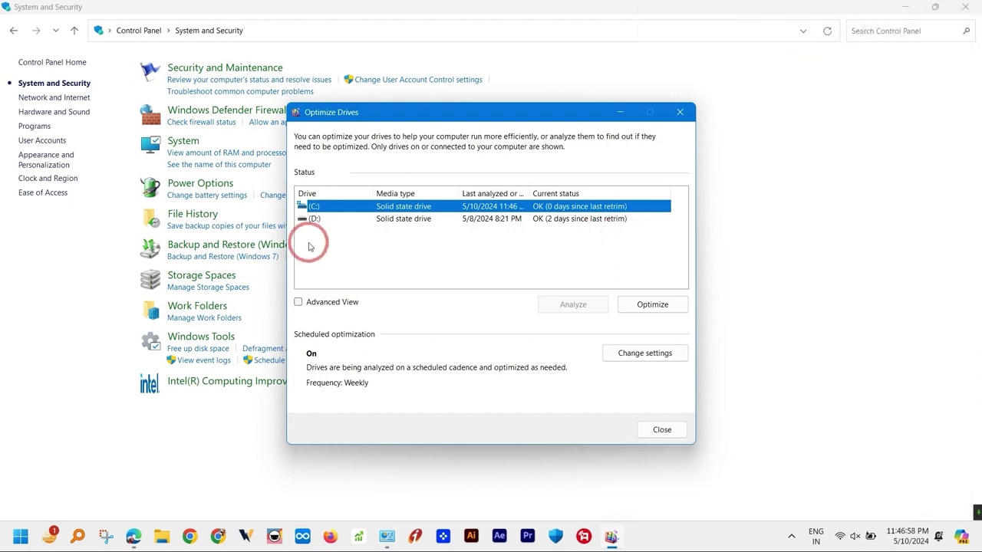
# Optimize drive D: and close the Optimize Drives and Control Panel windows
pyautogui.click(313, 219)
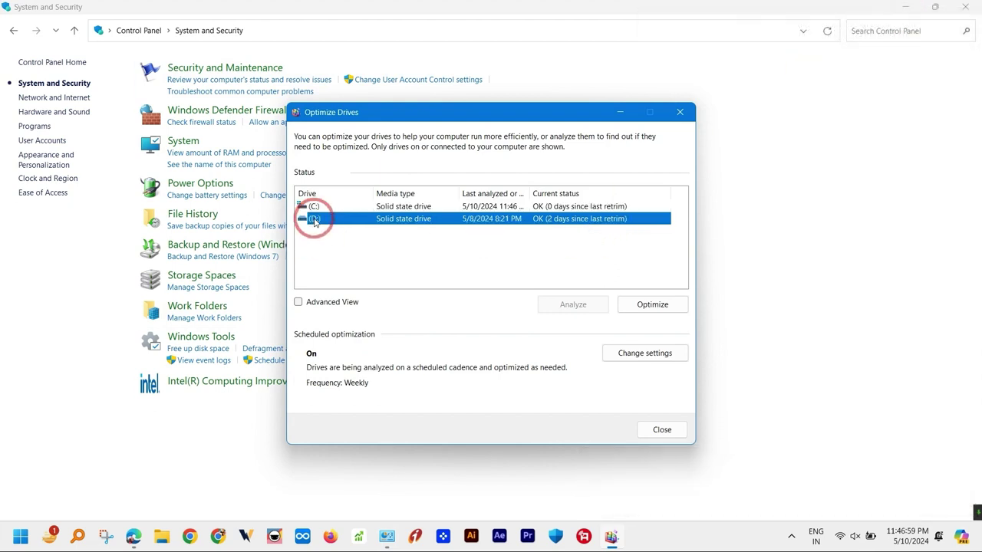
pyautogui.click(315, 304)
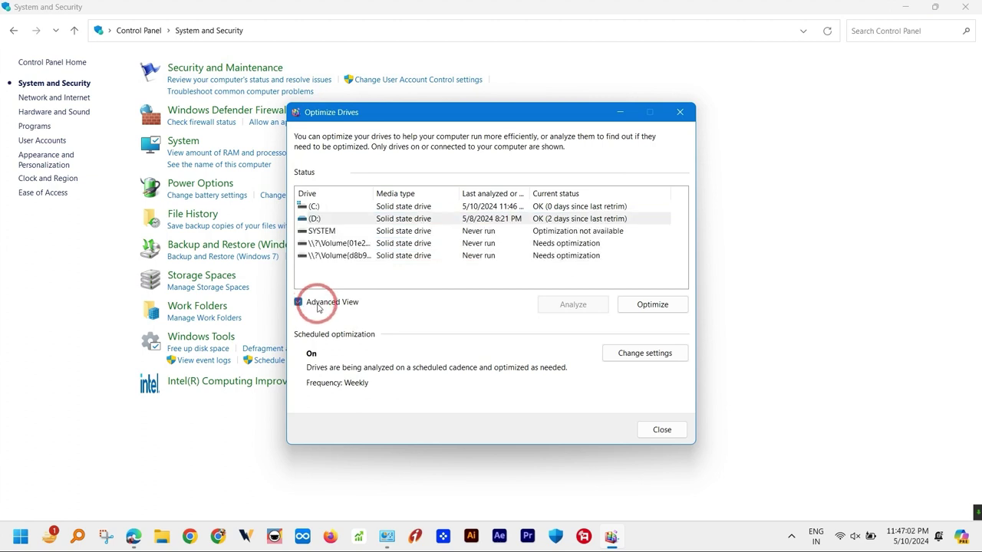
pyautogui.click(316, 303)
pyautogui.click(350, 219)
pyautogui.click(635, 307)
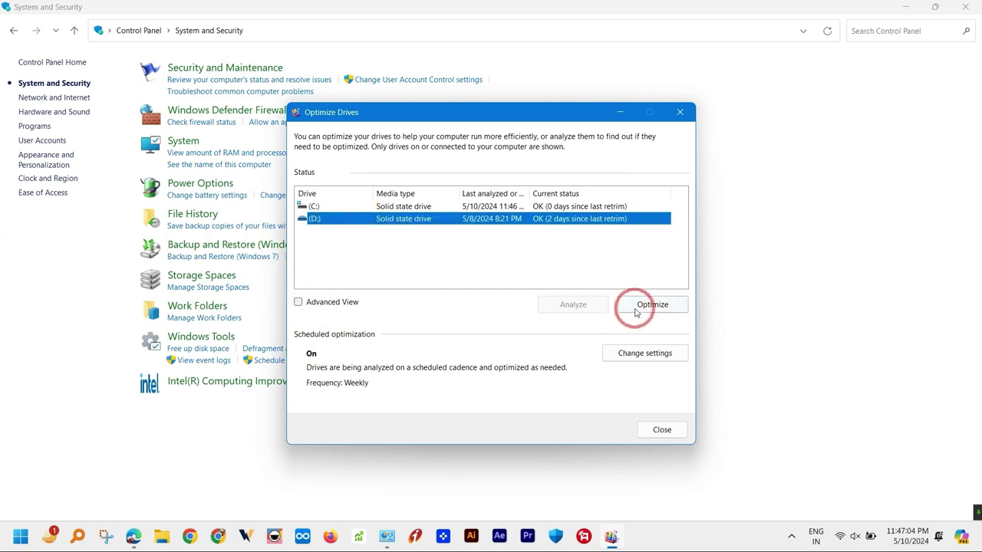
pyautogui.click(573, 290)
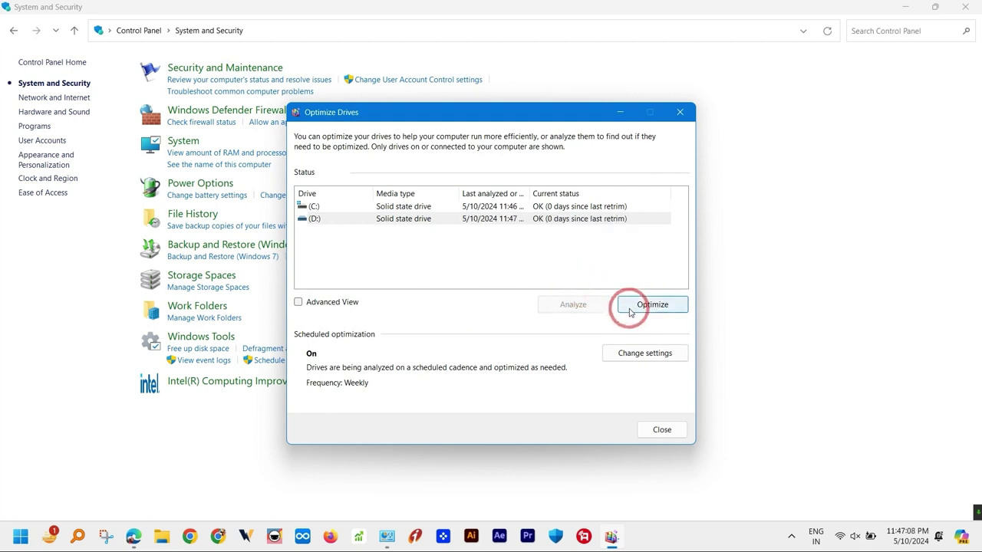
pyautogui.click(684, 113)
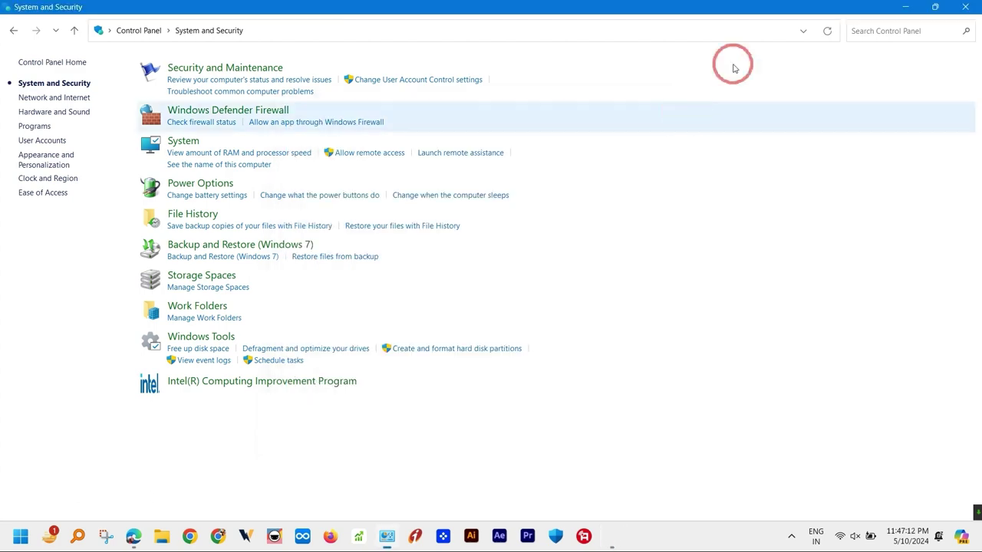
pyautogui.click(975, 6)
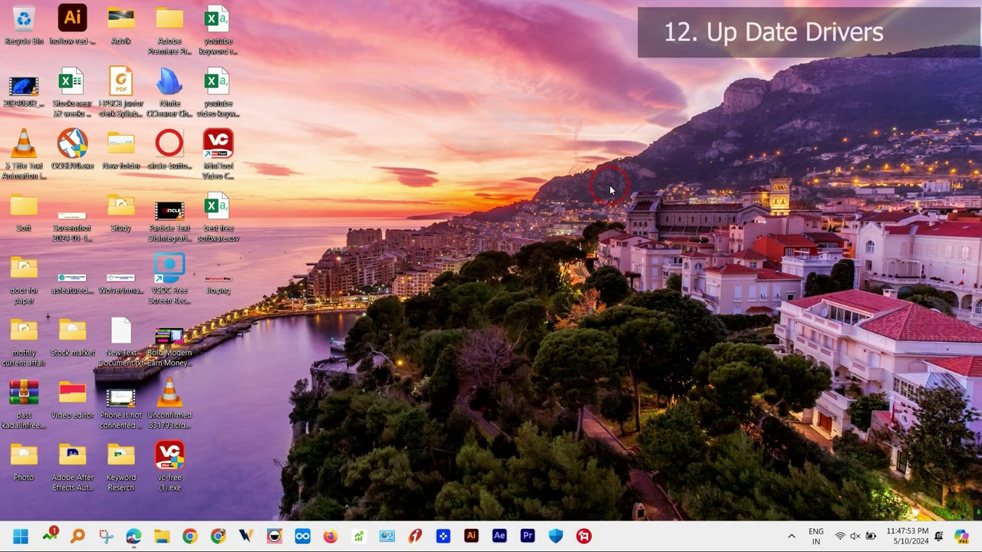
# Switch to Microsoft Edge and search Google for "iobit driver booster"
pyautogui.click(138, 543)
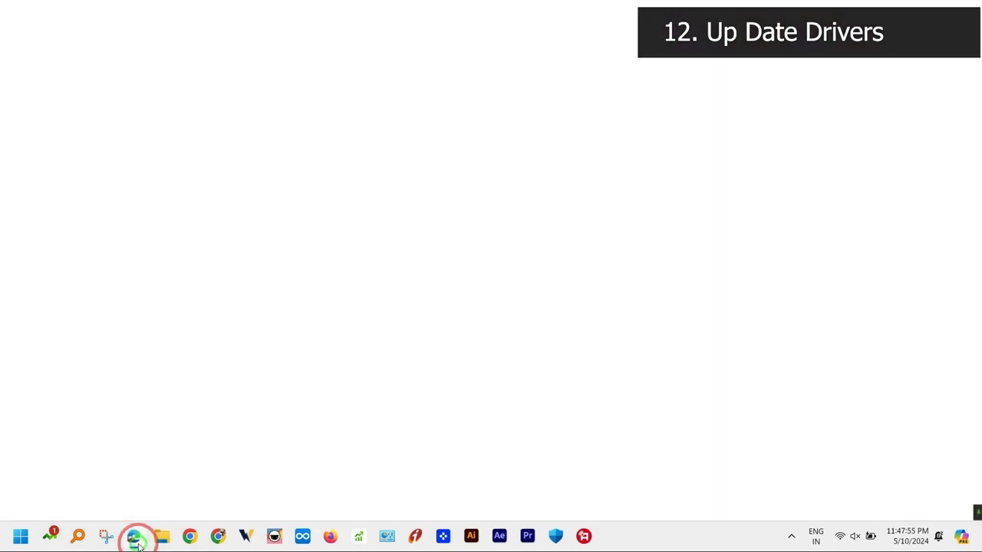
pyautogui.click(409, 230)
pyautogui.write('iobit')
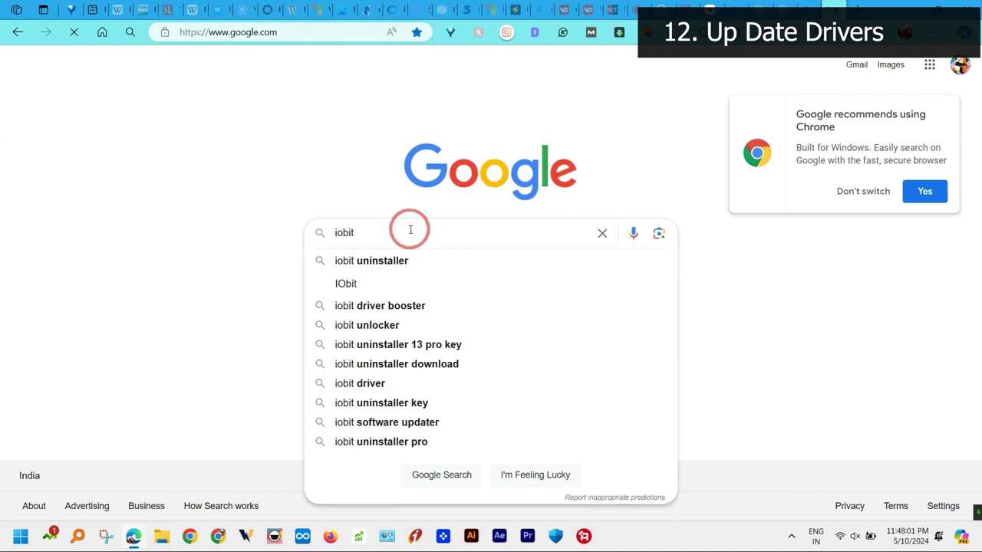
pyautogui.write('drivr')
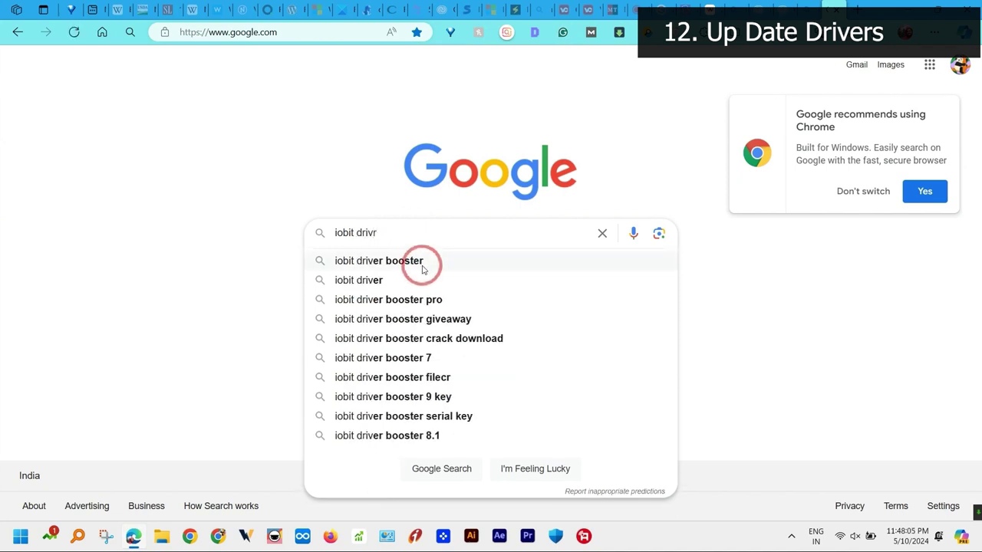
pyautogui.click(422, 265)
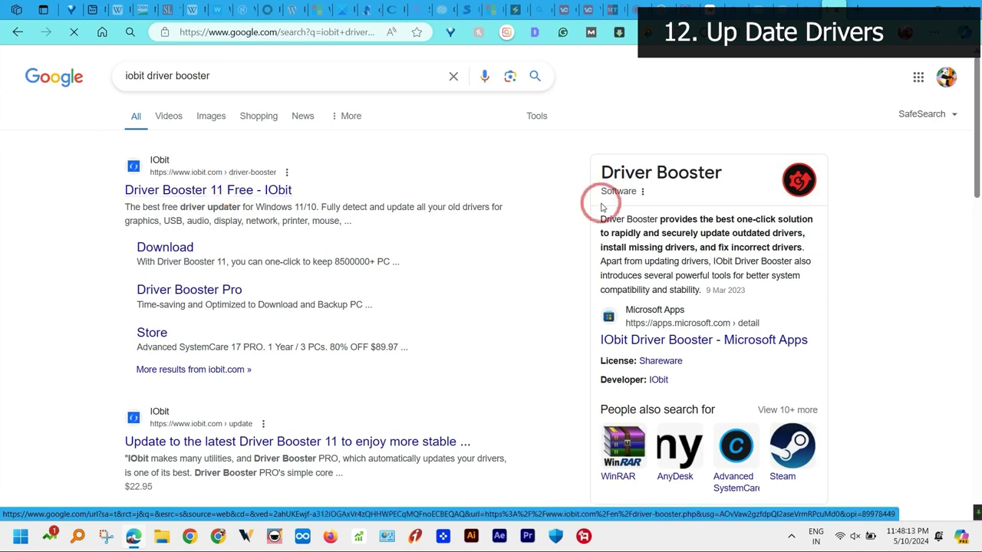
# Open the Driver Booster 11 Free page on the IObit website and download the free version's installer
pyautogui.scroll(-1, 554, 171)
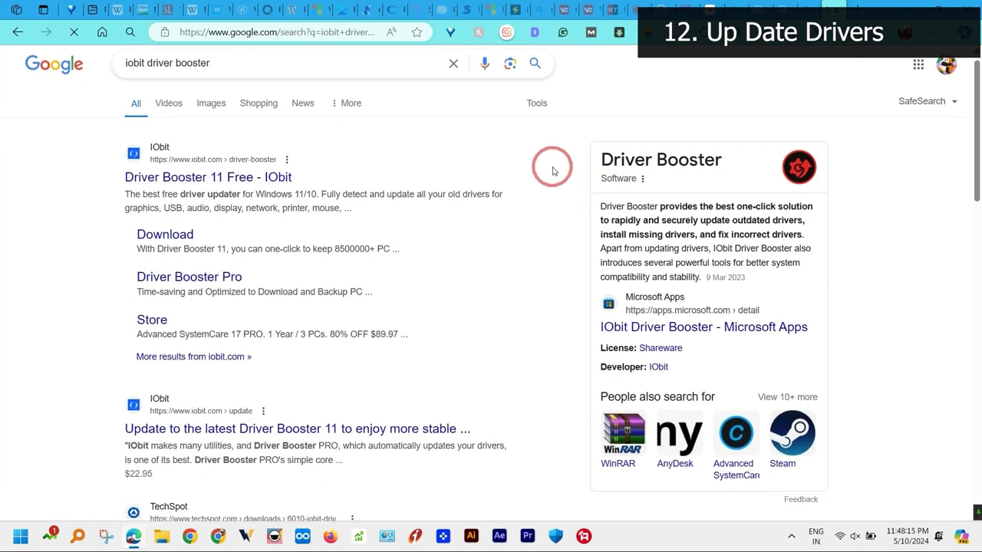
pyautogui.click(247, 177)
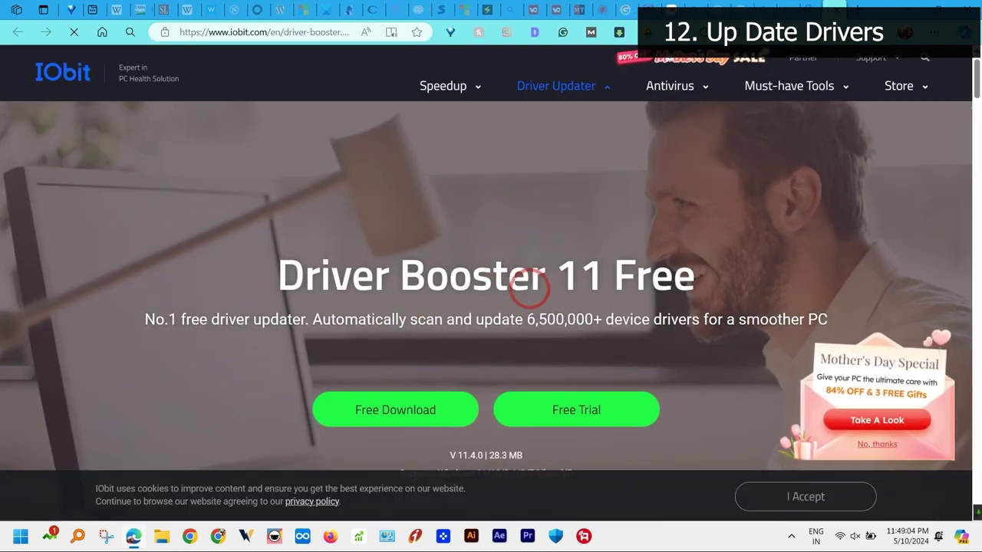
pyautogui.scroll(-1, 521, 283)
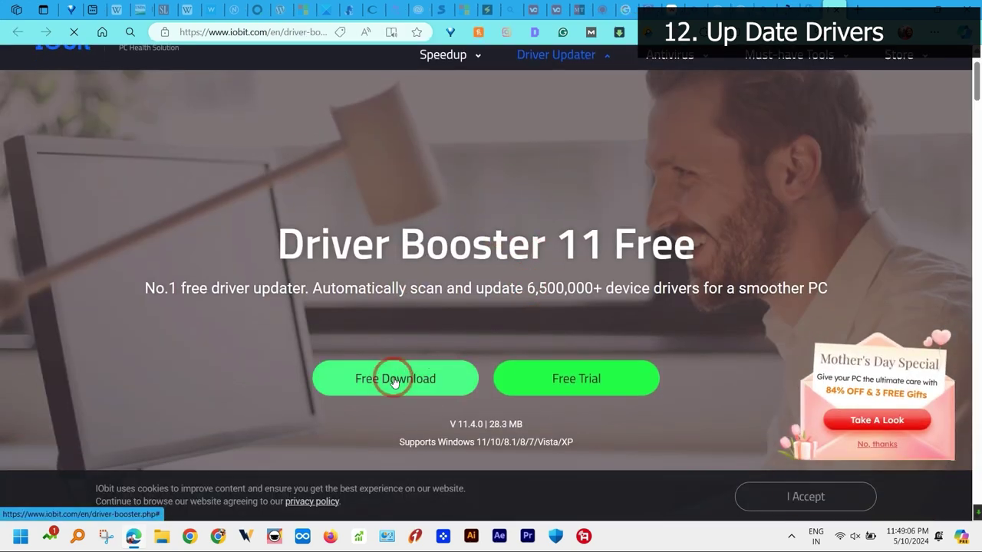
pyautogui.click(393, 380)
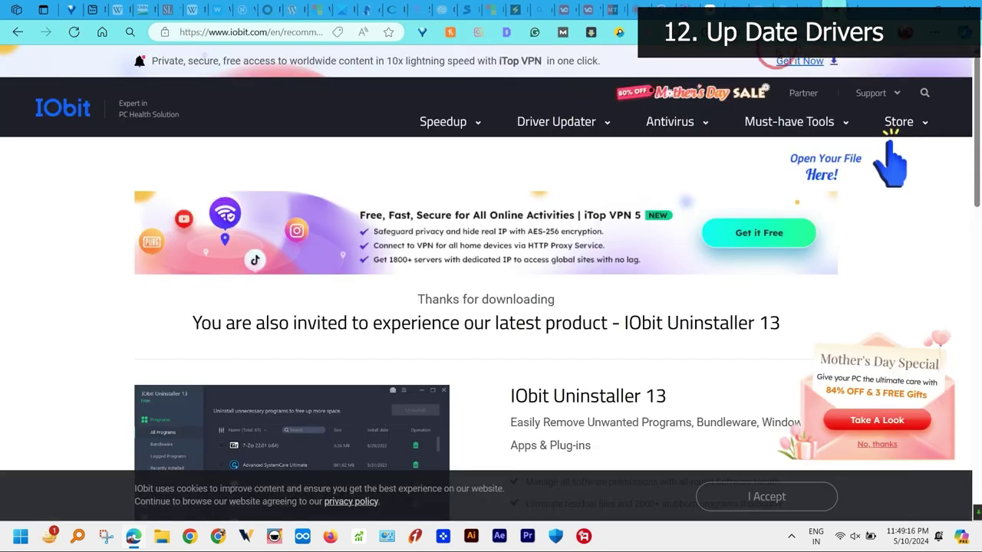
pyautogui.click(646, 99)
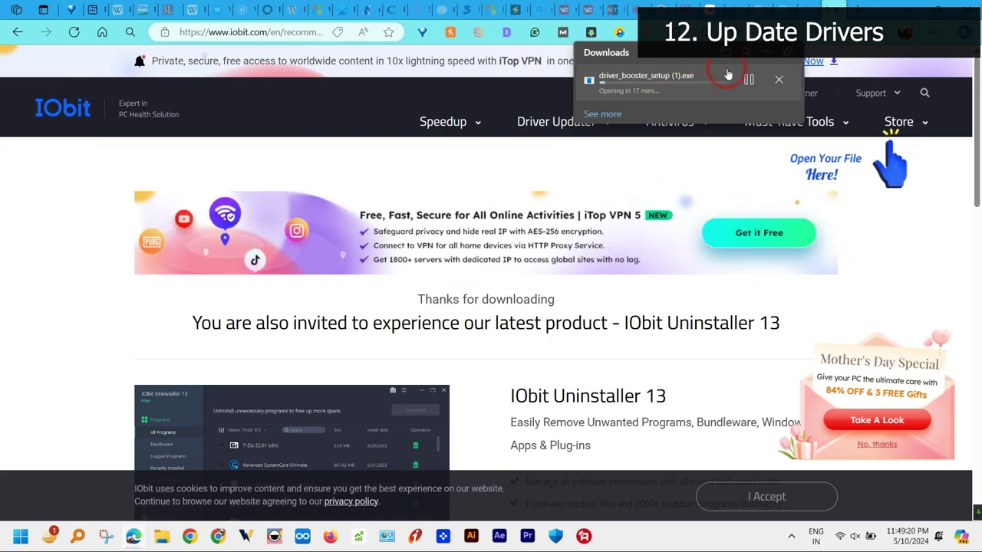
pyautogui.click(765, 55)
pyautogui.click(721, 71)
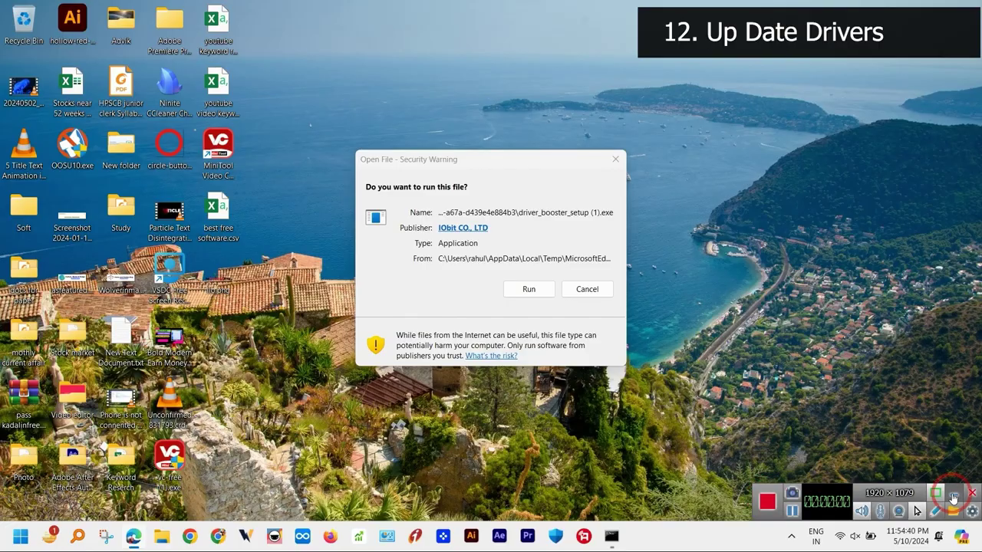
pyautogui.click(952, 498)
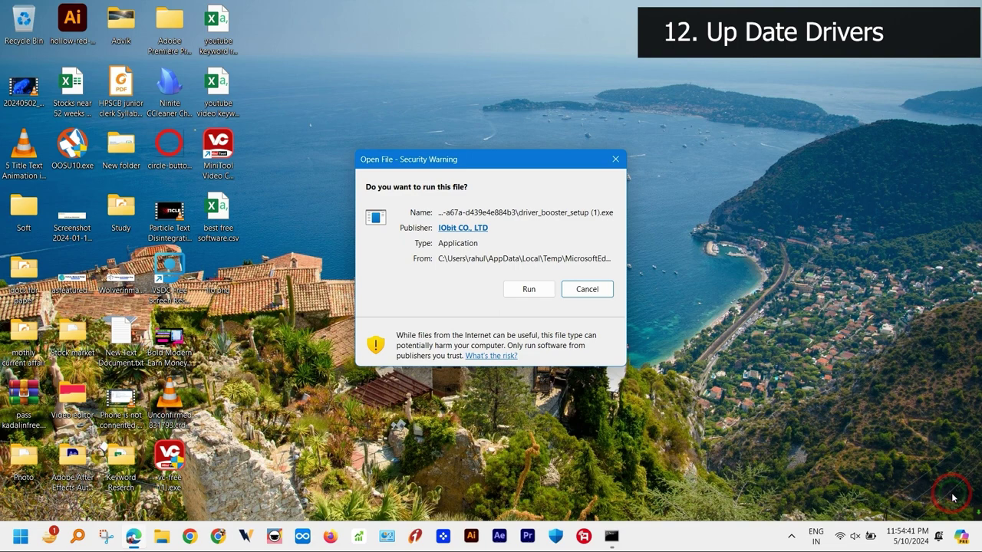
pyautogui.click(791, 535)
pyautogui.click(690, 421)
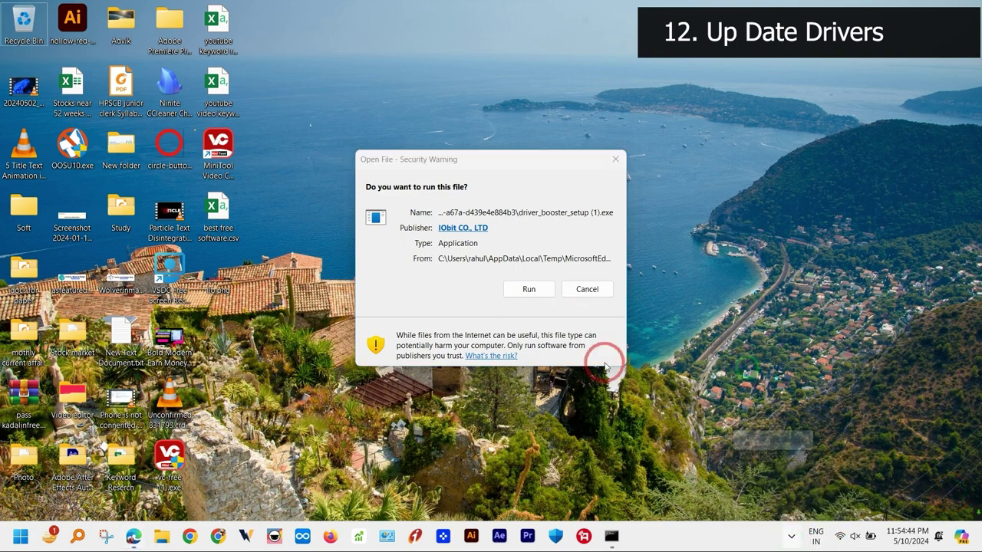
# Run the downloaded driver_booster_setup (1).exe and allow it to make changes to the device
pyautogui.click(549, 293)
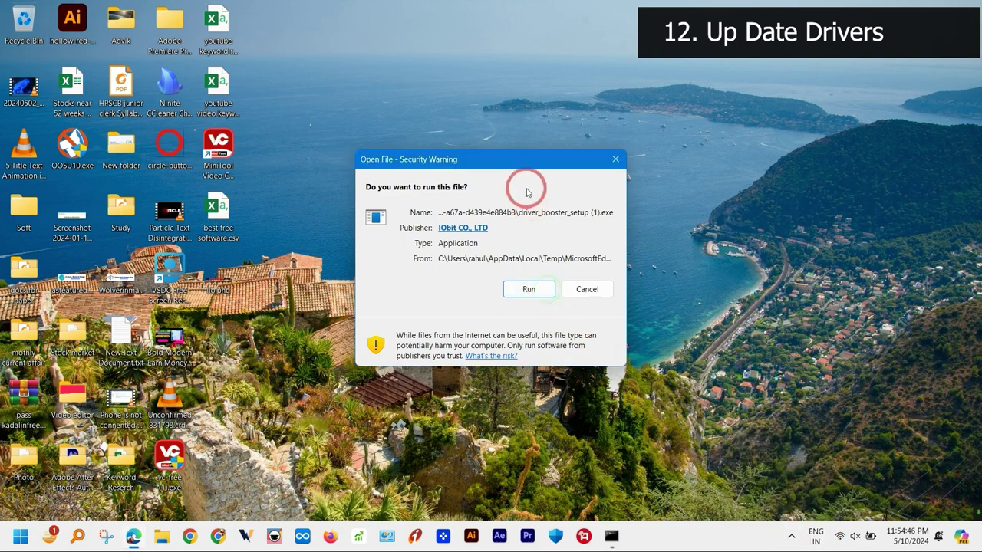
pyautogui.moveTo(528, 164); pyautogui.dragTo(493, 152)
pyautogui.click(488, 283)
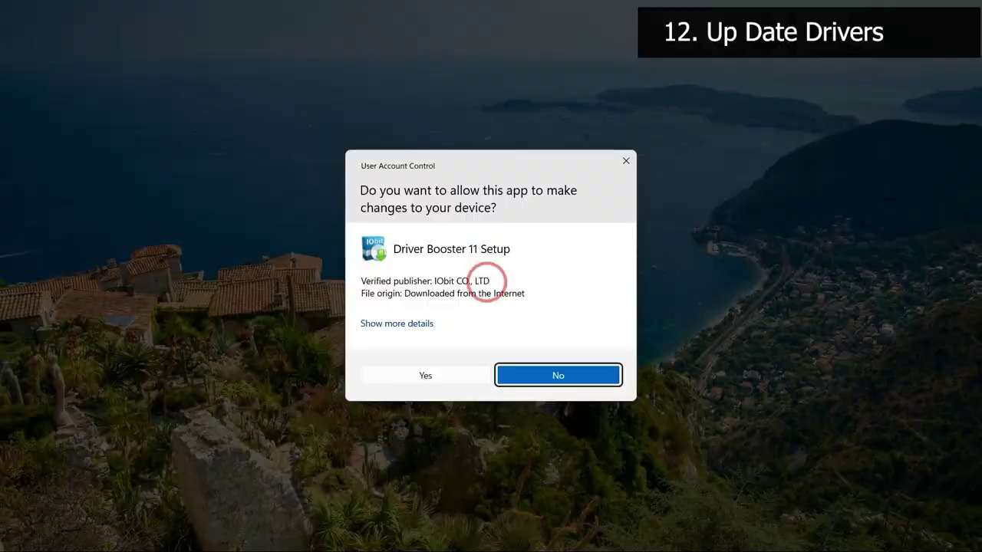
pyautogui.hotkey('alt', 'y')
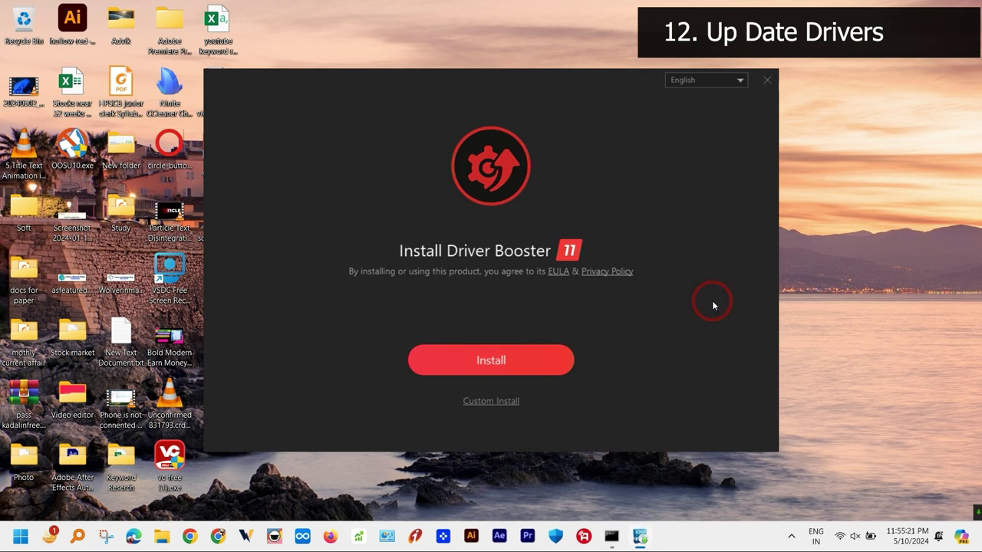
# Install Driver Booster 11 and decline the optional IObit Advanced SystemCare offer
pyautogui.click(515, 360)
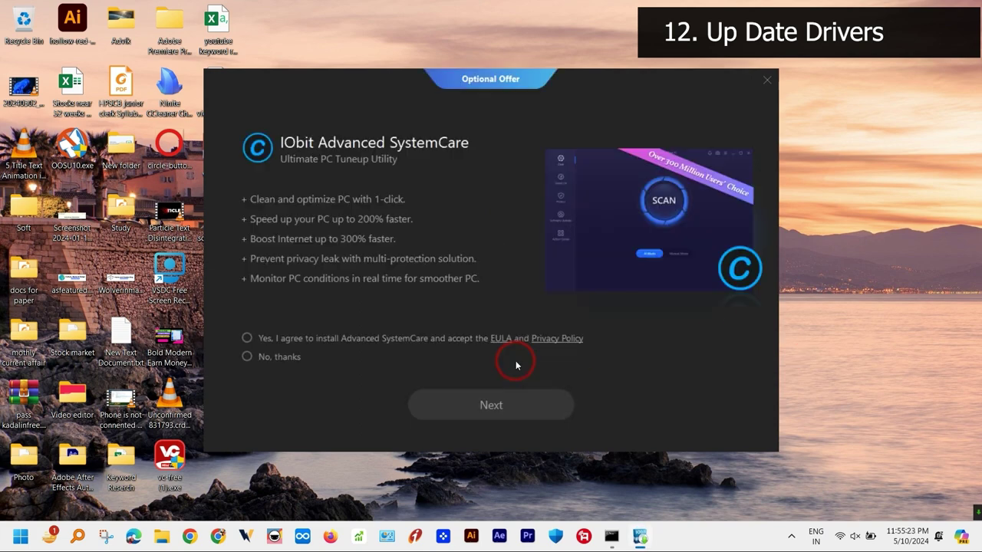
pyautogui.click(287, 358)
pyautogui.click(490, 409)
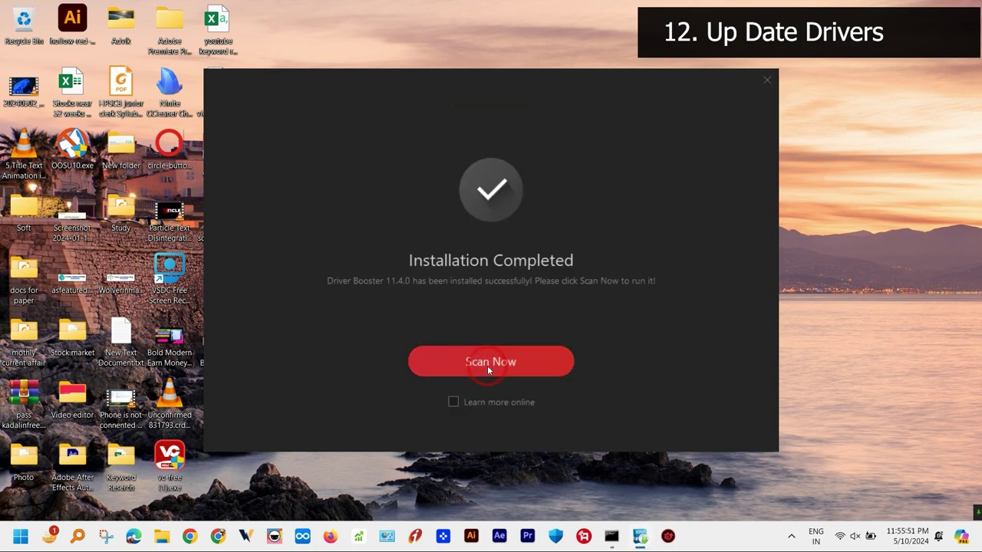
# Launch Driver Booster, scan the PC for outdated drivers, and allow every Comodo Firewall connection request from its components
pyautogui.click(488, 370)
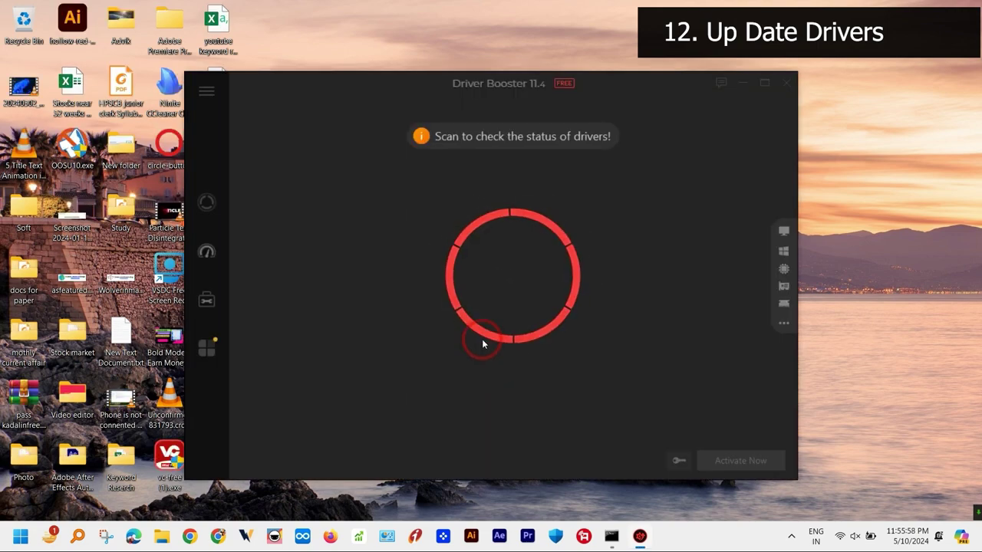
pyautogui.click(502, 286)
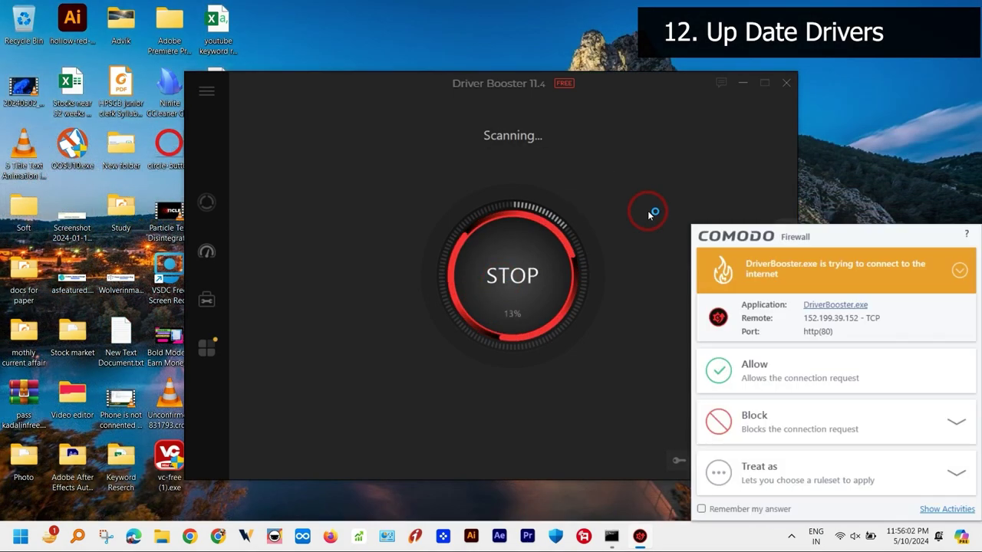
pyautogui.click(778, 363)
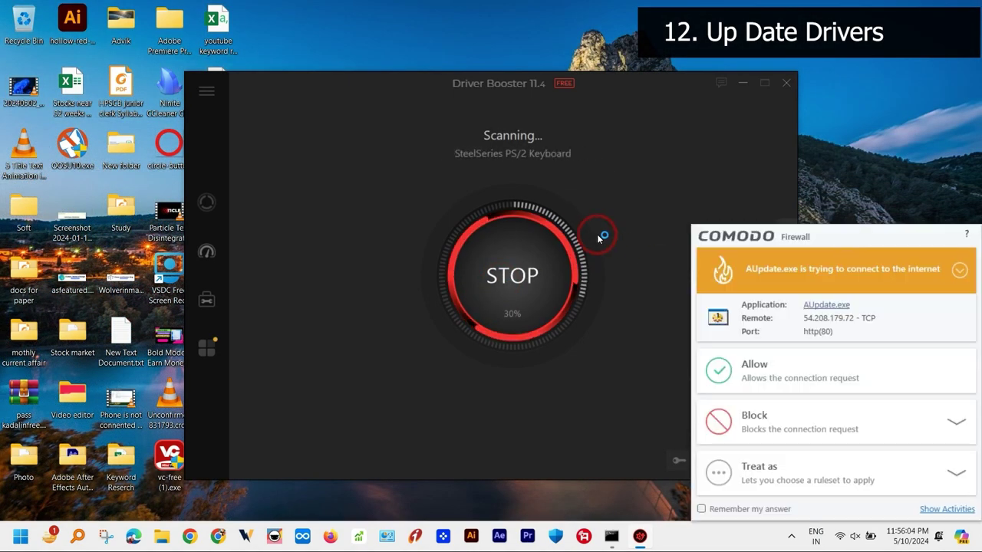
pyautogui.click(772, 361)
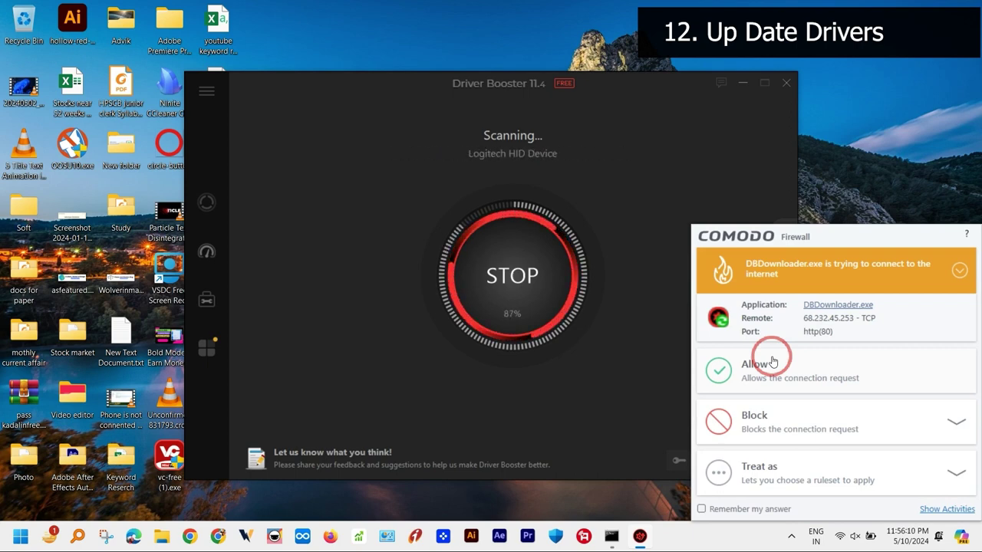
pyautogui.click(852, 387)
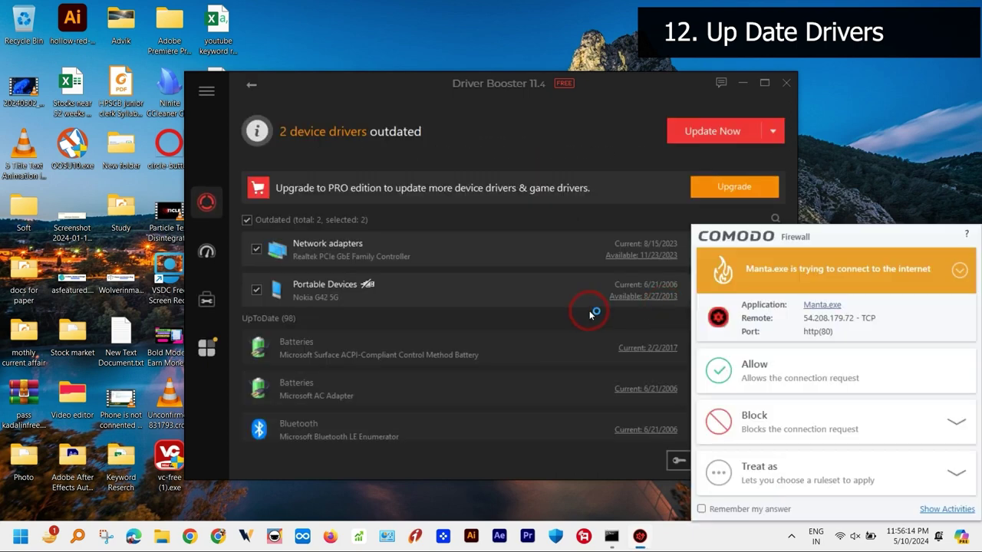
pyautogui.click(794, 368)
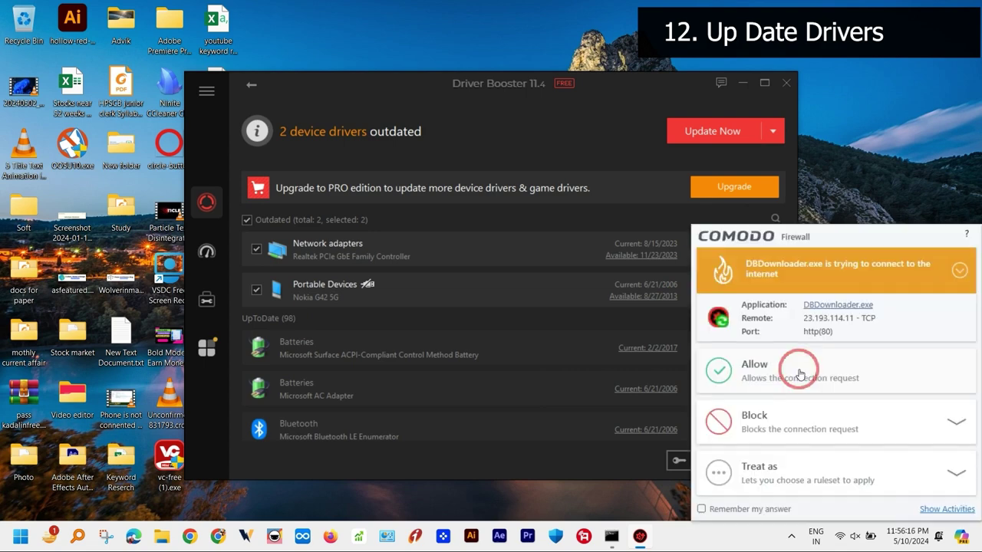
pyautogui.click(784, 373)
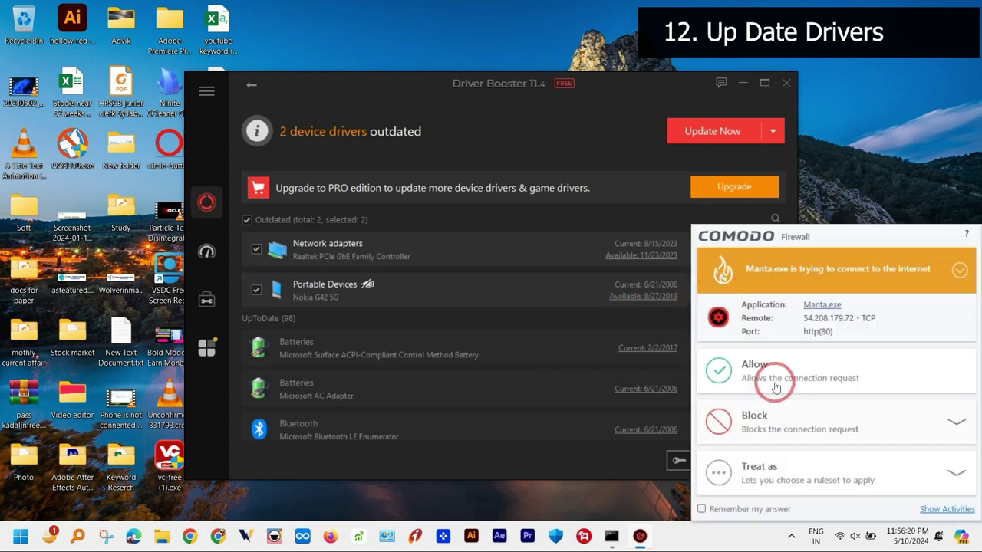
pyautogui.click(772, 378)
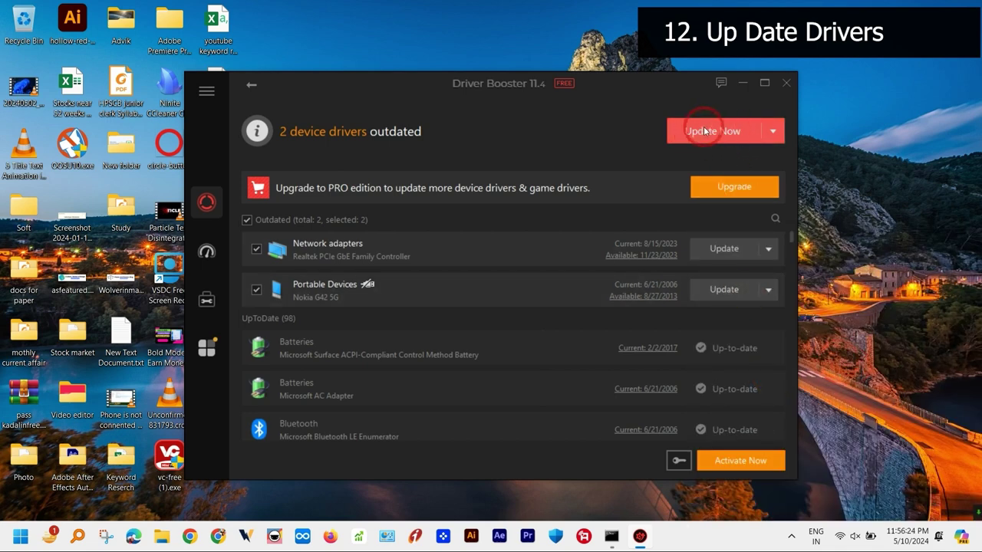
# Update the Nokia G42 5G portable device driver, accepting the installation notices and allowing Manta.exe through the firewall, and minimize Driver Booster
pyautogui.click(724, 292)
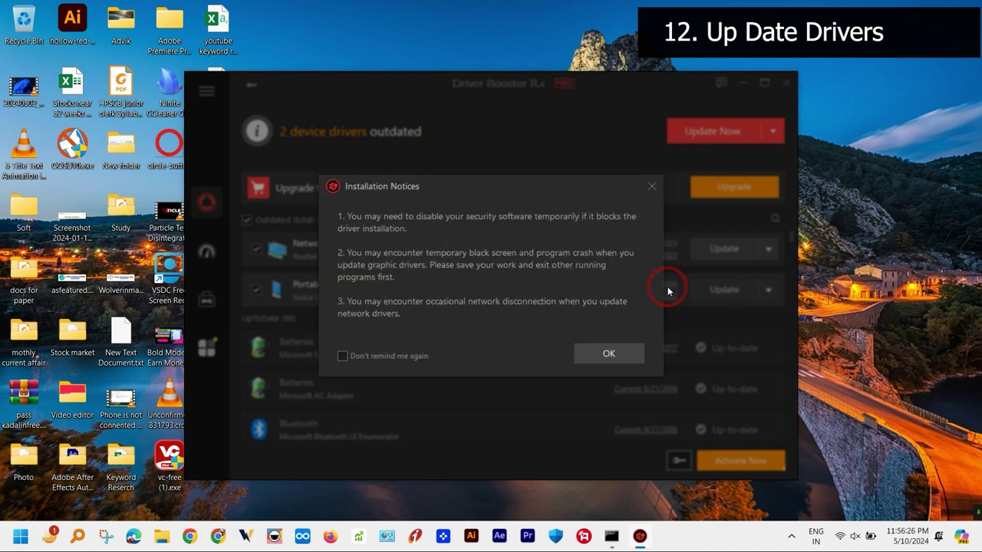
pyautogui.click(590, 350)
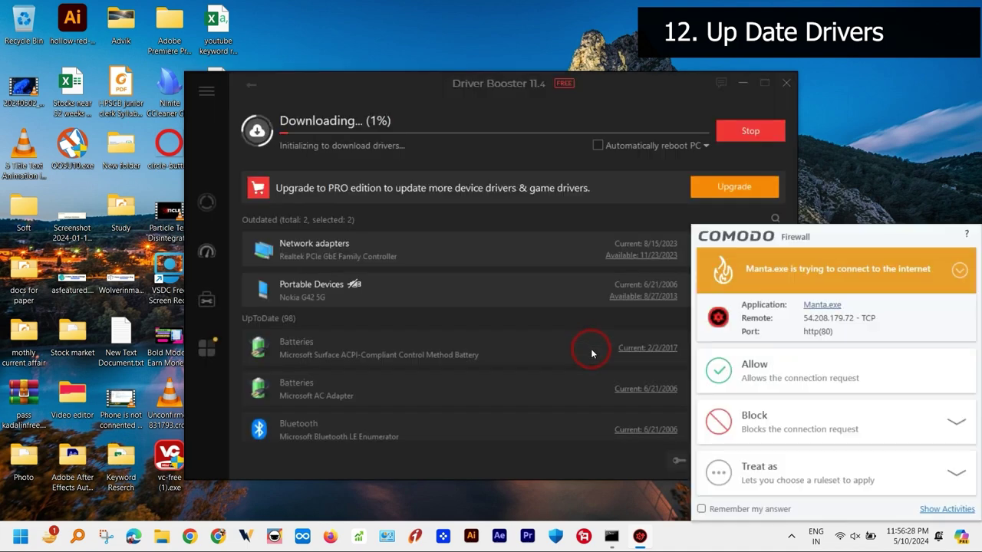
pyautogui.click(763, 373)
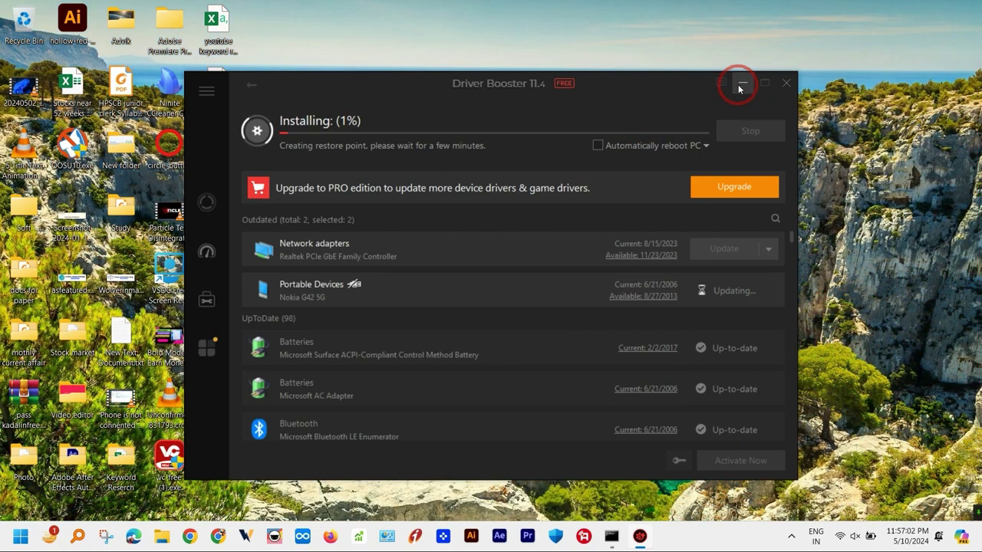
pyautogui.click(741, 85)
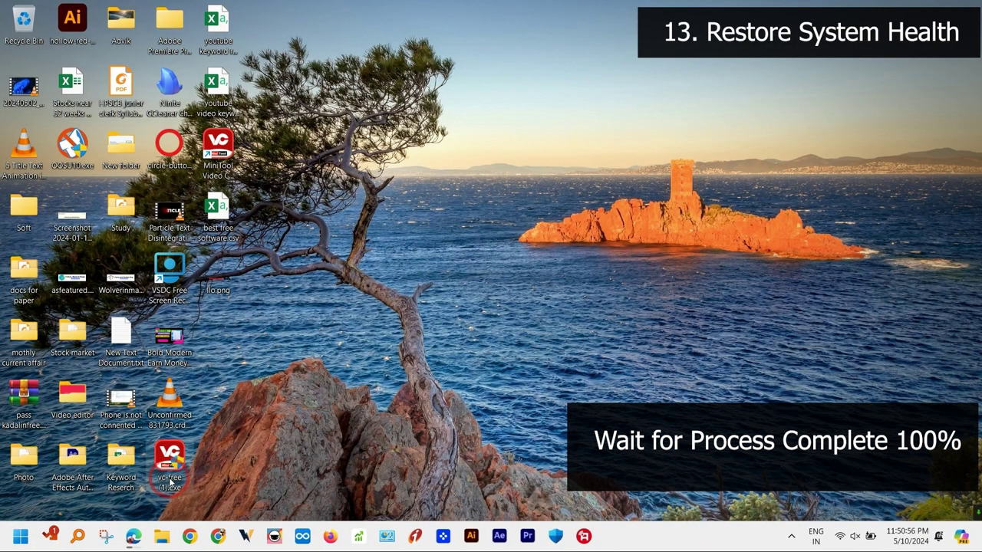
# Search Windows for "cmd" and run Command Prompt as administrator, allowing it to make changes to the device
pyautogui.press('super')
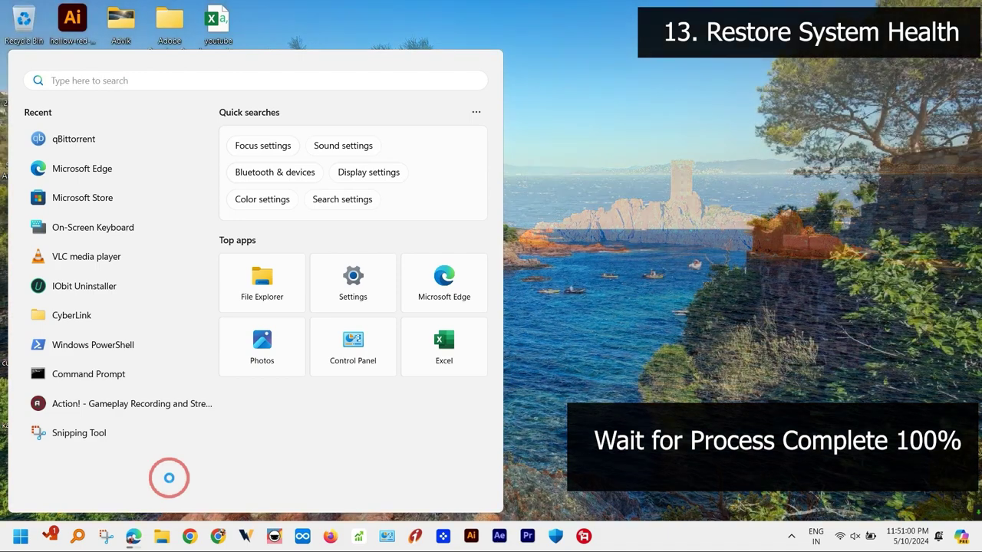
pyautogui.write('cmd')
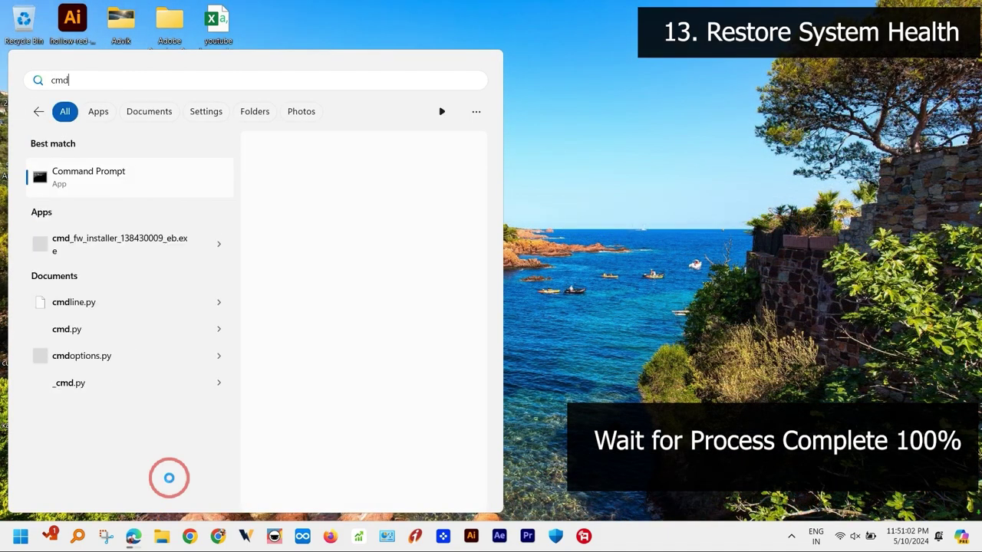
pyautogui.rightClick(105, 179)
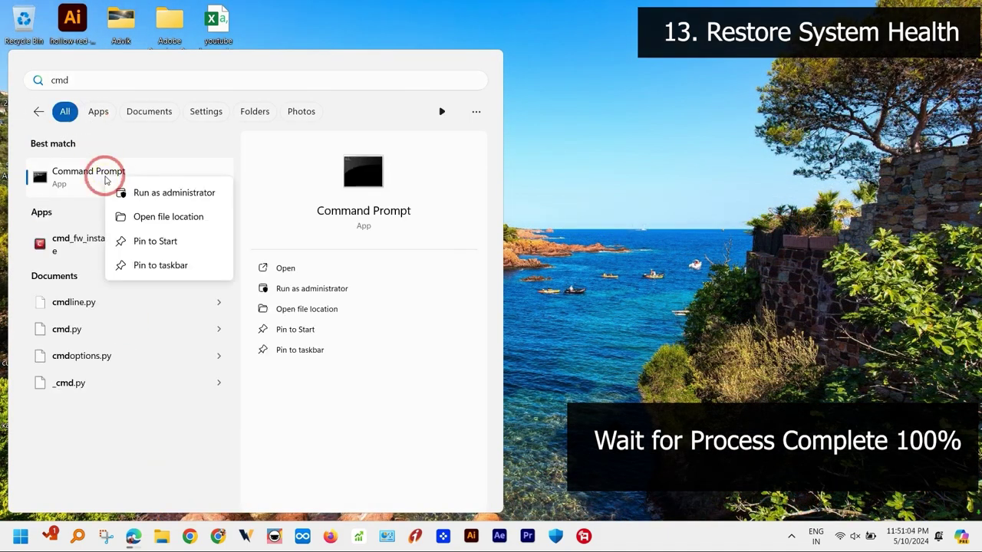
pyautogui.click(168, 192)
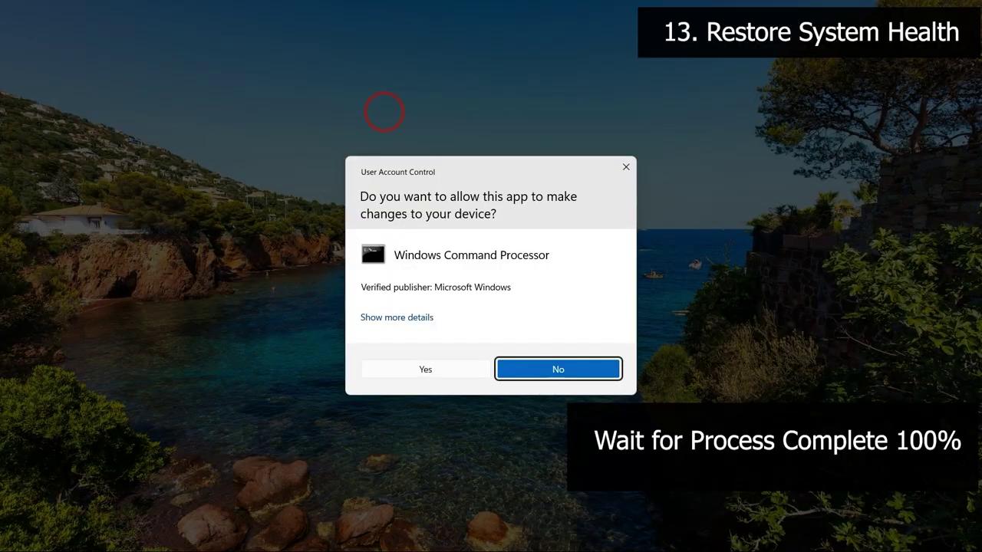
pyautogui.hotkey('alt', 'y')
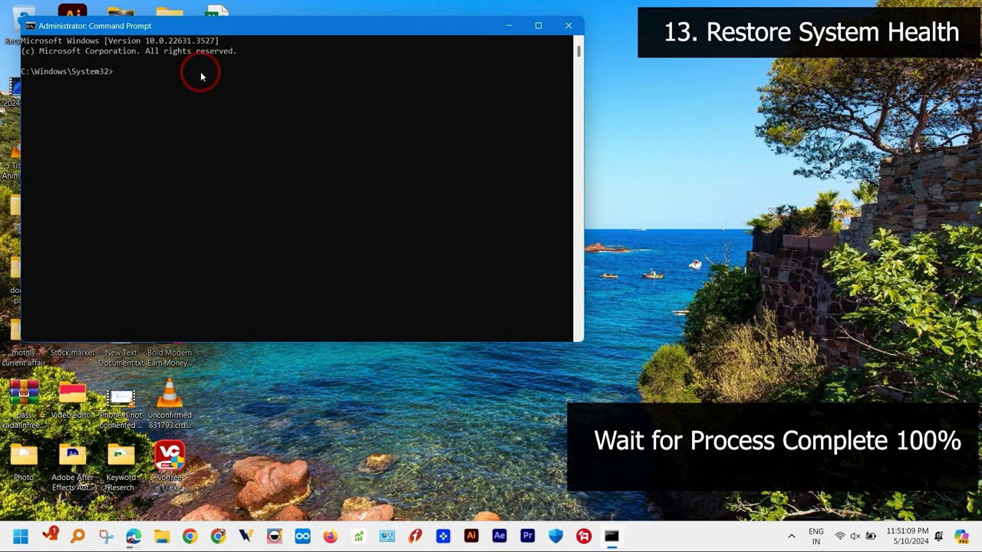
# Run the command DISM /Online /Cleanup-image /Restorehealth to restore the system image's health
pyautogui.write('DISM /Online /Cleanup-image /Restorehealth')
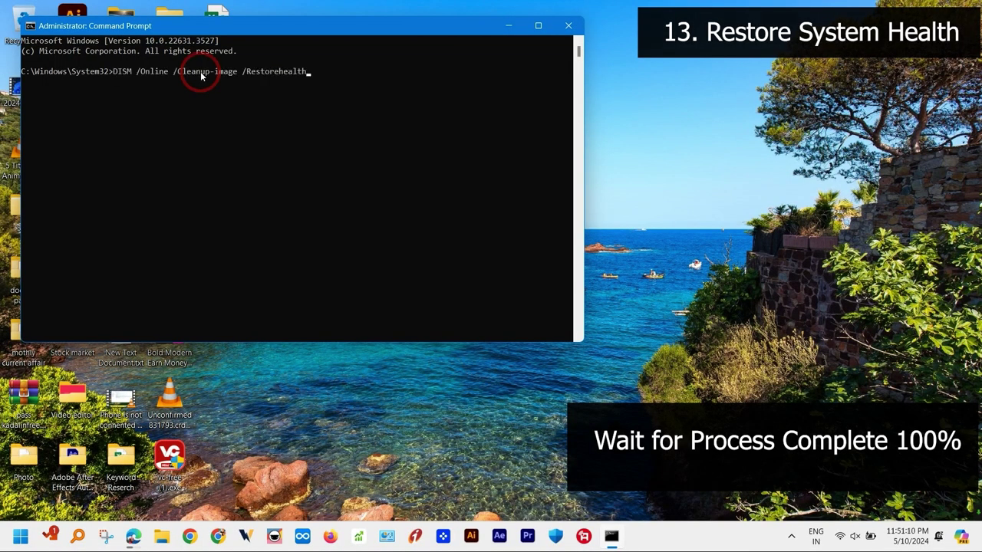
pyautogui.press('Return')
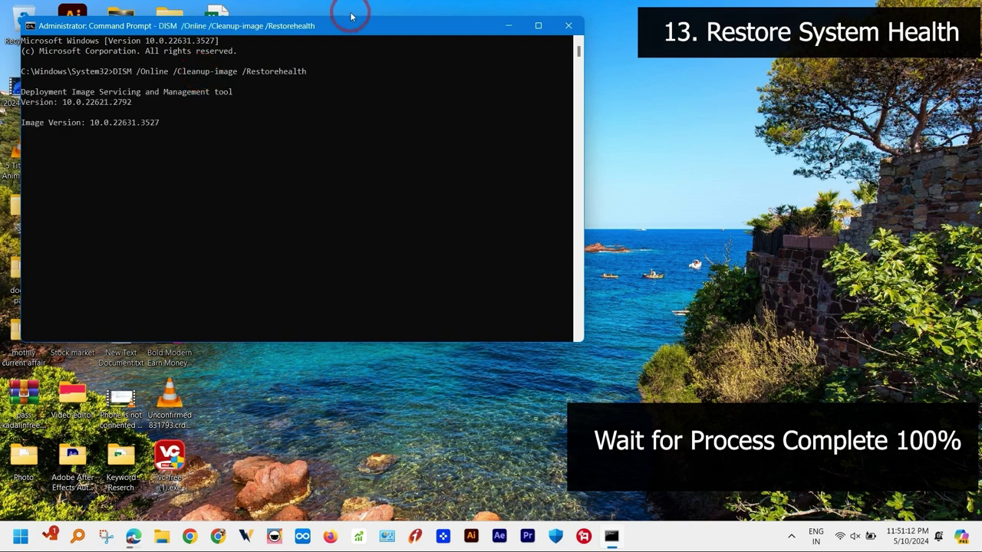
pyautogui.moveTo(371, 29); pyautogui.dragTo(504, 72)
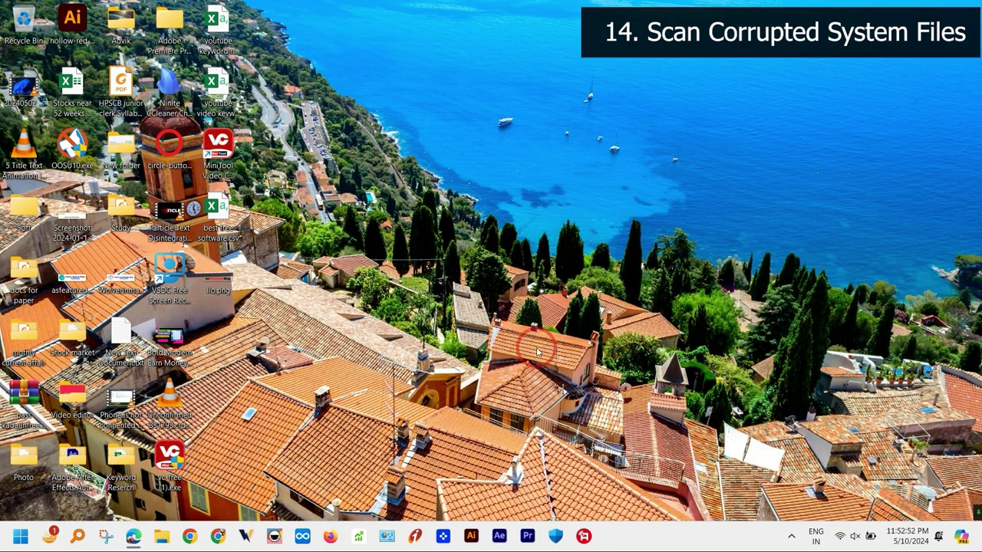
# Open a new Command Prompt with administrator rights from a Windows search for "cmd" and approve the User Account Control request
pyautogui.press('super+s')
pyautogui.write('cmd')
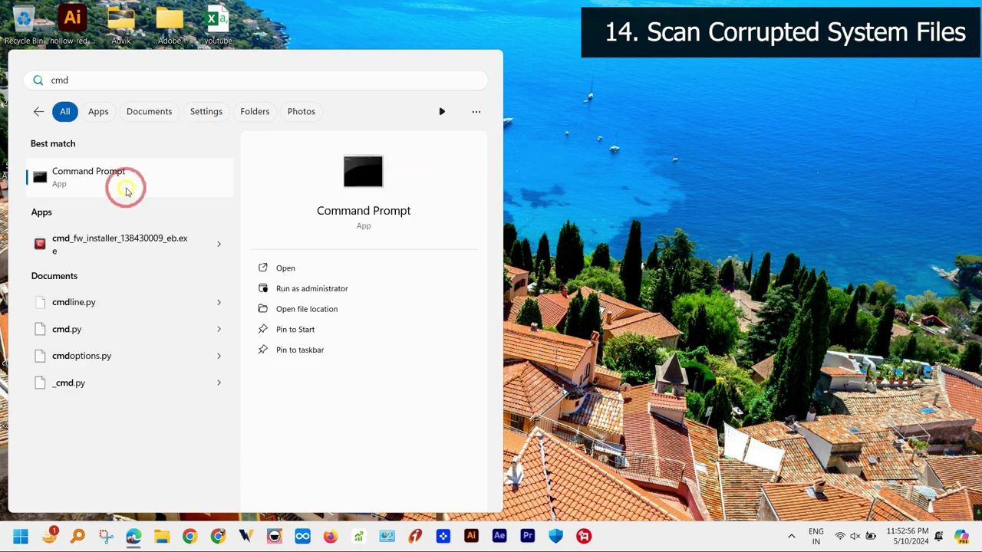
pyautogui.rightClick(126, 187)
pyautogui.click(201, 201)
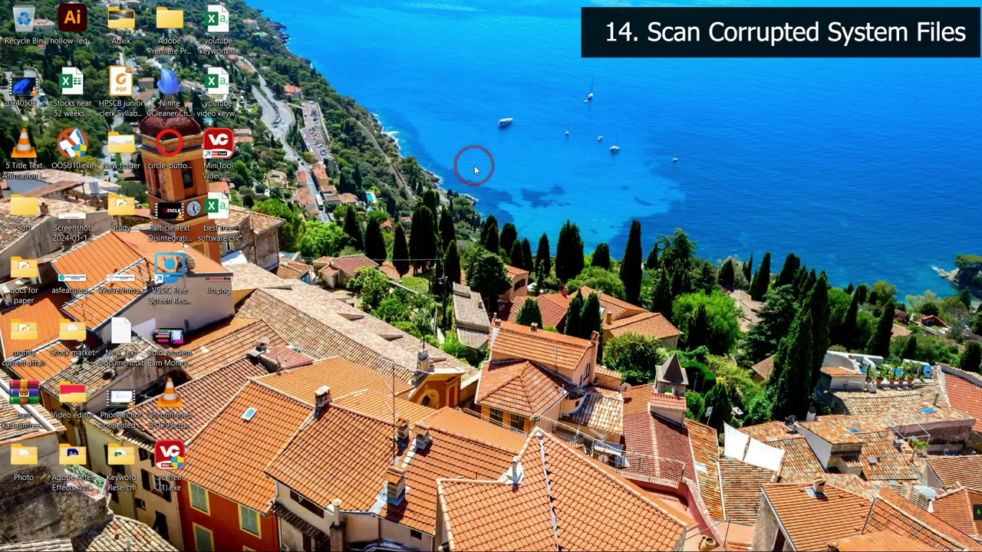
pyautogui.hotkey('alt', 'y')
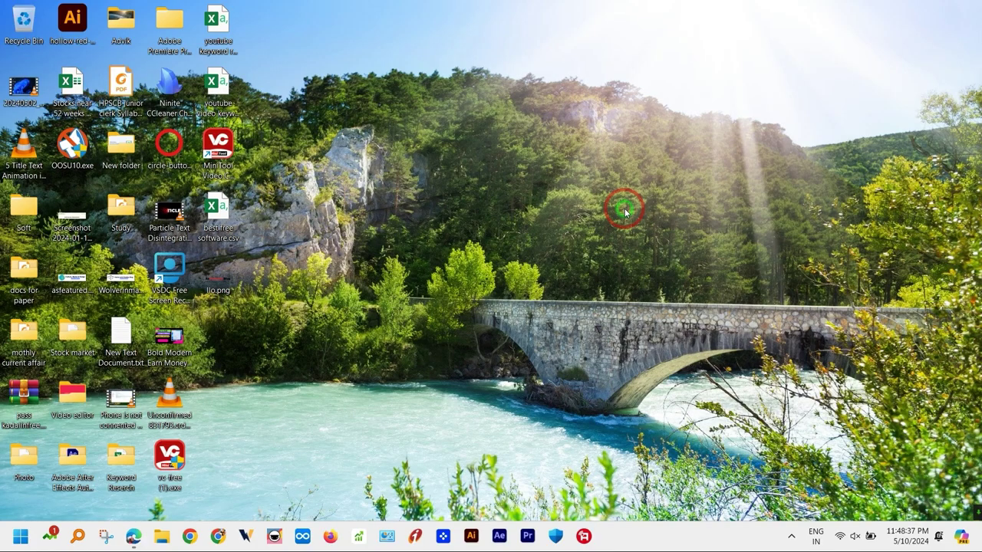
# Open Windows Update in the Settings app, check for updates, and close Settings
pyautogui.click(24, 537)
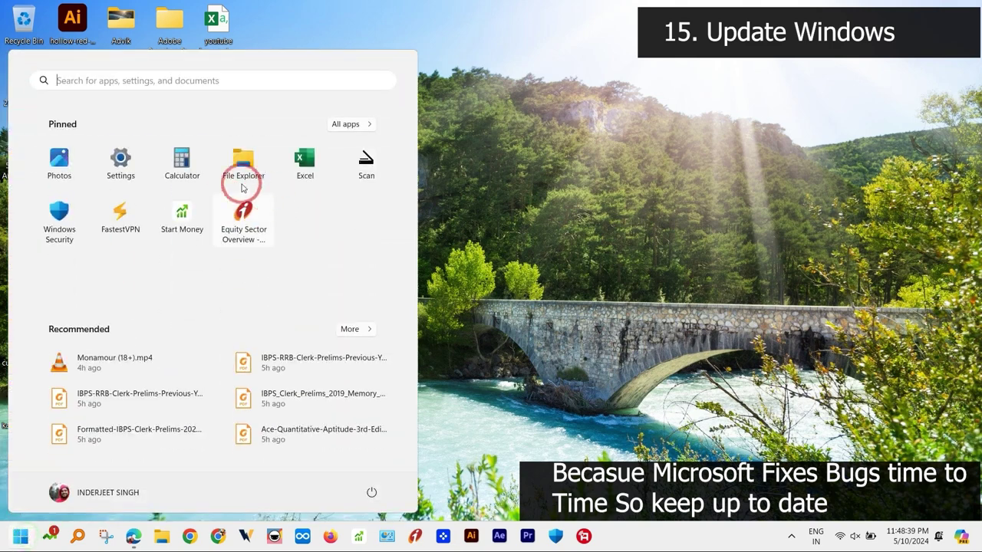
pyautogui.click(123, 164)
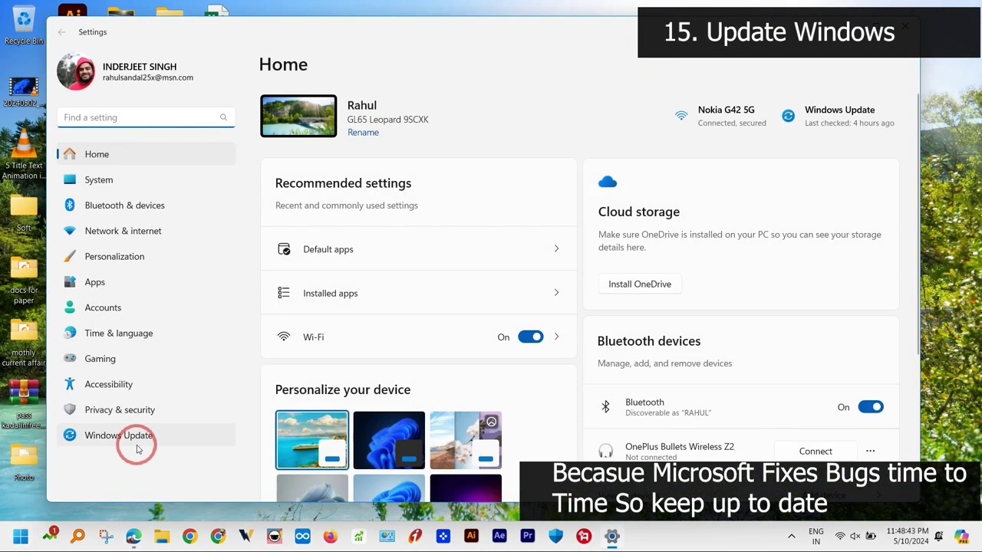
pyautogui.click(136, 441)
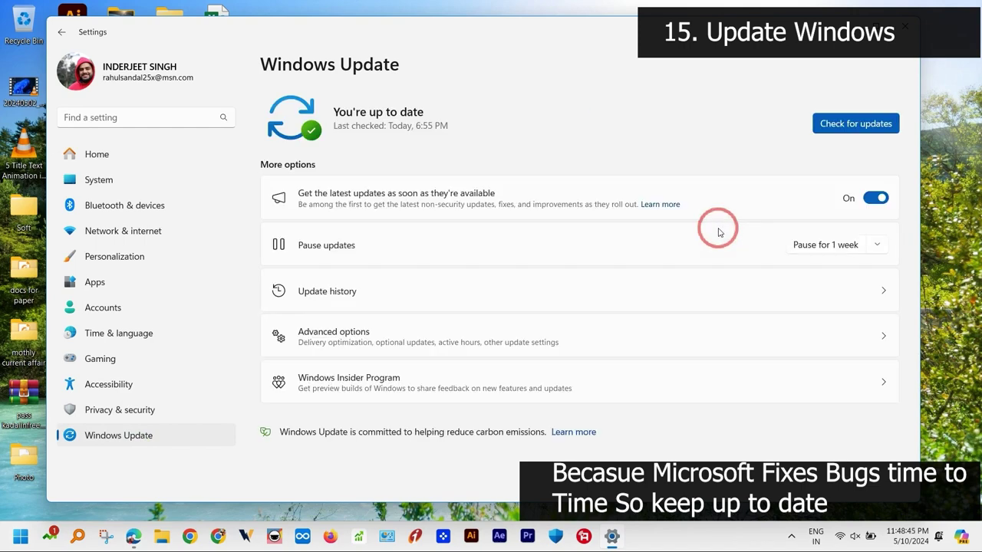
pyautogui.click(836, 124)
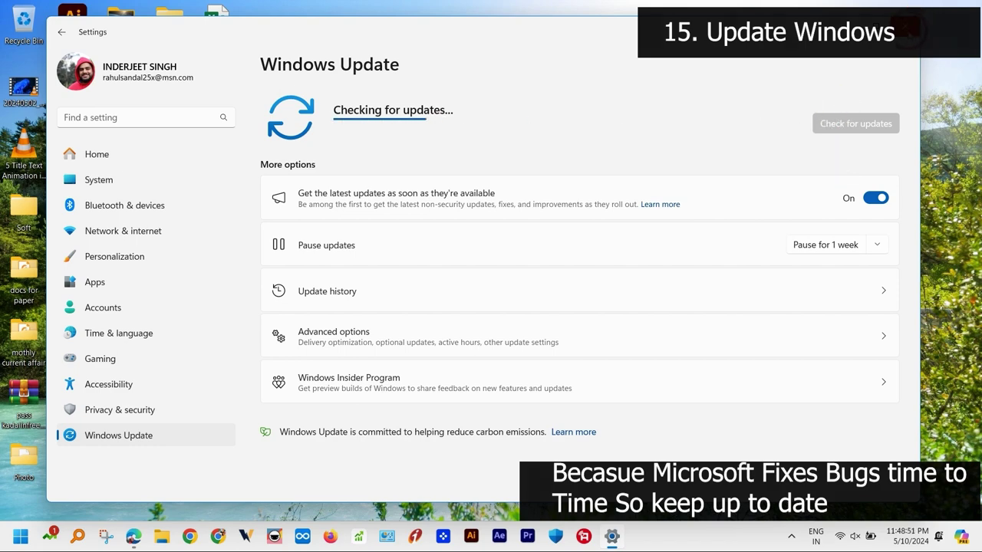
pyautogui.click(899, 31)
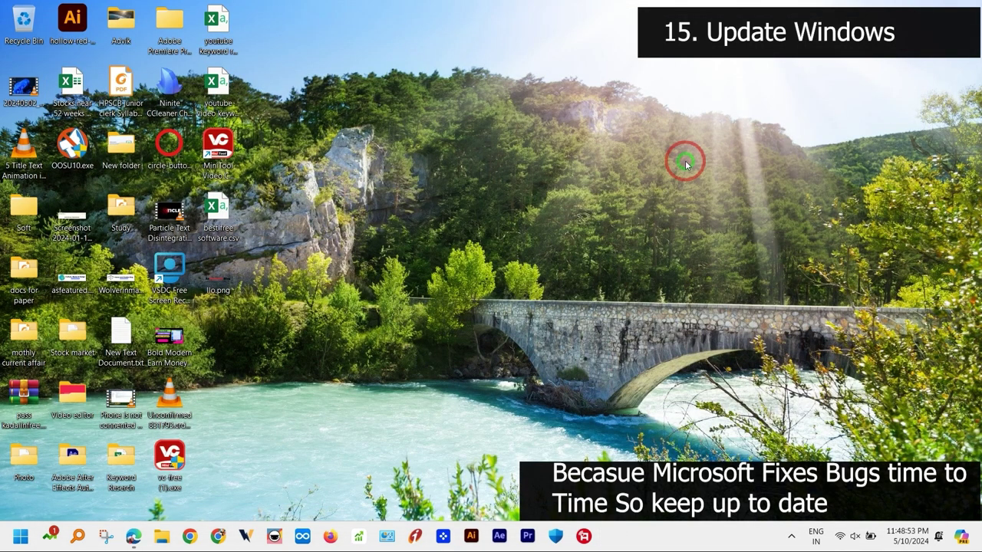